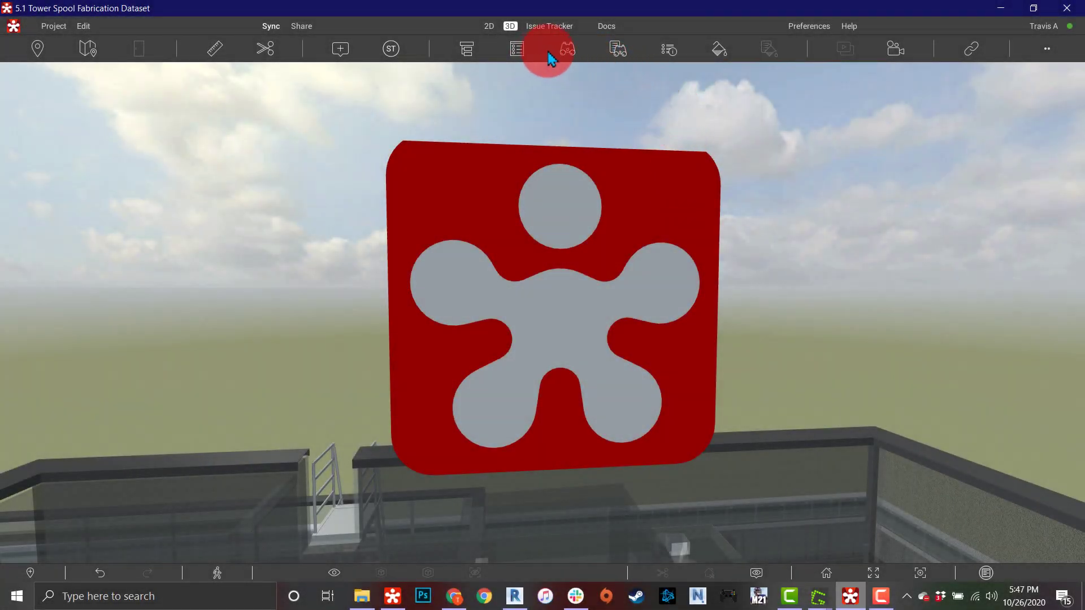
# Open the object search, clear its existing conditions and add a property condition on IDENTITY DATA, Spool Tag.
pyautogui.click(568, 51)
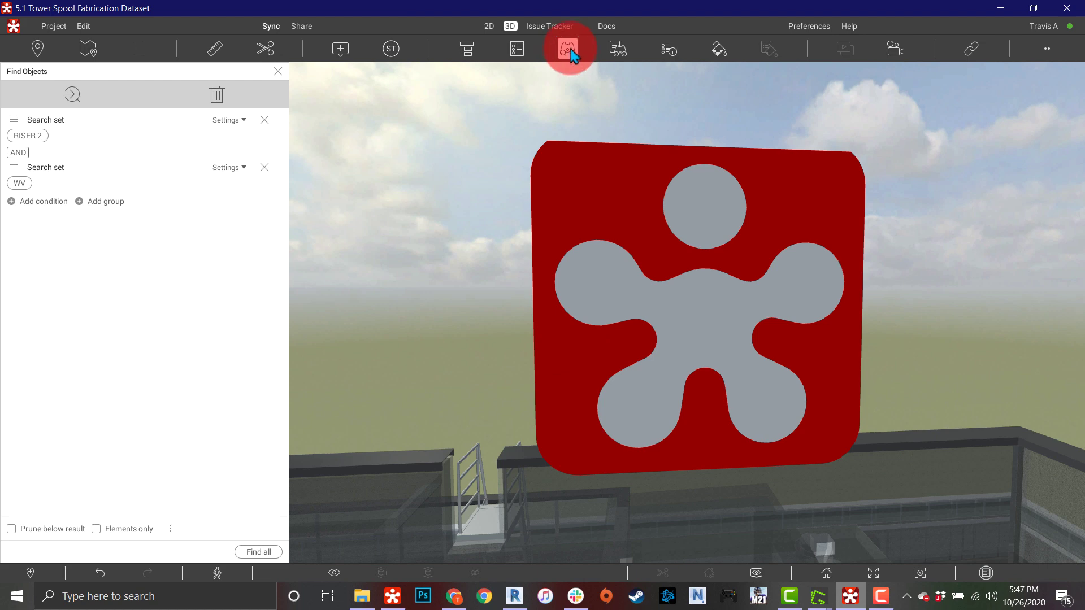
pyautogui.click(234, 180)
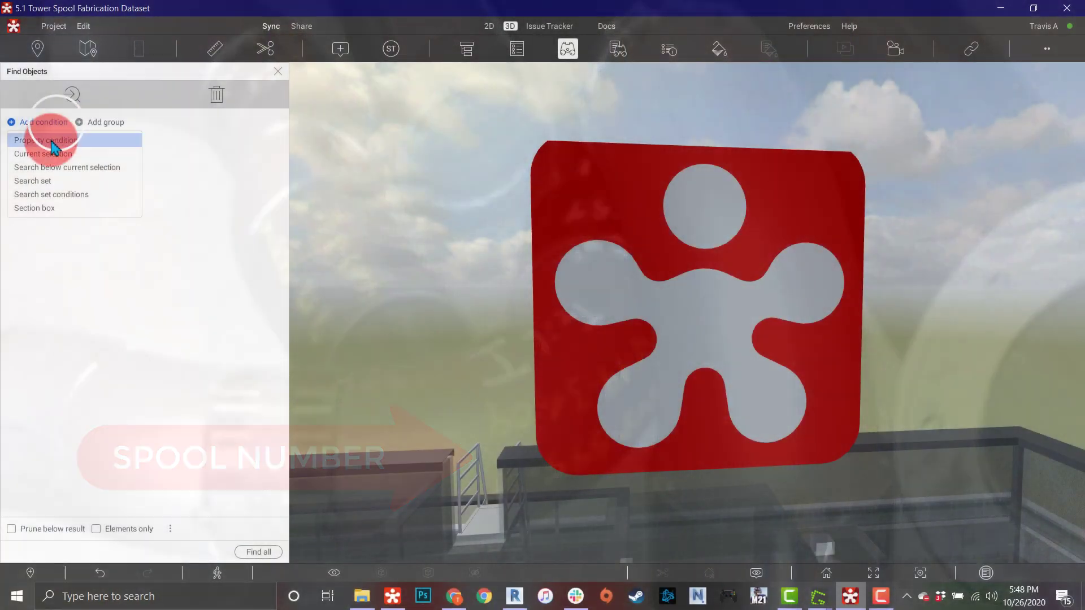
pyautogui.click(51, 142)
pyautogui.click(137, 168)
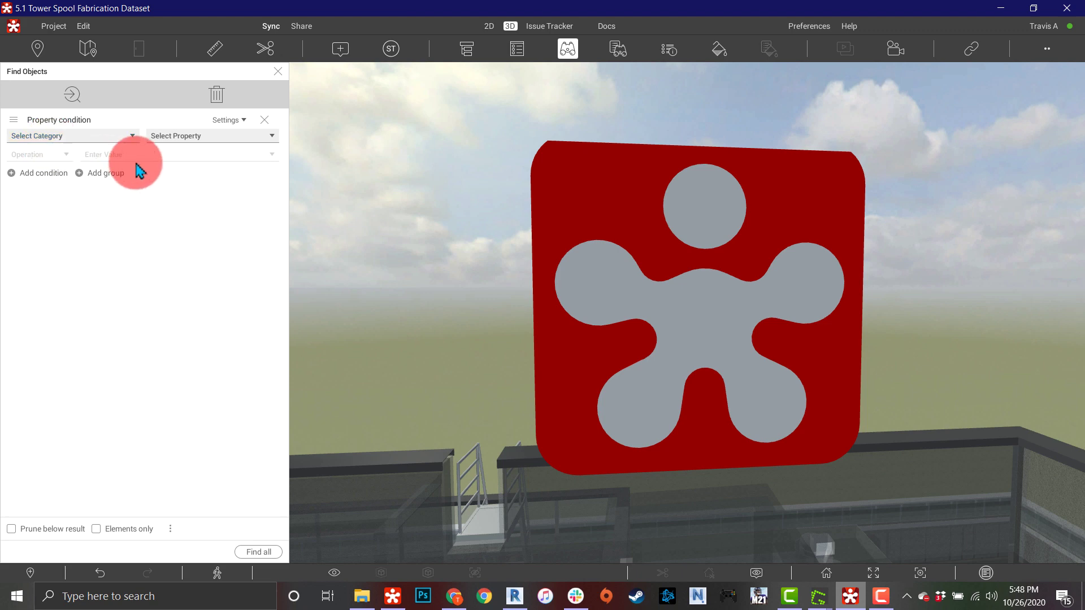
pyautogui.click(134, 140)
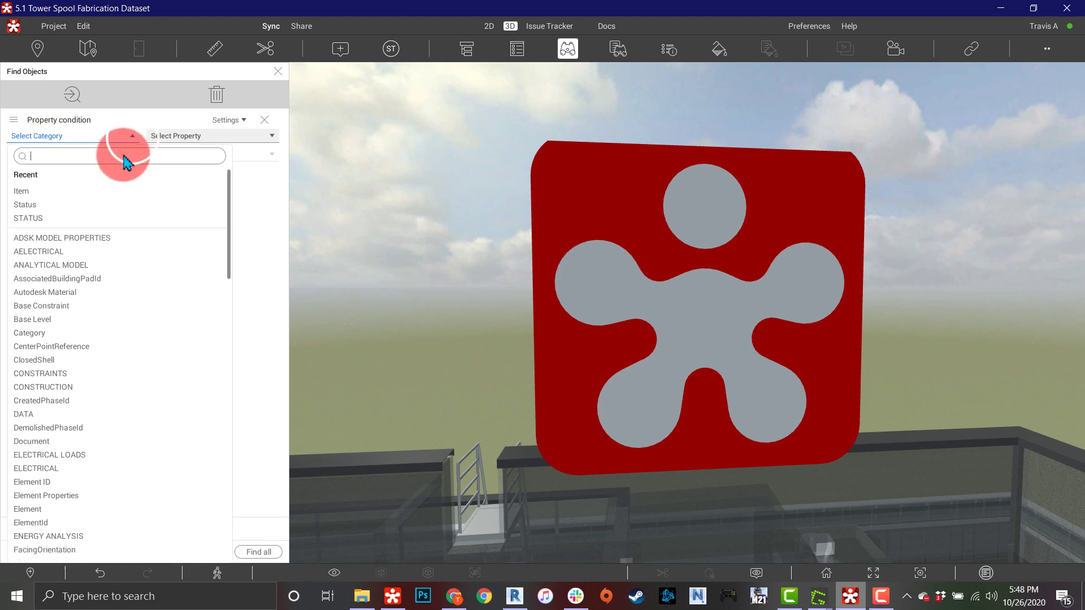
pyautogui.write('spool')
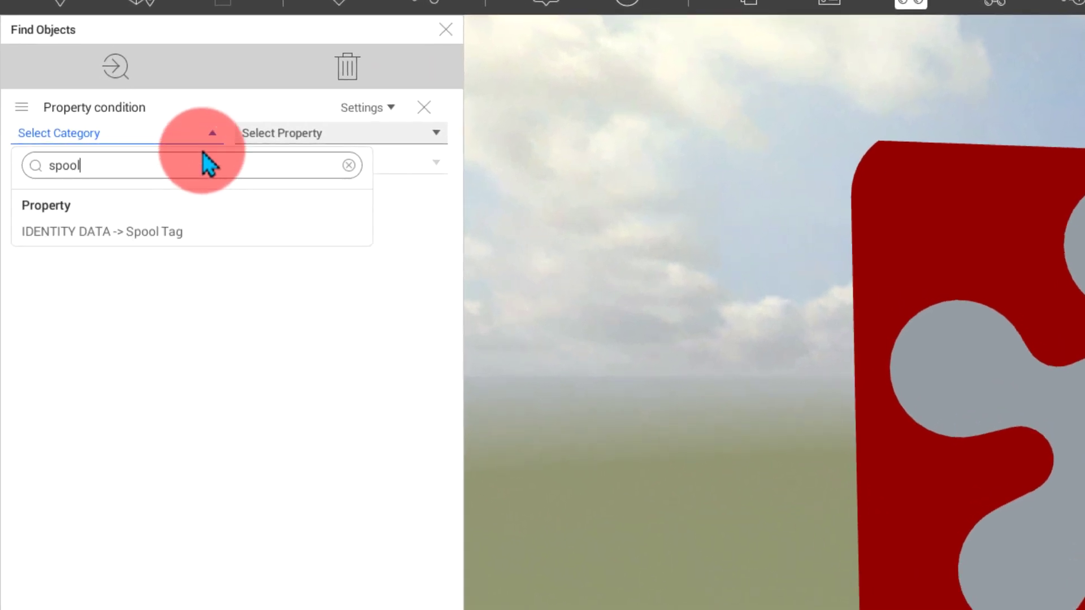
pyautogui.click(203, 233)
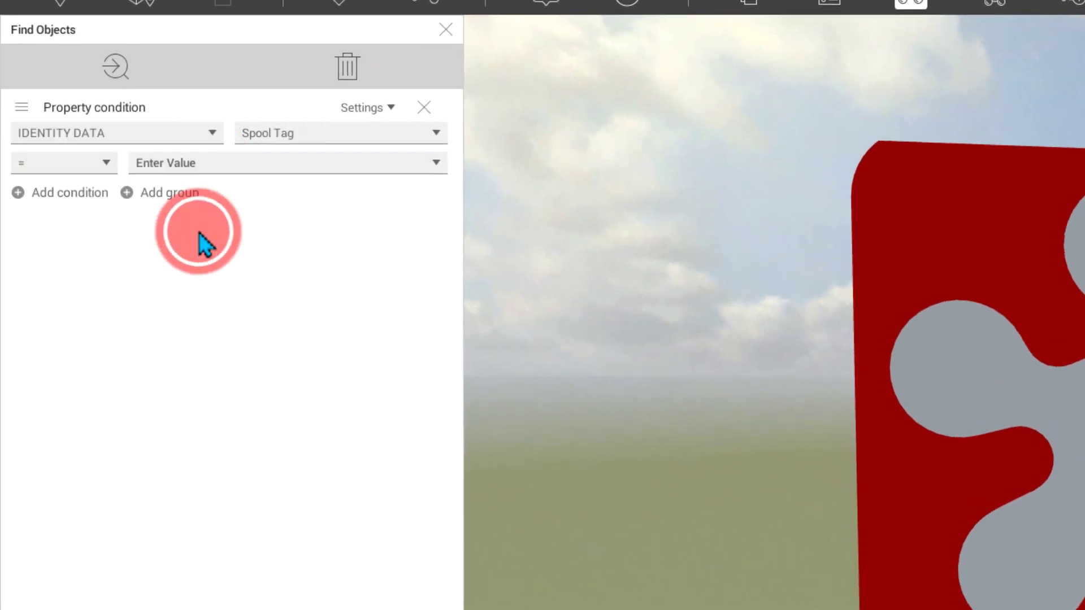
# Set the Spool Tag condition to equal 09-WV-028 and find all matching objects.
pyautogui.click(232, 162)
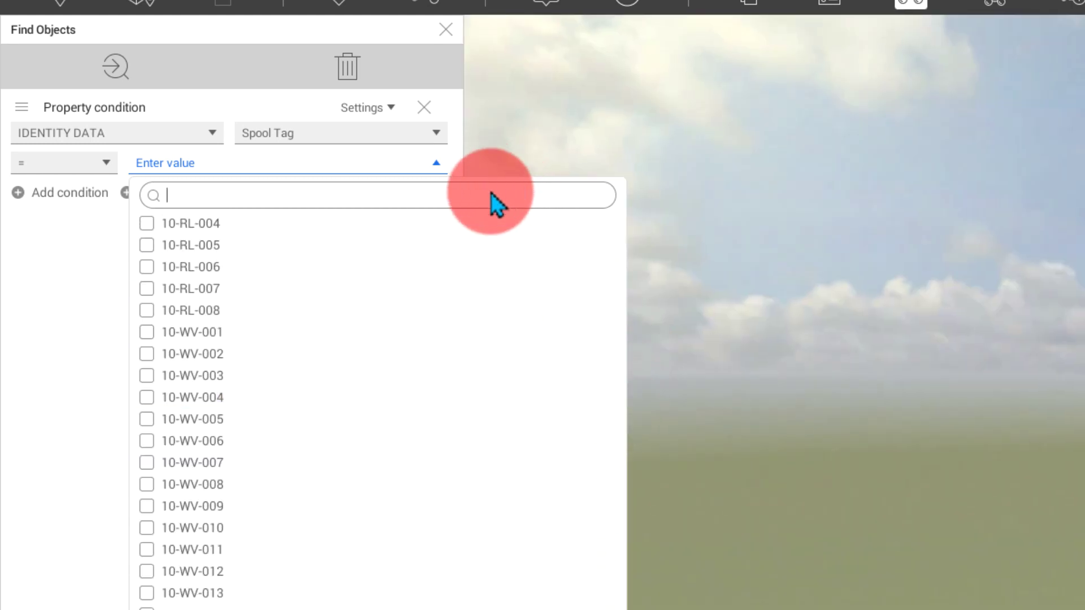
pyautogui.write('wv')
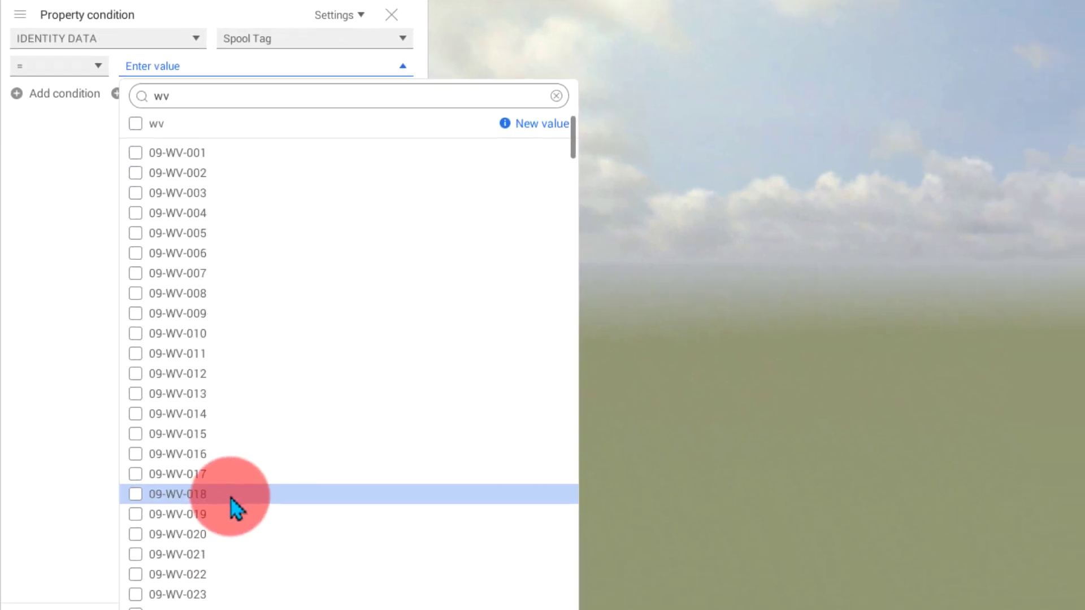
pyautogui.scroll(-3, 255, 452)
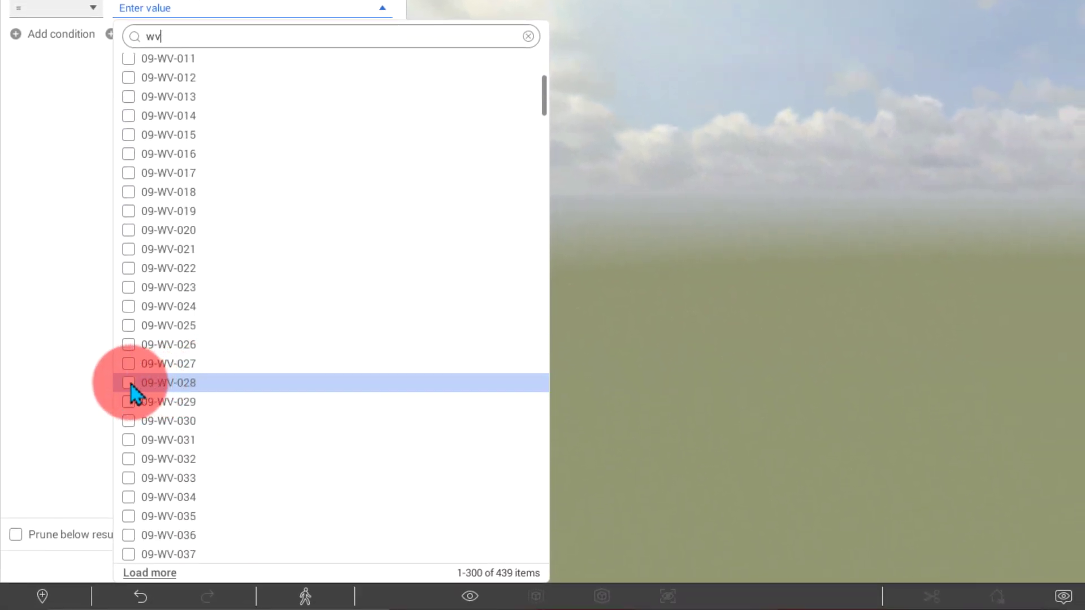
pyautogui.click(131, 384)
pyautogui.click(87, 184)
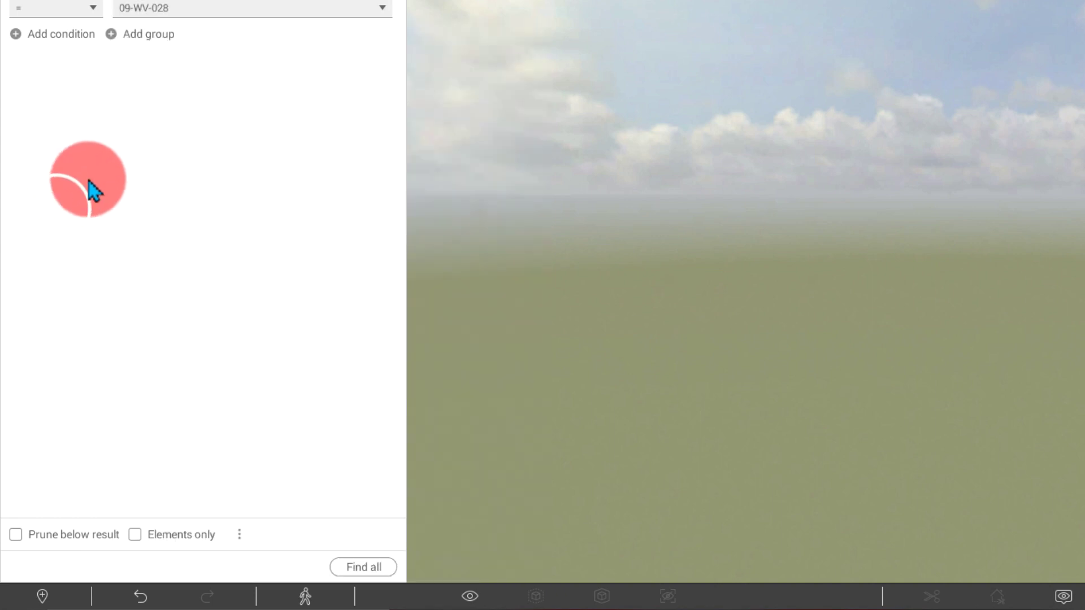
pyautogui.click(341, 571)
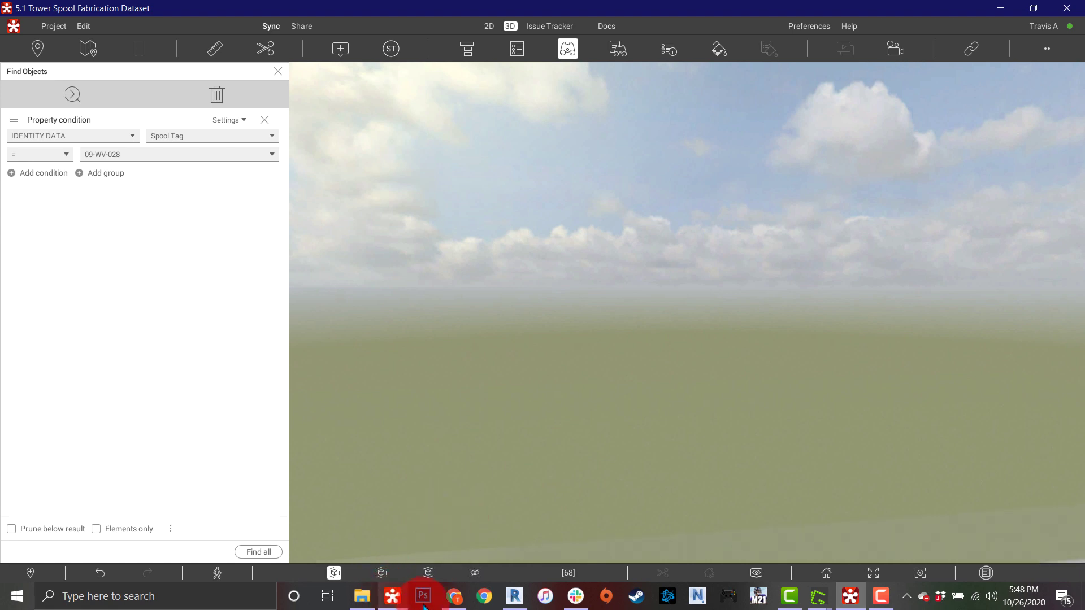
# Review the found spool objects in the Selection Inspector, checking their marks, types, spool tags and sizes.
pyautogui.click(662, 50)
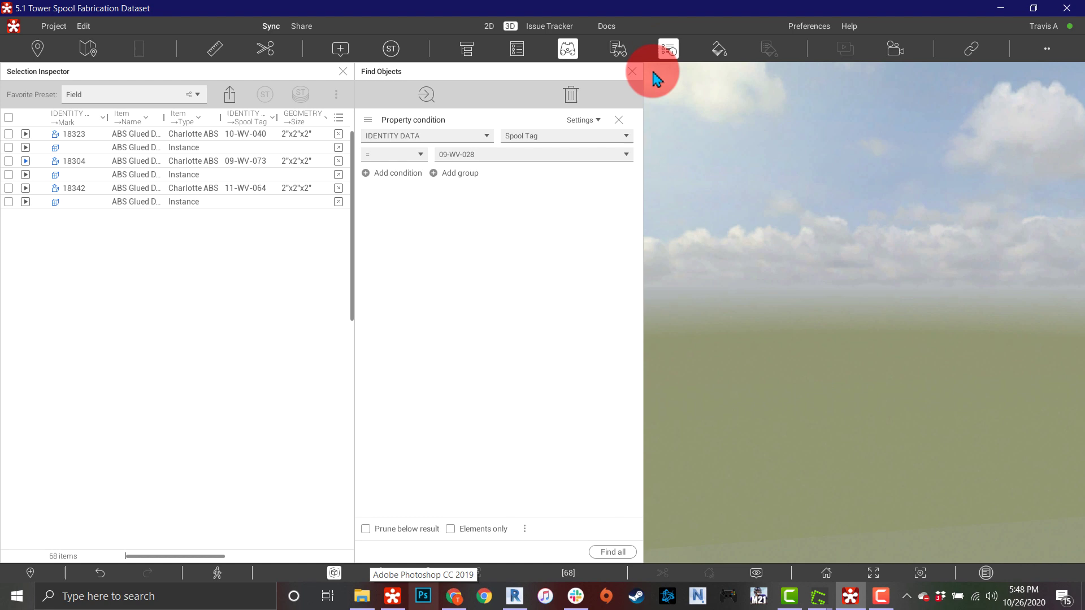
pyautogui.scroll(-8, 384, 265)
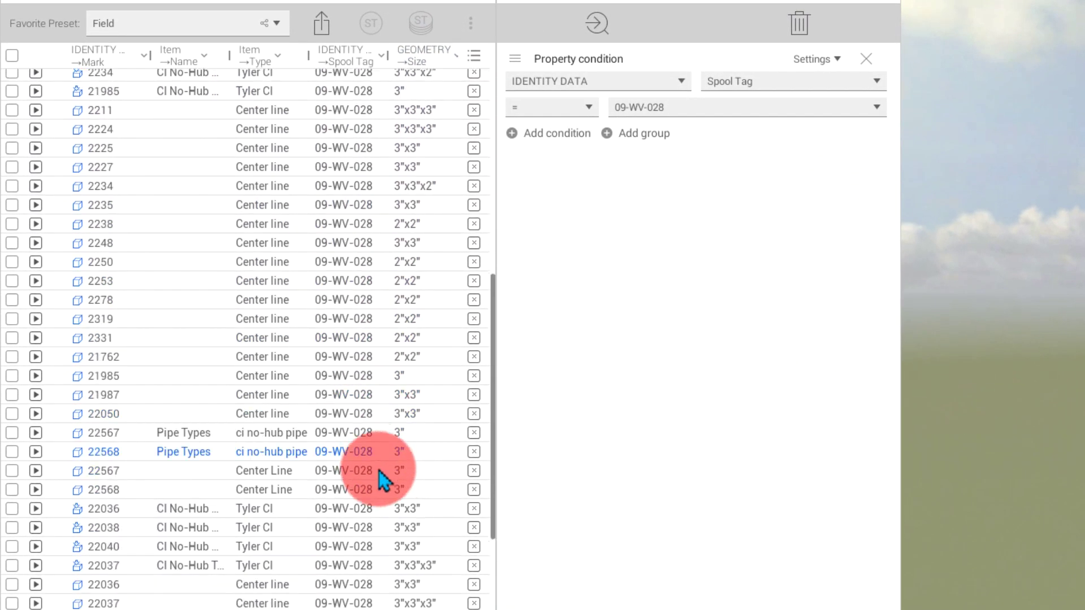
pyautogui.scroll(-5, 384, 480)
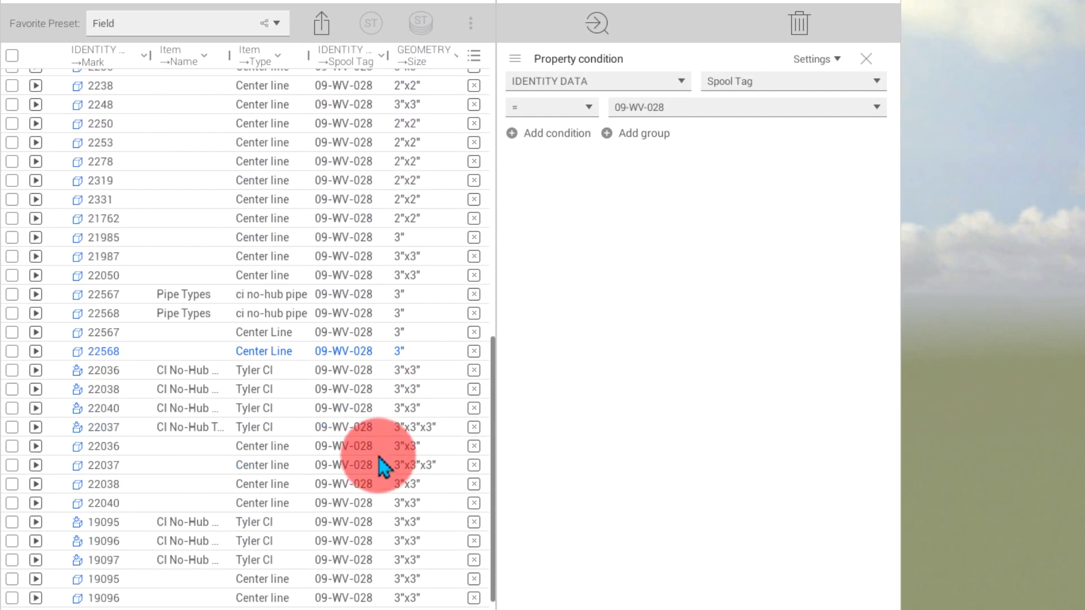
pyautogui.scroll(10, 377, 505)
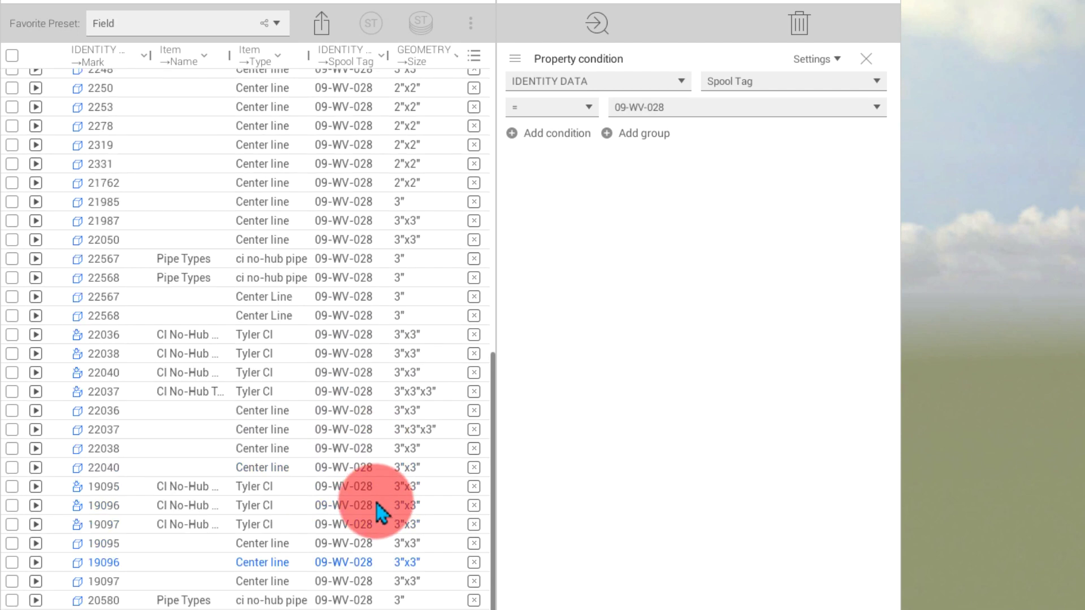
pyautogui.scroll(2, 377, 505)
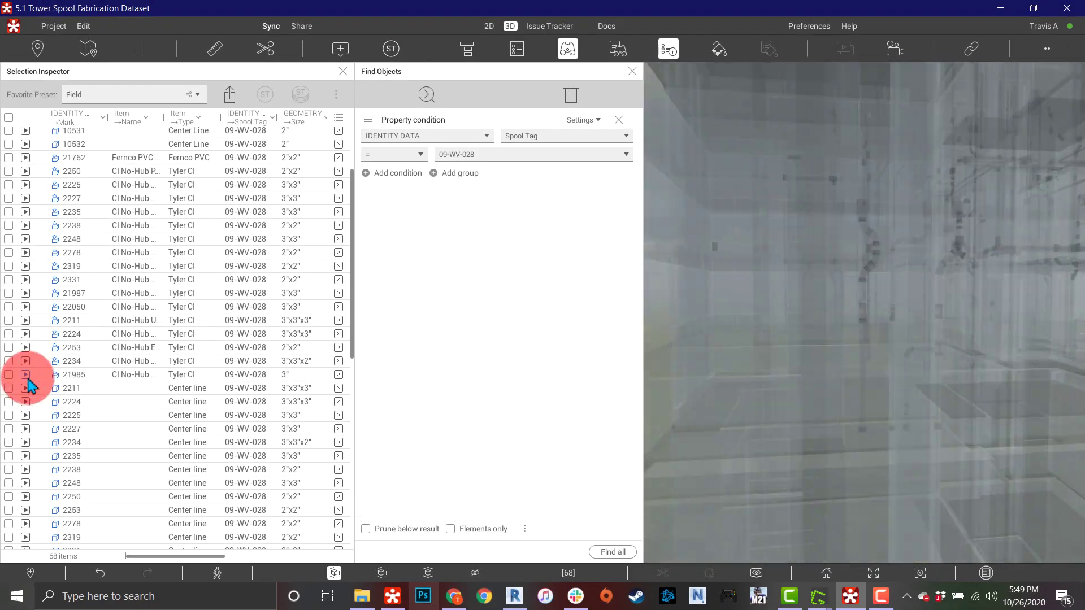
# Zoom to the found spool, close the Selection Inspector, and isolate and deselect the spool's objects in the 3D view.
pyautogui.moveTo(742, 206)
pyautogui.mouseDown()
pyautogui.moveTo(739, 257)
pyautogui.moveTo(782, 180)
pyautogui.moveTo(791, 210)
pyautogui.moveTo(452, 64)
pyautogui.mouseUp()
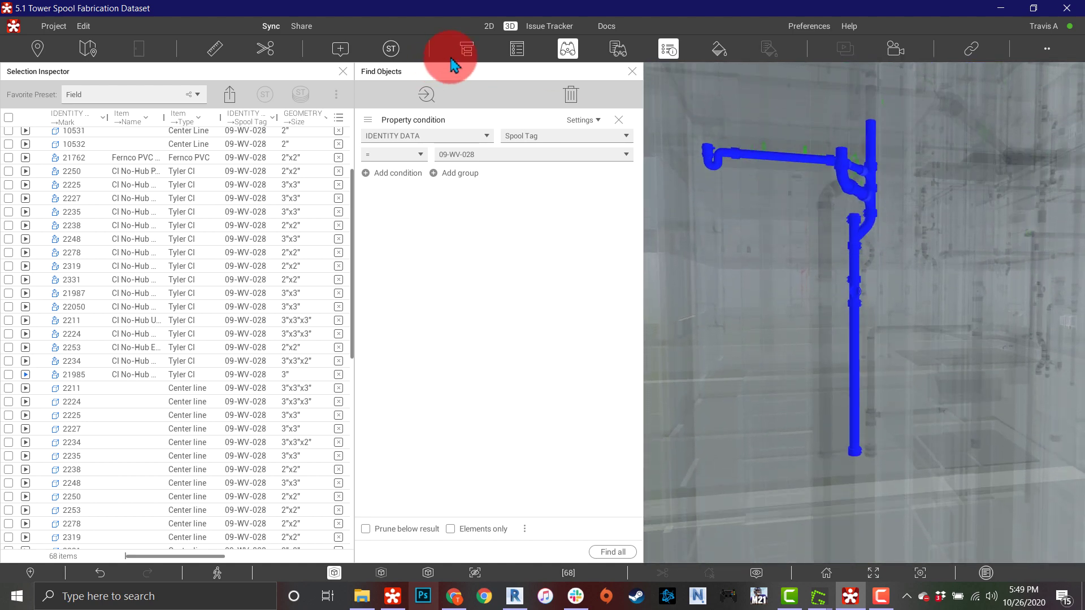
pyautogui.click(340, 73)
pyautogui.moveTo(524, 269); pyautogui.dragTo(719, 329)
pyautogui.moveTo(719, 329); pyautogui.dragTo(719, 362, button='middle')
pyautogui.moveTo(826, 383); pyautogui.dragTo(809, 339, button='right')
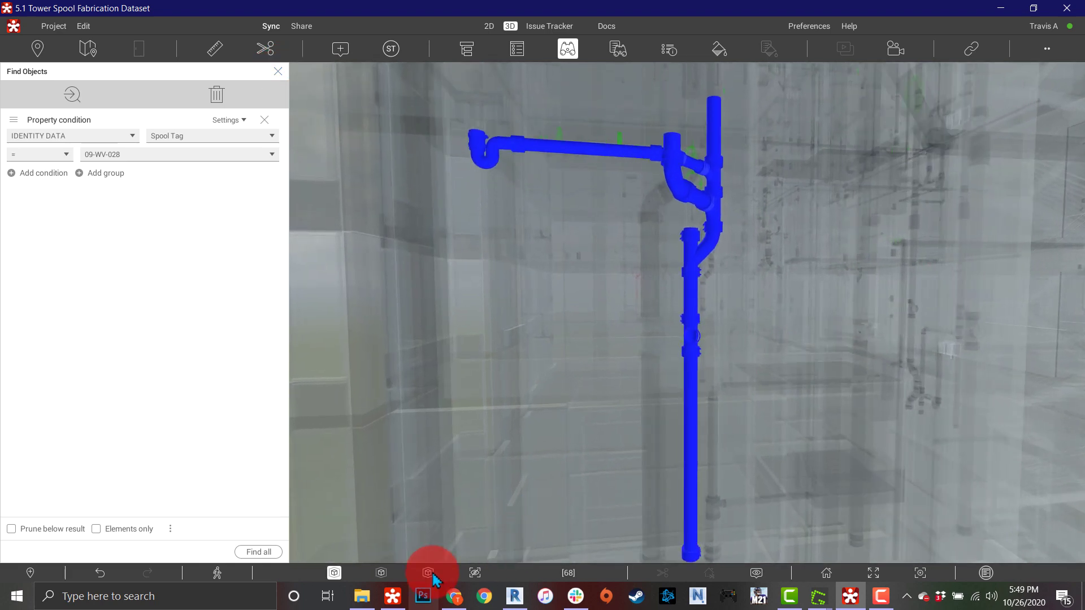
pyautogui.click(877, 417)
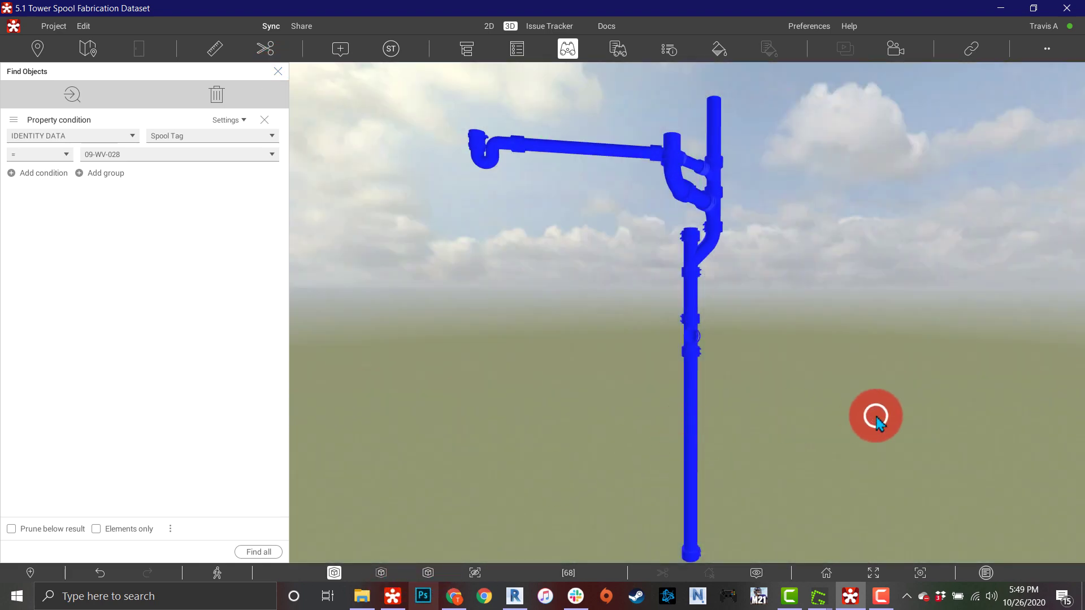
# Examine the isolated spool from several sides and inspect the properties of its pipes and the upright wye fitting.
pyautogui.moveTo(831, 422)
pyautogui.mouseDown()
pyautogui.moveTo(773, 355)
pyautogui.moveTo(783, 359)
pyautogui.moveTo(654, 317)
pyautogui.moveTo(612, 245)
pyautogui.moveTo(697, 252)
pyautogui.mouseUp()
pyautogui.moveTo(684, 232); pyautogui.dragTo(620, 209, button='right')
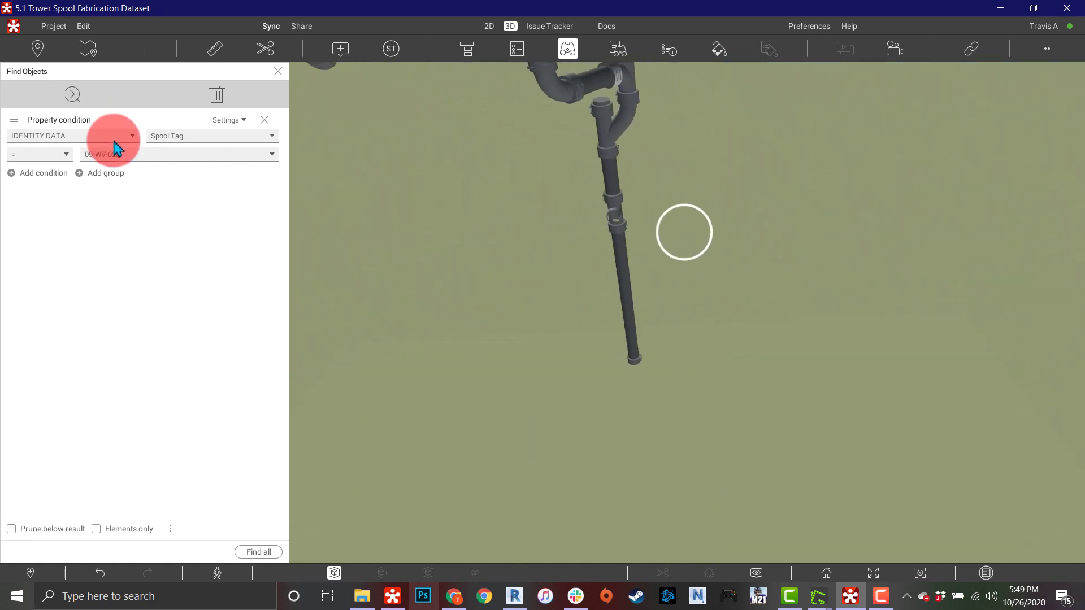
pyautogui.moveTo(129, 160); pyautogui.dragTo(876, 321)
pyautogui.moveTo(778, 263)
pyautogui.mouseDown()
pyautogui.moveTo(709, 286)
pyautogui.moveTo(707, 346)
pyautogui.moveTo(757, 330)
pyautogui.mouseUp()
pyautogui.moveTo(769, 313)
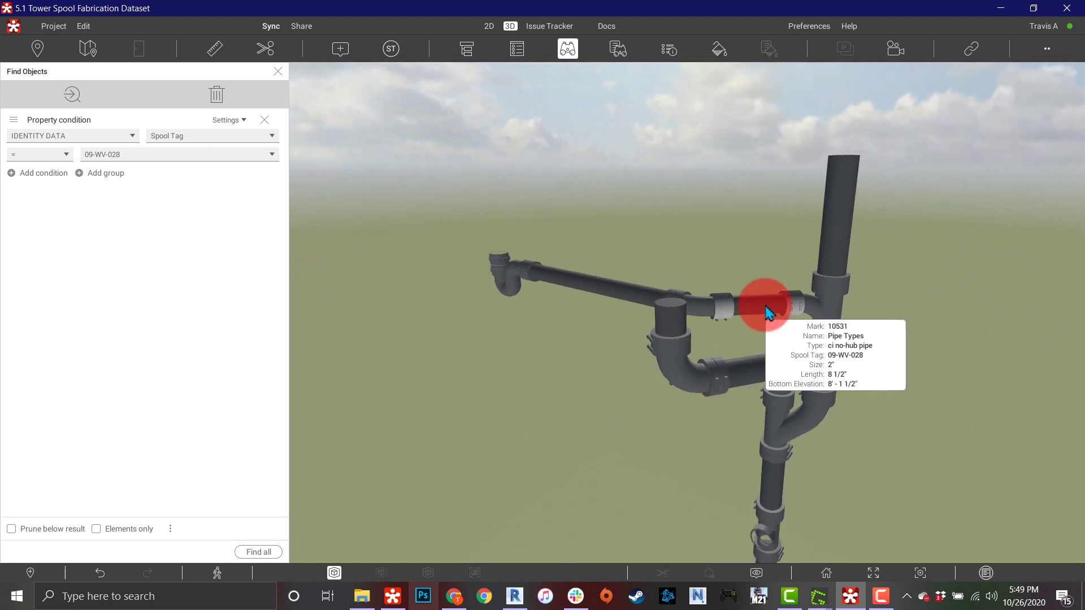
pyautogui.moveTo(766, 368)
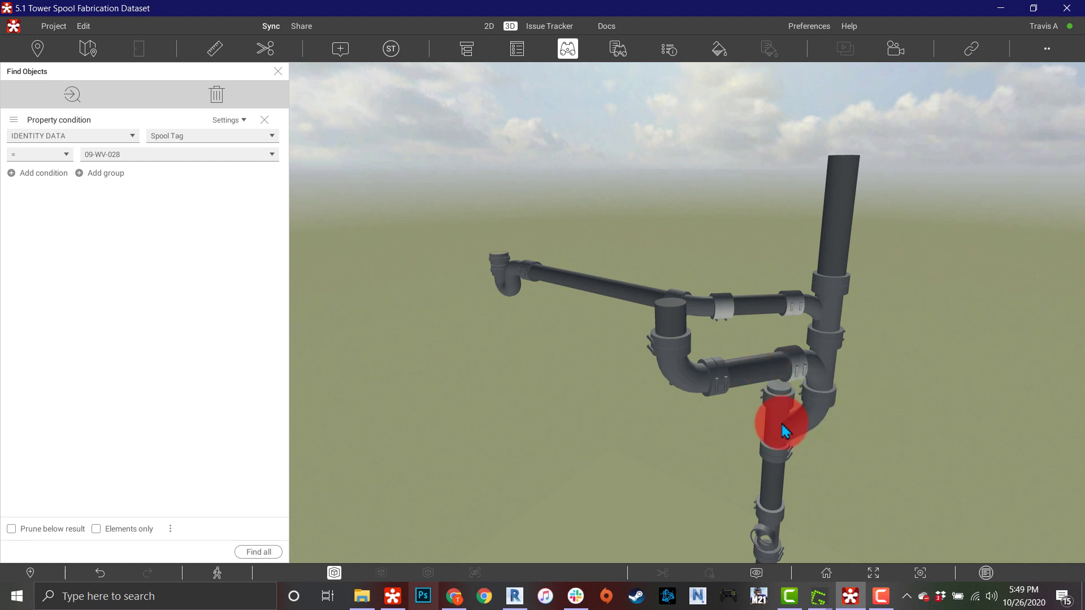
pyautogui.doubleClick(785, 431)
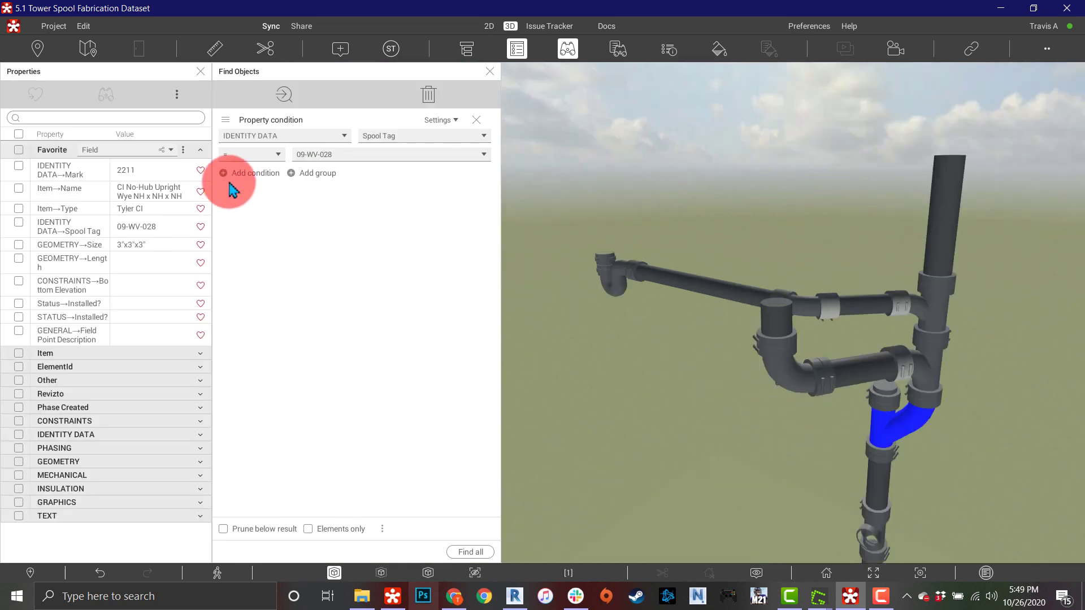
pyautogui.click(840, 402)
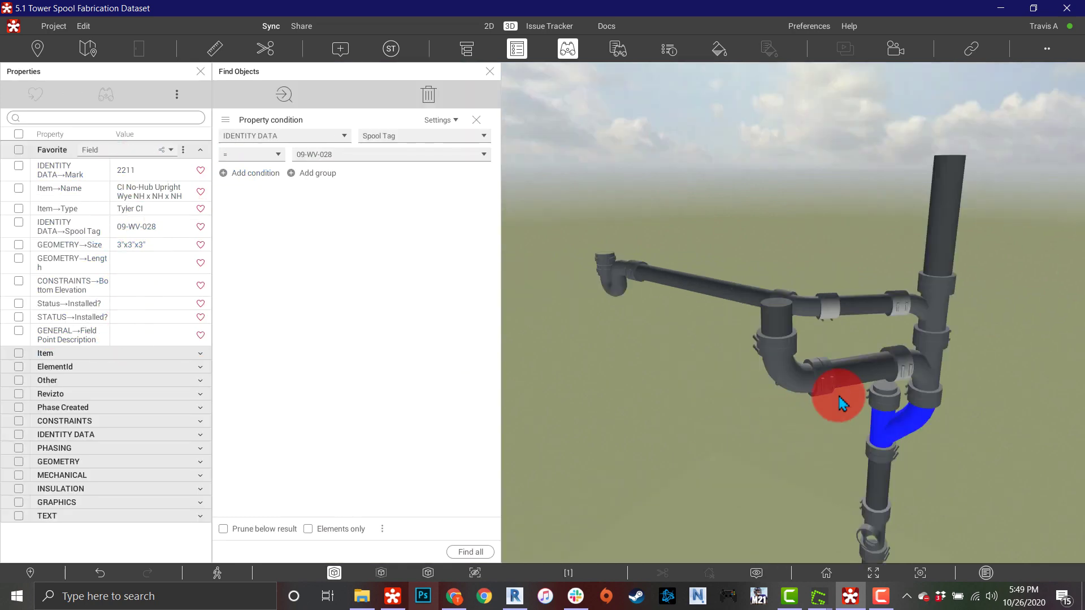
pyautogui.click(759, 308)
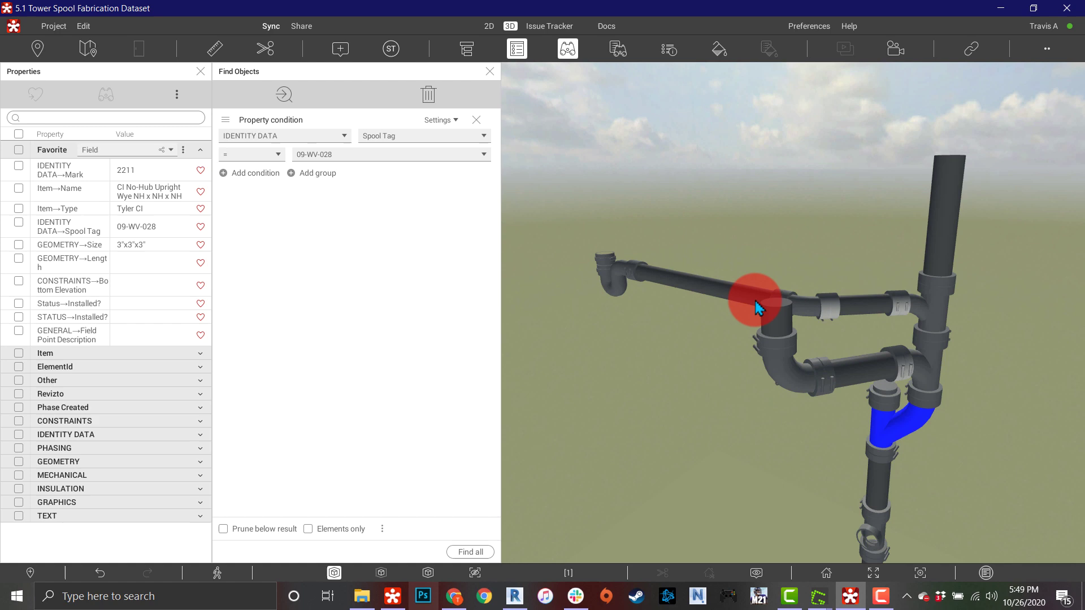
pyautogui.click(720, 286)
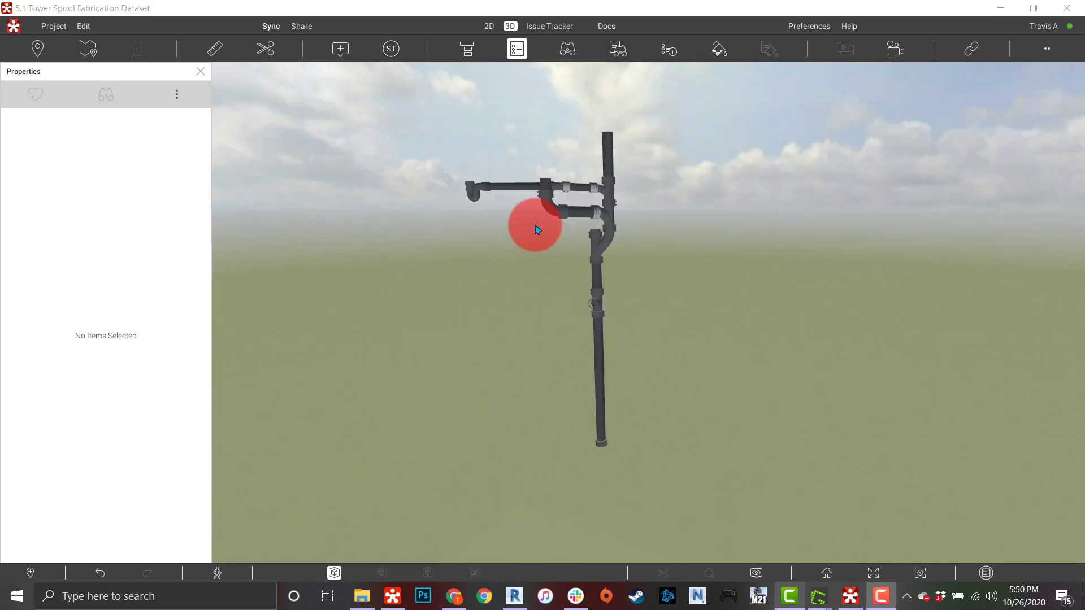
# Select the spool's lowest coupling, topmost vertical pipe and far-end trap together, and create a section box around them.
pyautogui.click(614, 142)
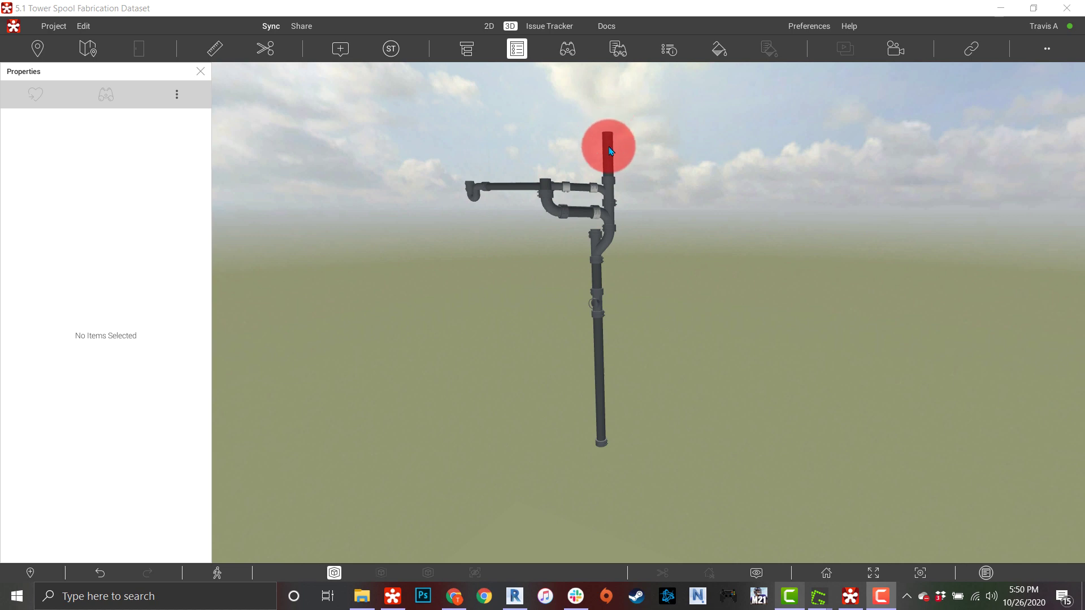
pyautogui.click(632, 501)
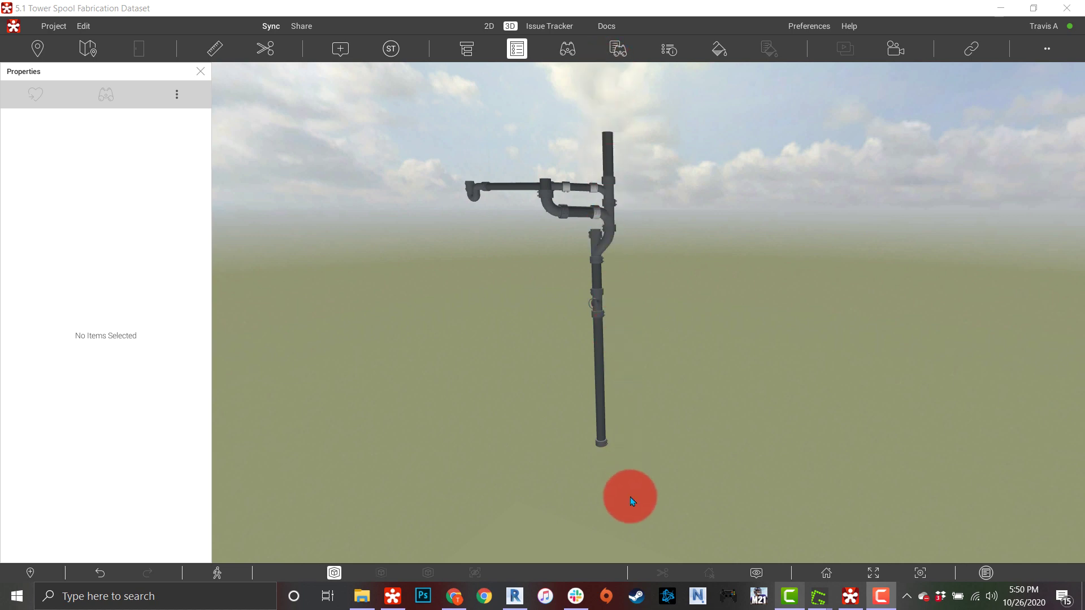
pyautogui.click(606, 461)
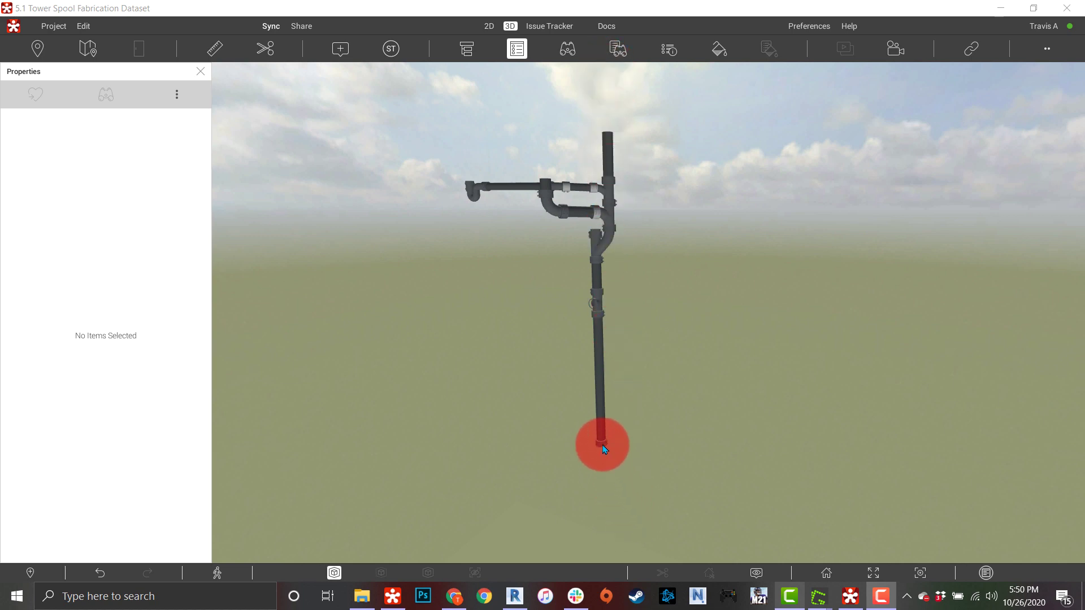
pyautogui.click(602, 446)
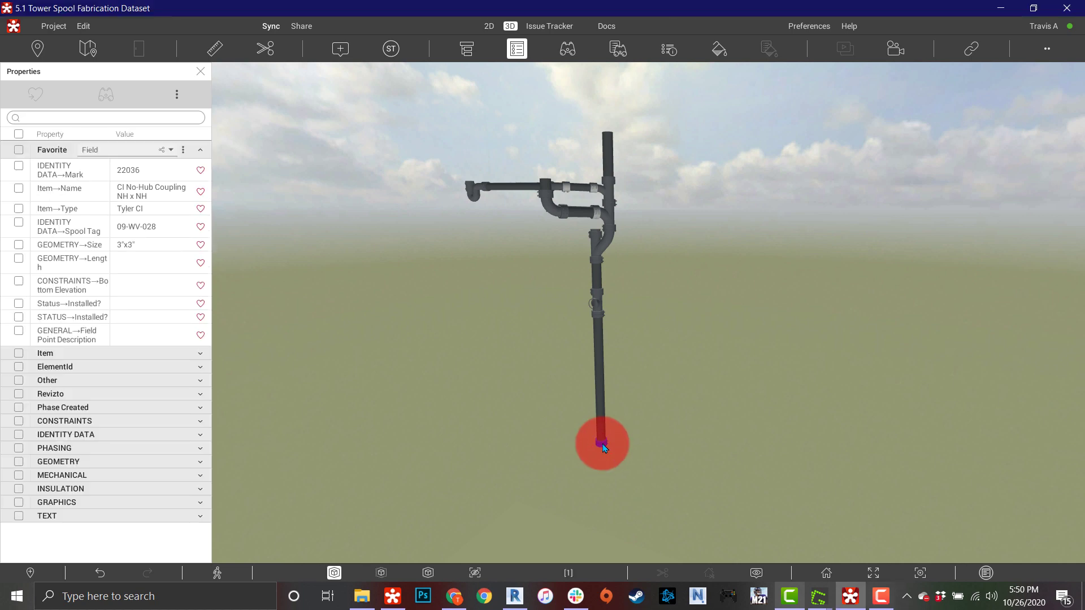
pyautogui.click(601, 150)
pyautogui.keyDown('ctrl'); pyautogui.click(608, 137); pyautogui.keyUp('ctrl')
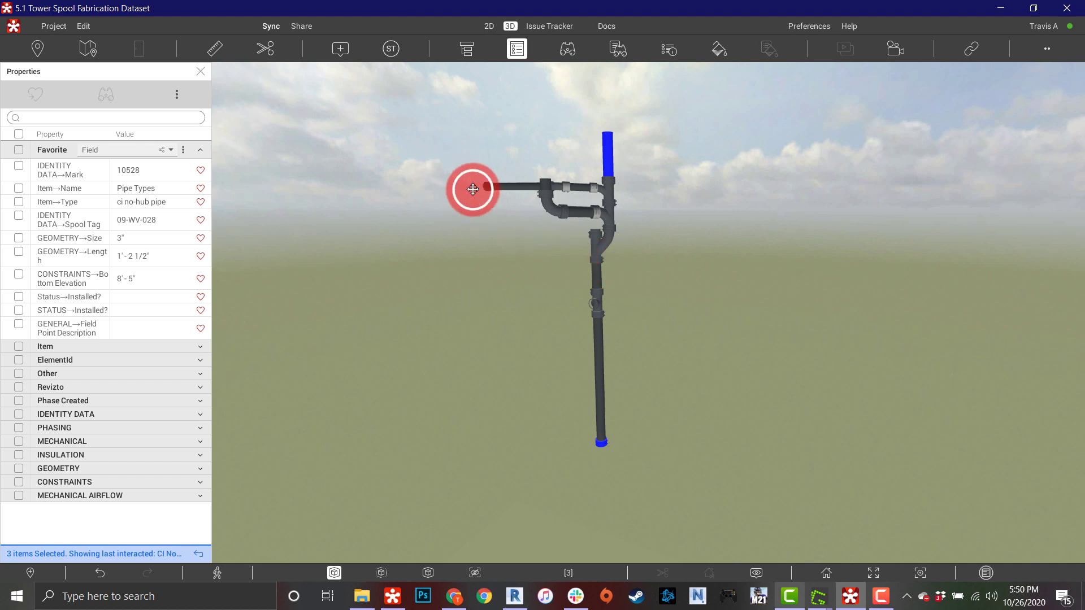
pyautogui.click(266, 49)
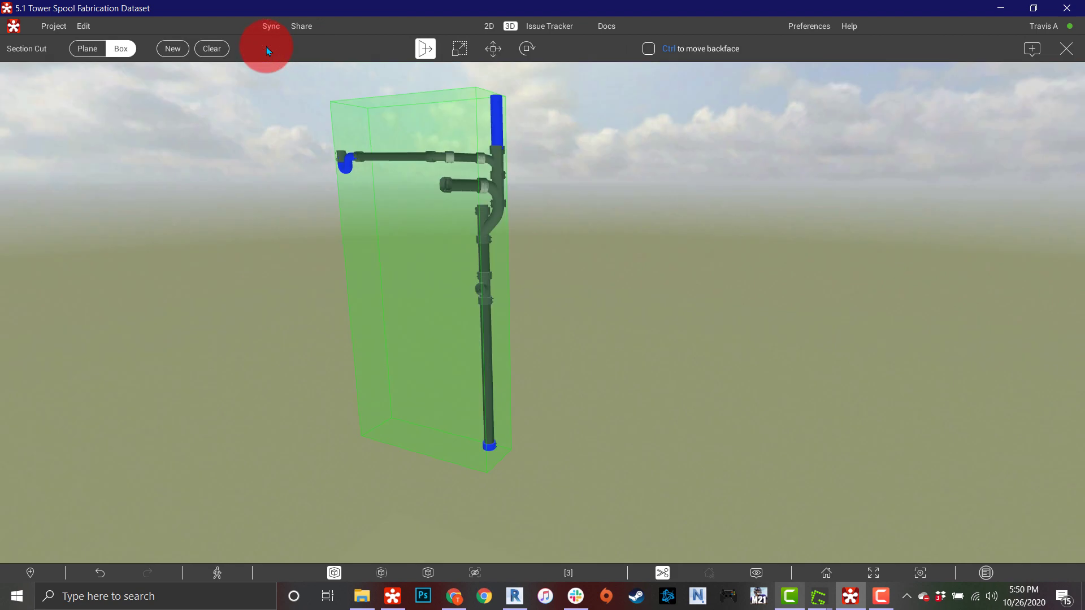
# Extend the section box vertically well above the spool and unhide the rest of the model inside it.
pyautogui.moveTo(277, 208); pyautogui.dragTo(461, 237)
pyautogui.moveTo(512, 416); pyautogui.dragTo(510, 77)
pyautogui.moveTo(547, 252); pyautogui.dragTo(650, 461)
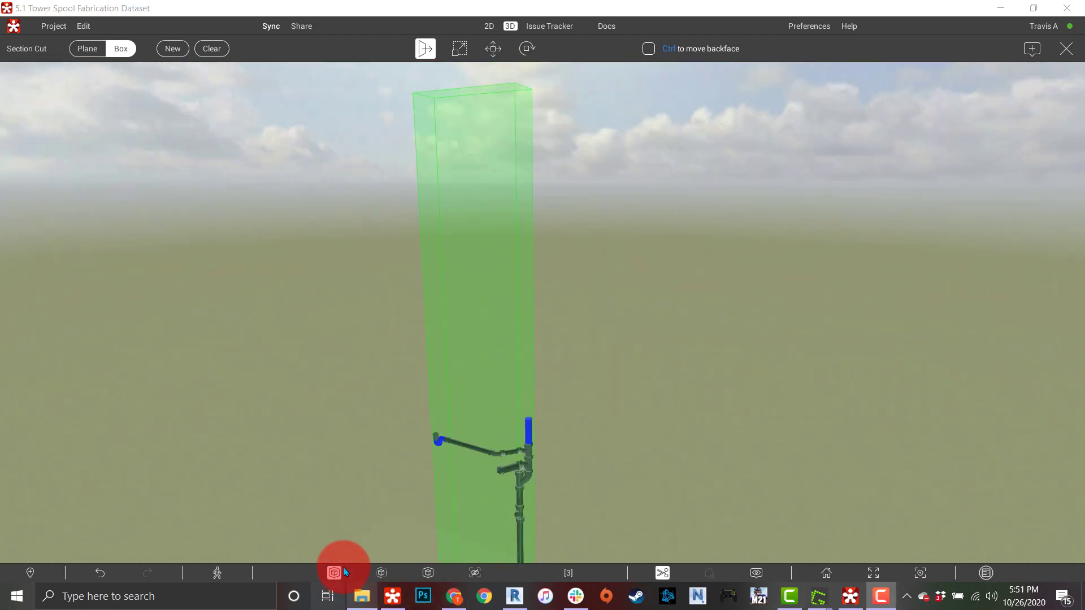
pyautogui.click(334, 572)
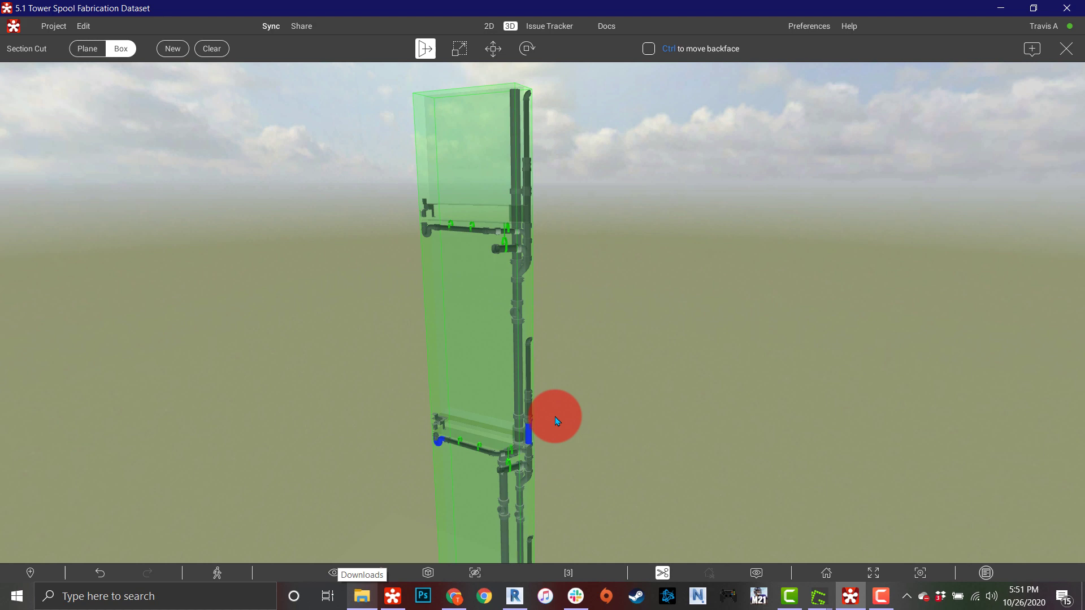
pyautogui.moveTo(518, 385); pyautogui.dragTo(524, 263, button='middle')
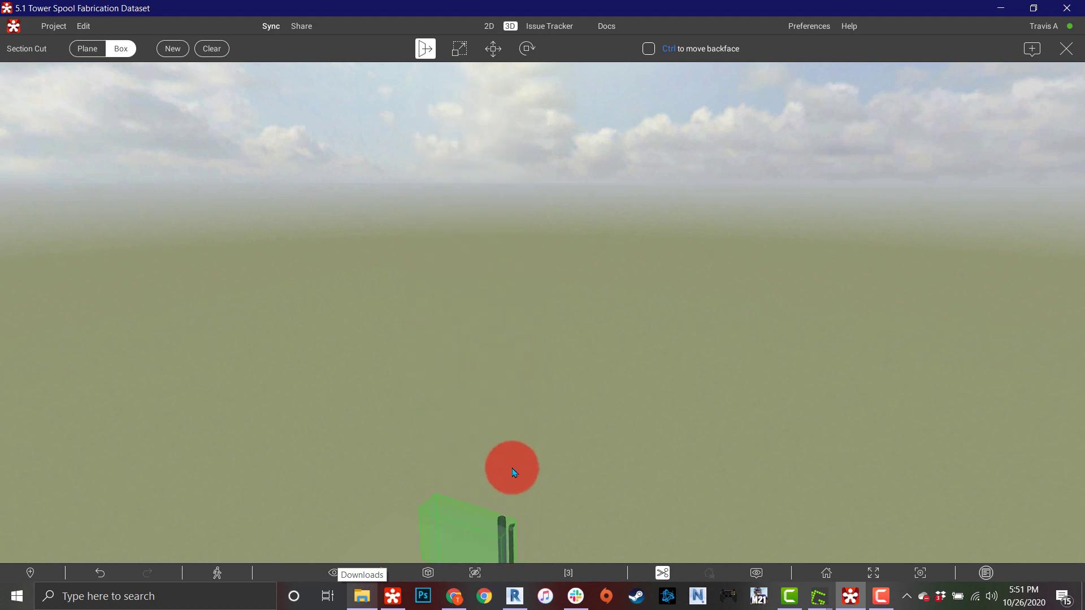
# Extend the section box down past the lower floors and sideways around the neighbouring vertical pipes, and finish editing the section cut.
pyautogui.moveTo(514, 472); pyautogui.dragTo(530, 509)
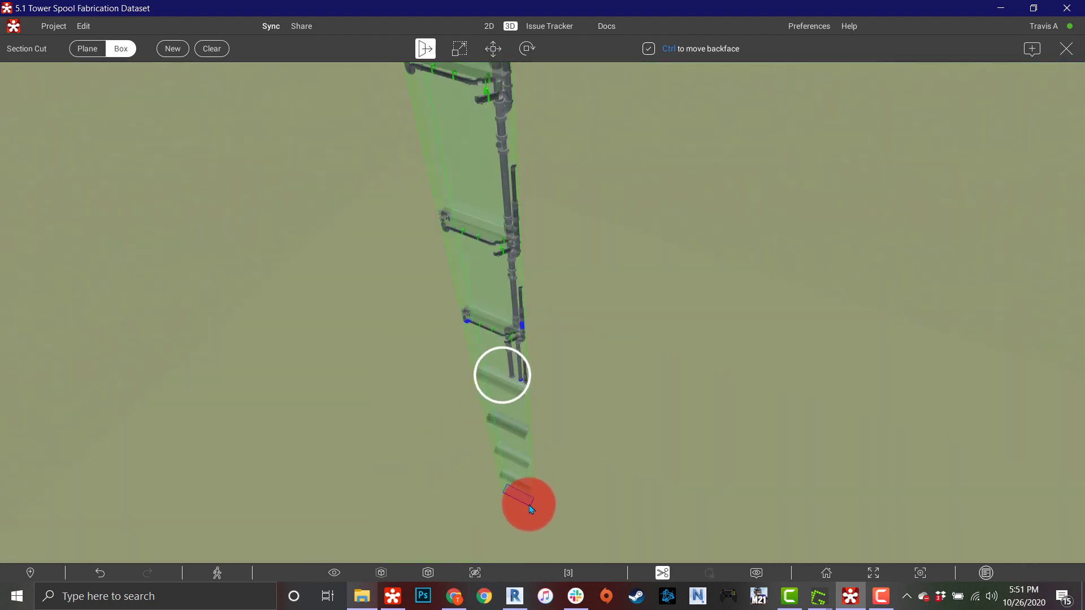
pyautogui.moveTo(524, 390); pyautogui.dragTo(606, 398)
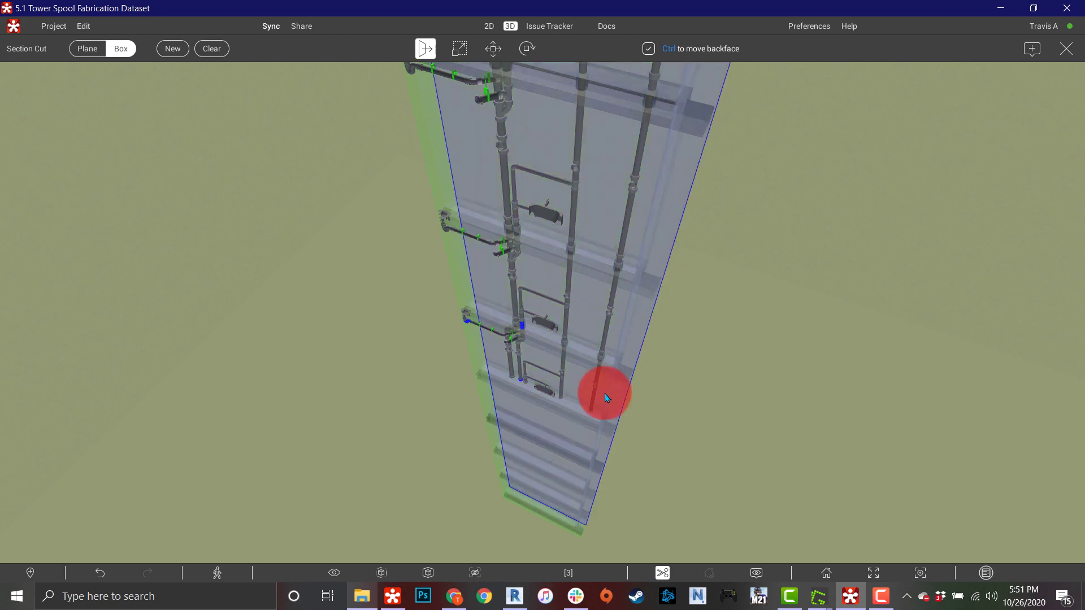
pyautogui.moveTo(605, 394); pyautogui.dragTo(609, 402, button='right')
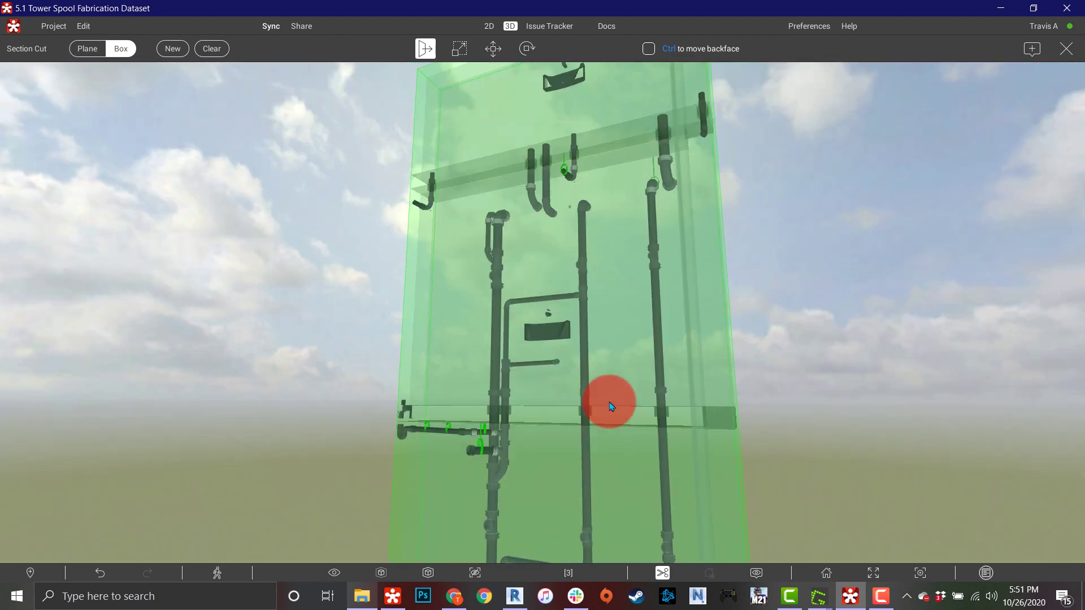
pyautogui.keyDown('ctrl'); pyautogui.moveTo(406, 478); pyautogui.dragTo(395, 474); pyautogui.keyUp('ctrl')
pyautogui.moveTo(686, 457); pyautogui.dragTo(665, 452, button='right')
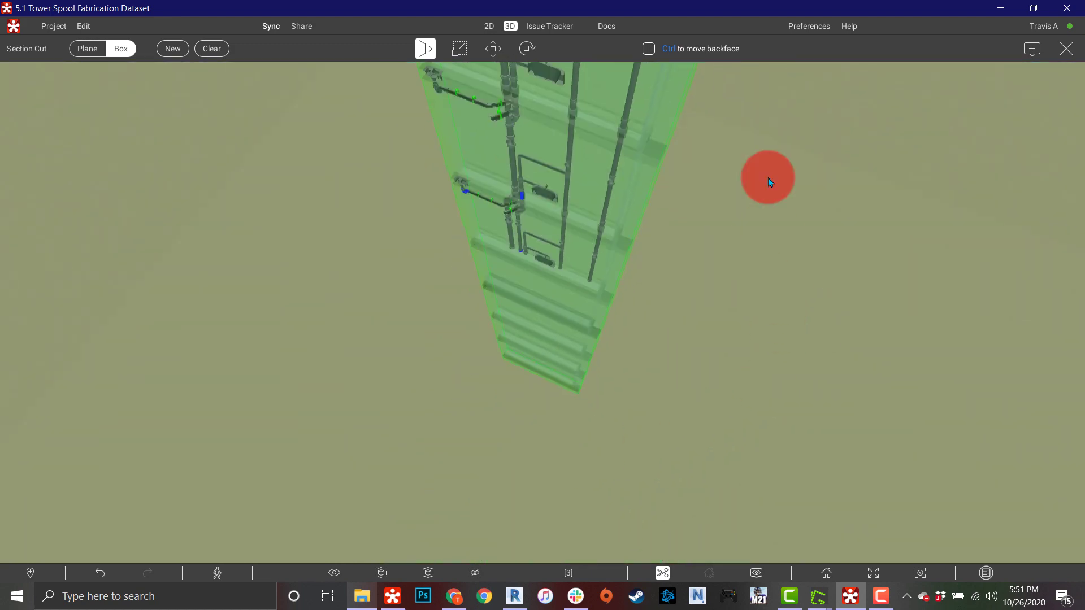
pyautogui.moveTo(869, 193); pyautogui.dragTo(869, 193, button='right')
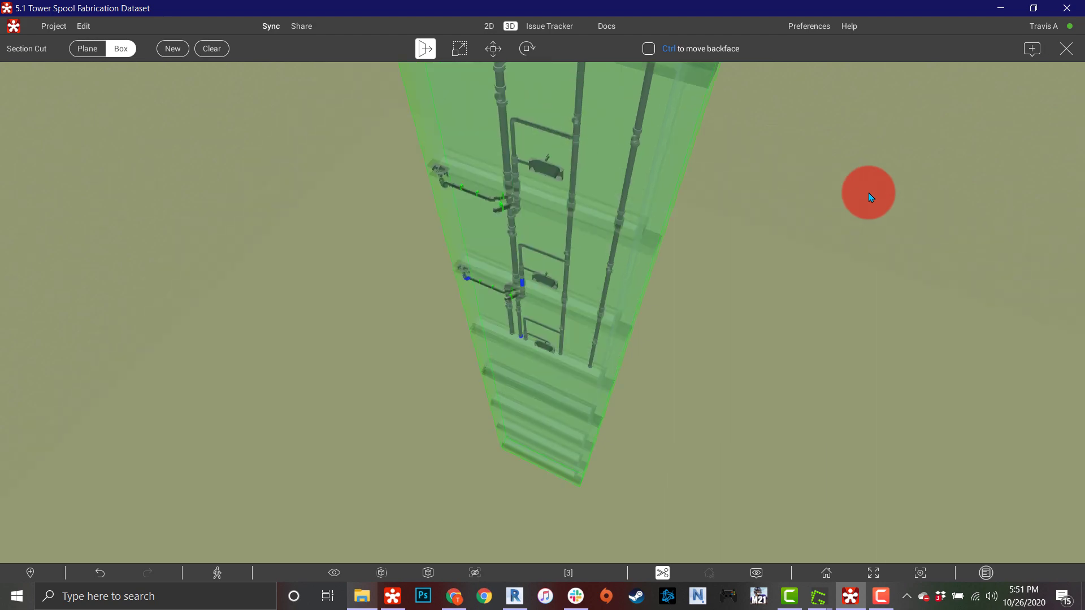
pyautogui.click(1061, 49)
pyautogui.moveTo(701, 412); pyautogui.dragTo(645, 372)
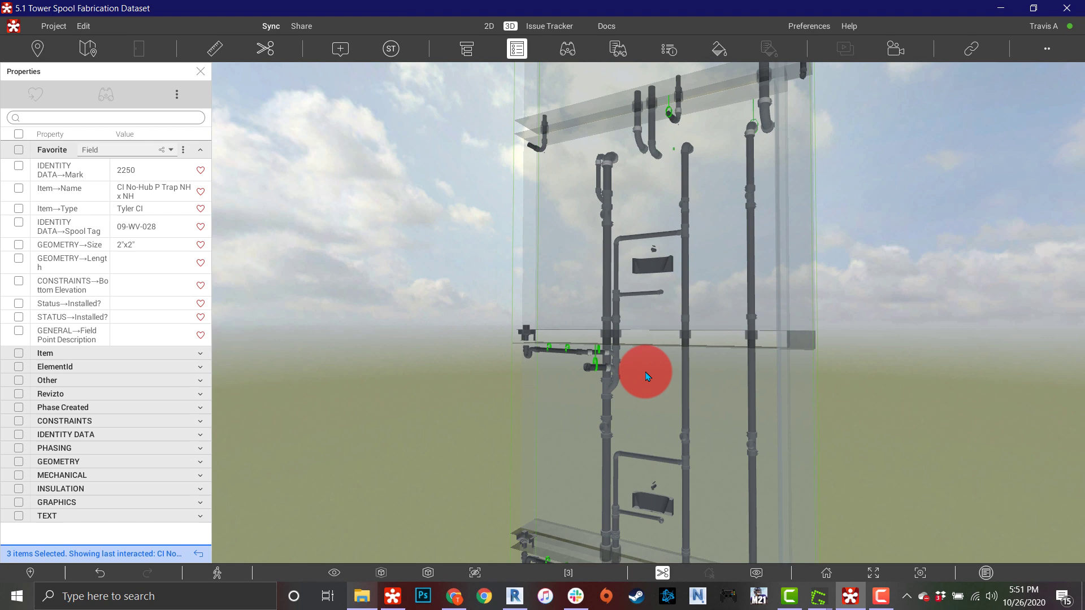
# Start an object search with a section box condition, raising the box's bottom face to just below the lowest piped floor.
pyautogui.click(567, 50)
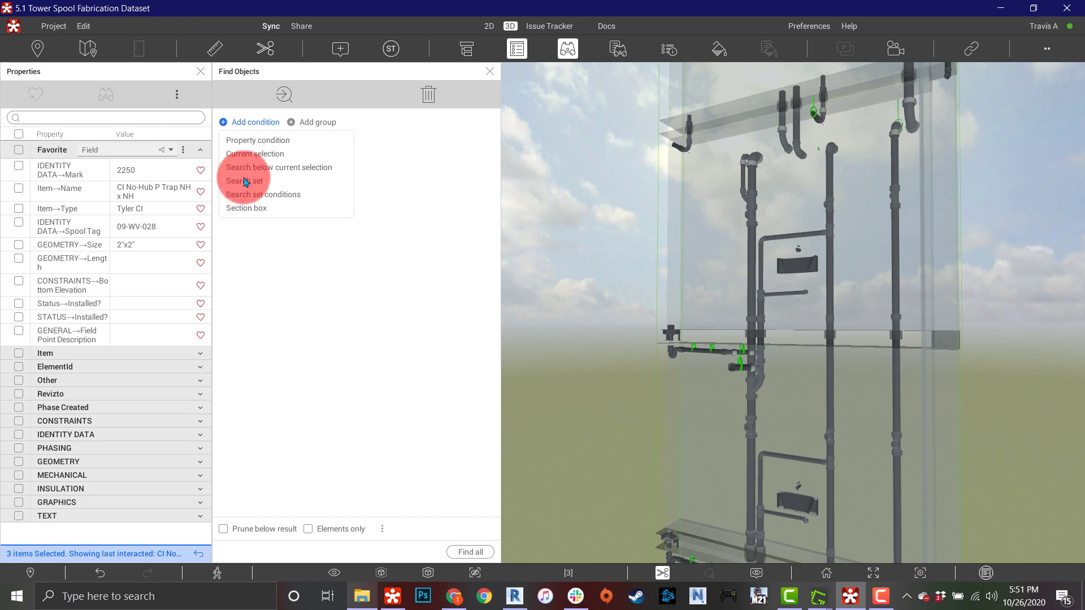
pyautogui.click(246, 209)
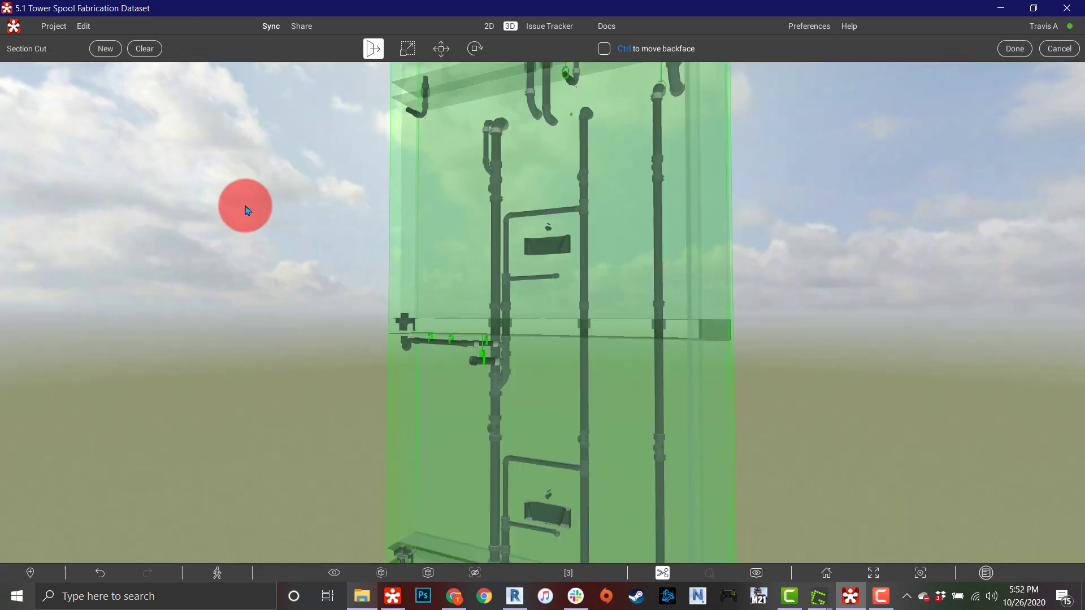
pyautogui.moveTo(478, 260); pyautogui.dragTo(574, 365)
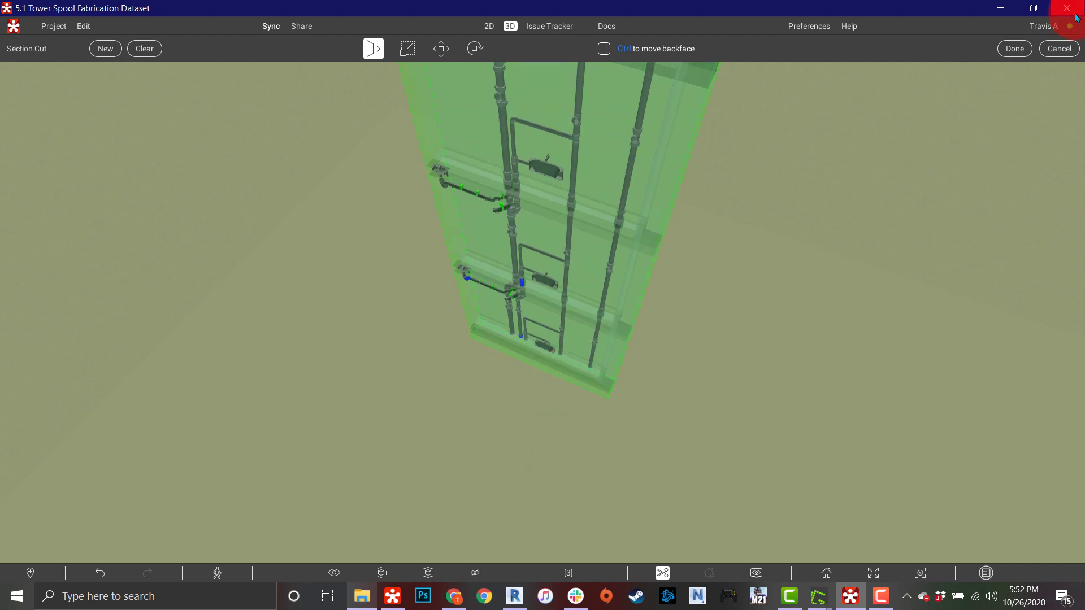
pyautogui.click(1020, 48)
pyautogui.moveTo(757, 395); pyautogui.dragTo(760, 304)
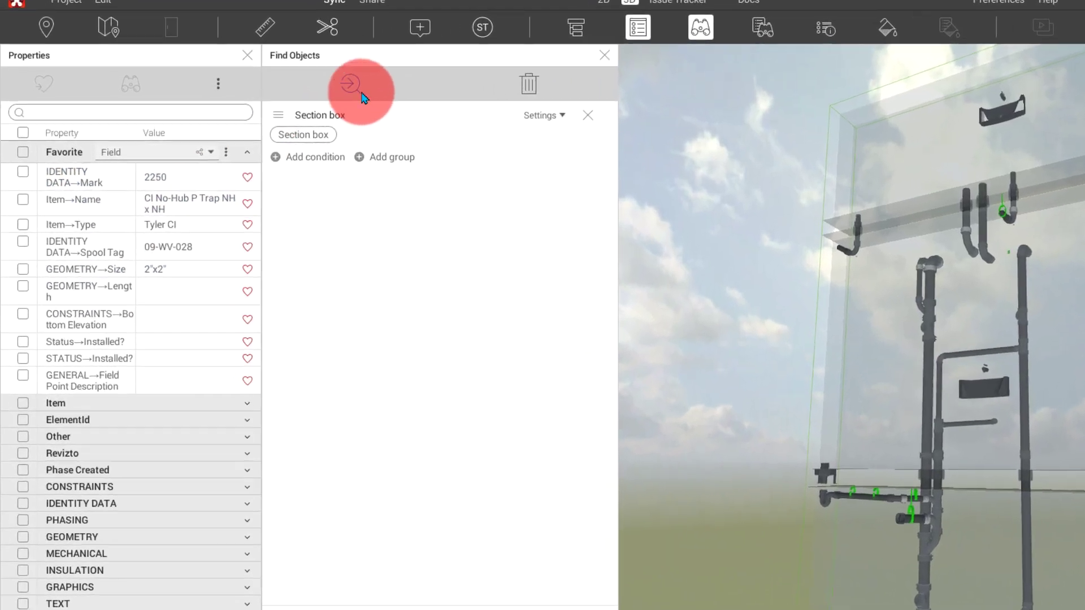
# Save the section box search as a new search set named CUSTOM RISER in the root folder.
pyautogui.click(284, 95)
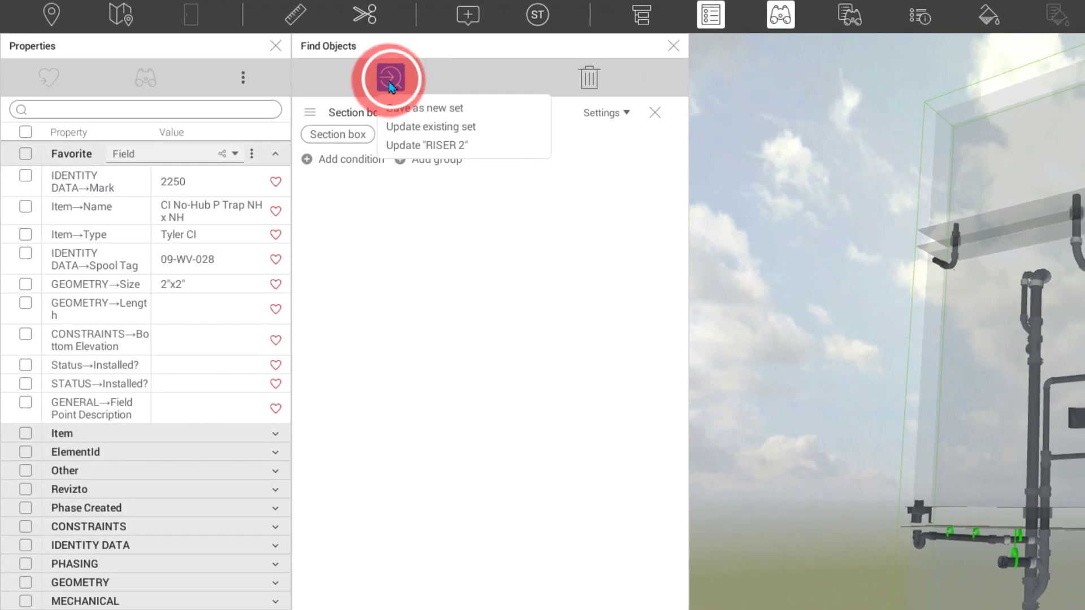
pyautogui.click(421, 109)
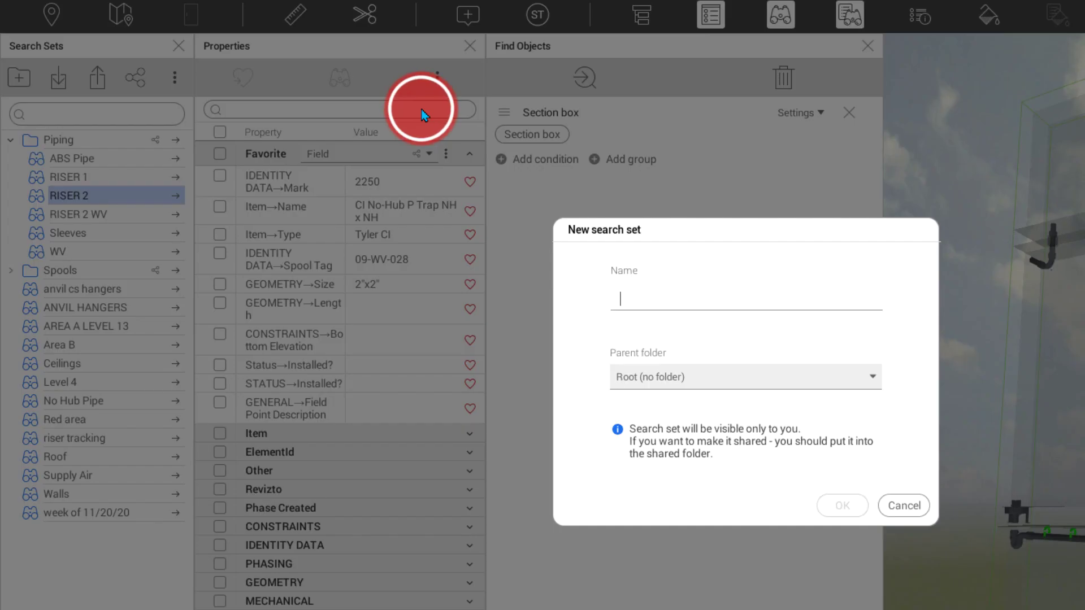
pyautogui.click(690, 315)
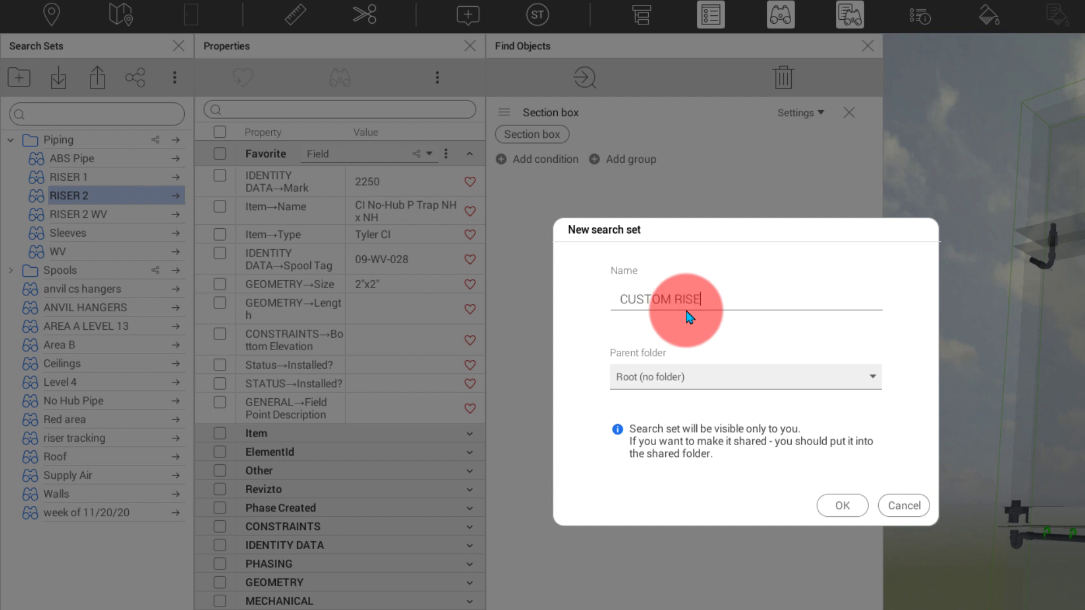
pyautogui.click(842, 505)
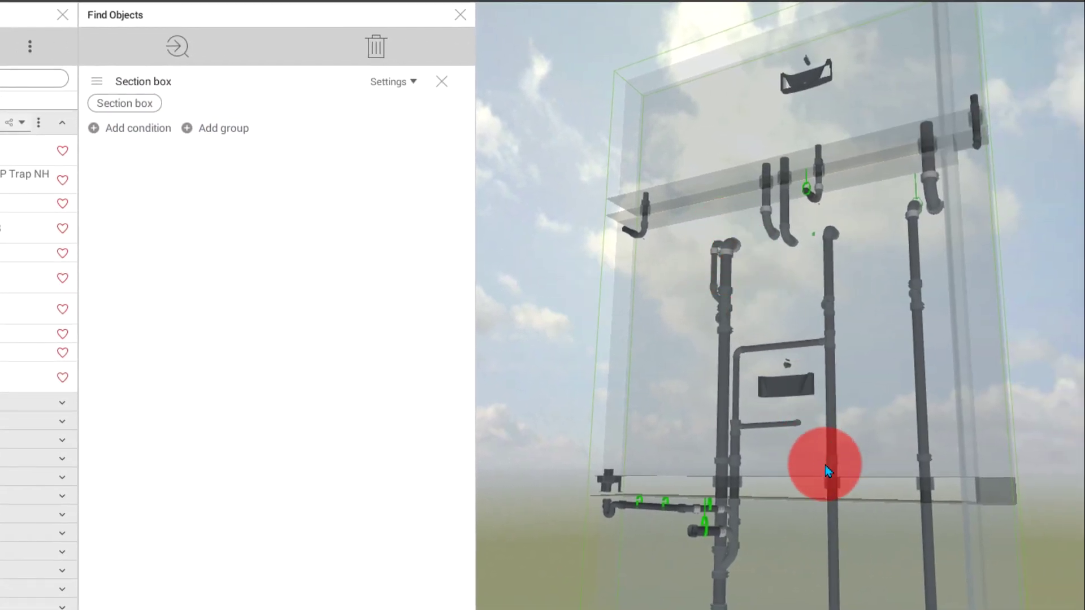
# Select the middle vertical ABS pipe beside the wall fixture and examine its Item, ElementId, Other, Phase Created, Identity Data and Constraints properties.
pyautogui.click(834, 421)
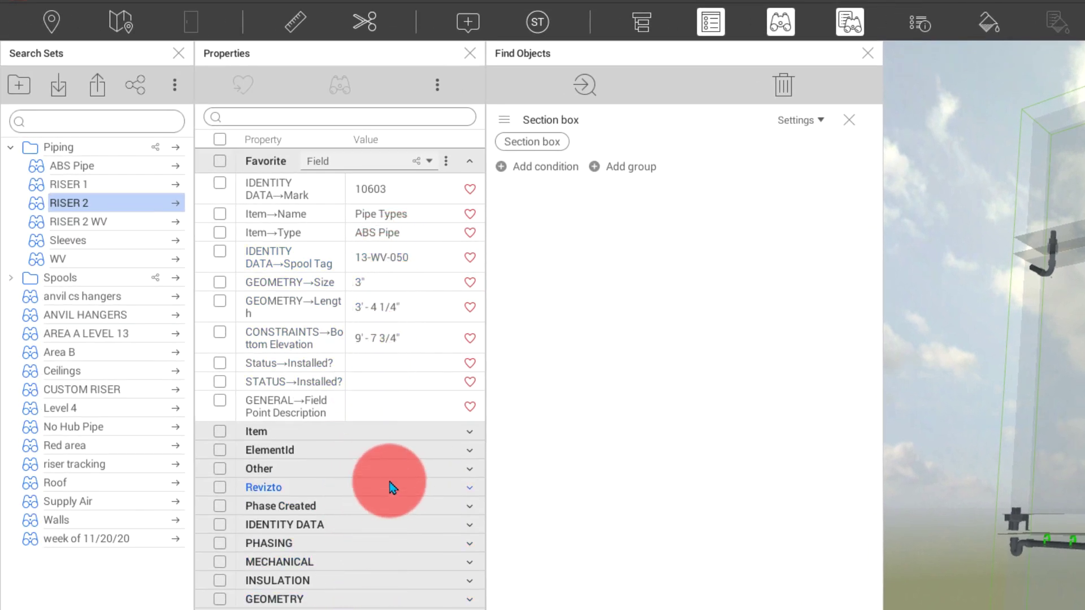
pyautogui.click(408, 450)
pyautogui.click(418, 431)
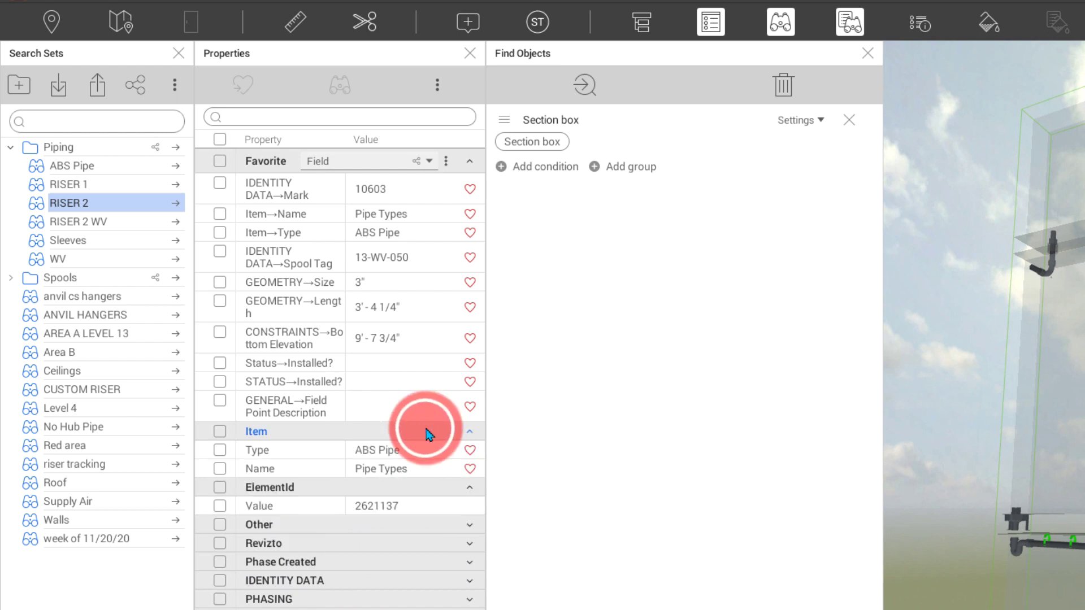
pyautogui.click(415, 525)
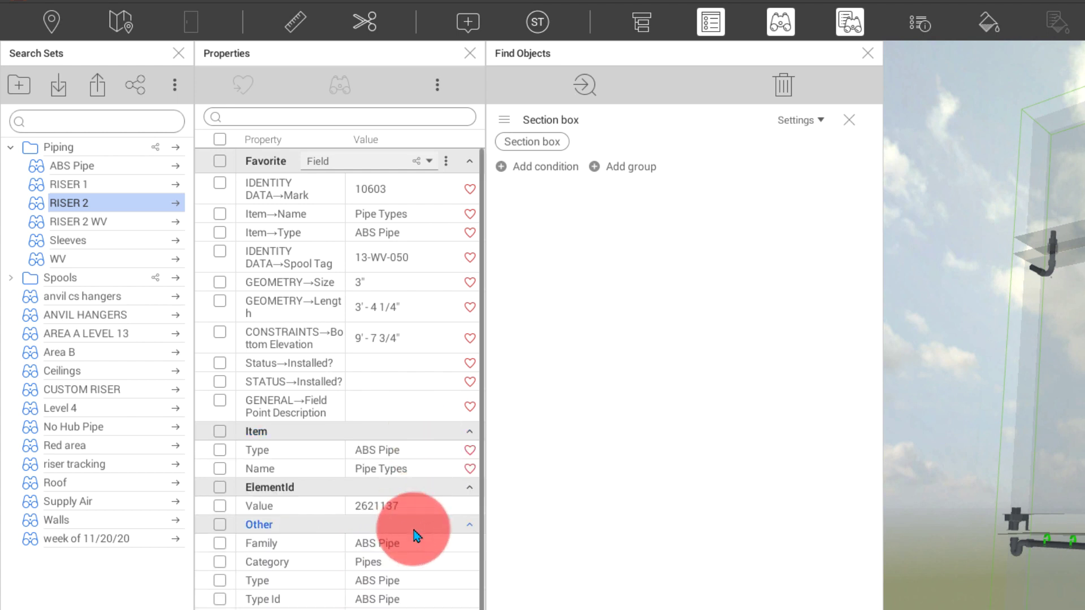
pyautogui.click(435, 488)
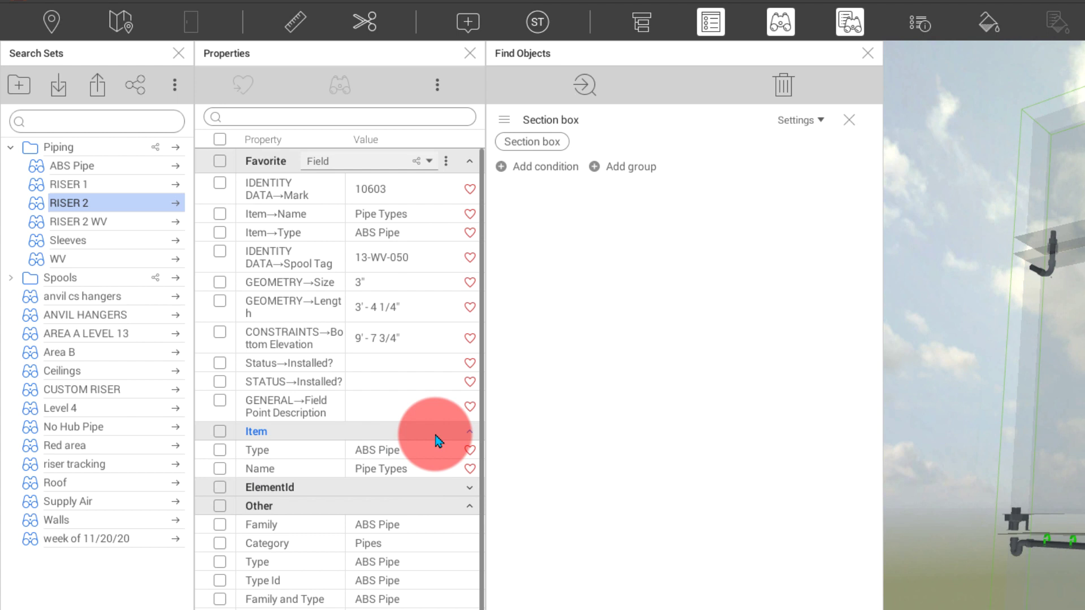
pyautogui.click(435, 433)
pyautogui.click(436, 452)
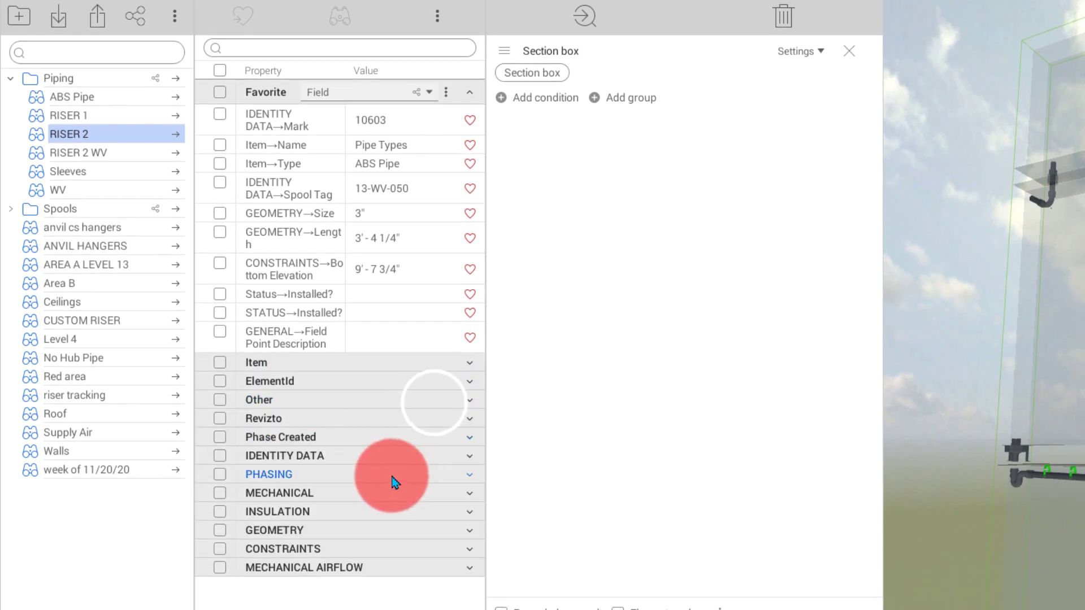
pyautogui.click(424, 469)
pyautogui.click(426, 424)
pyautogui.click(424, 442)
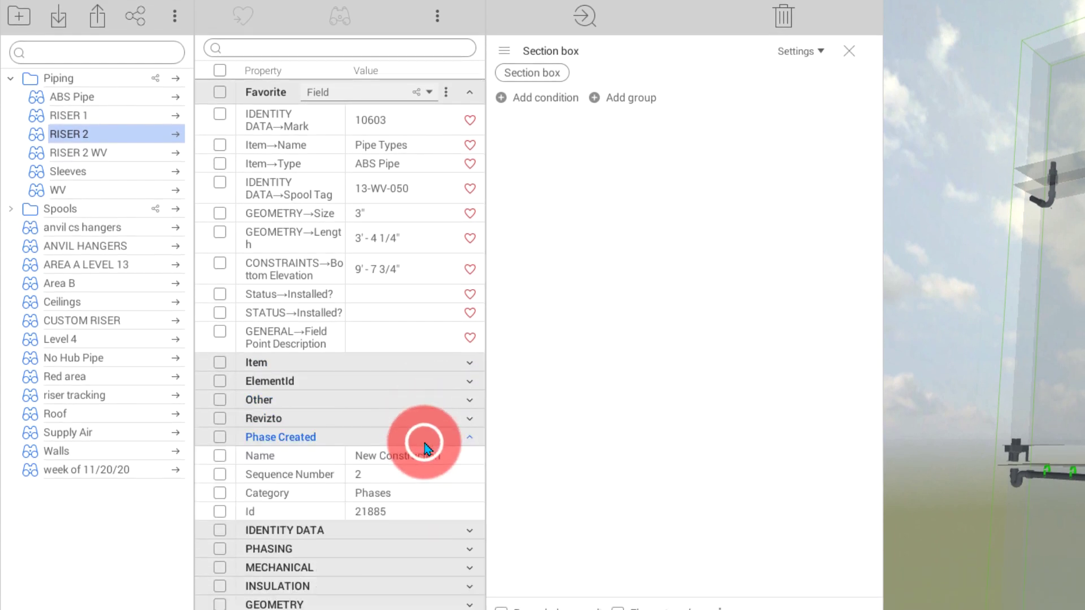
pyautogui.click(426, 442)
pyautogui.click(425, 459)
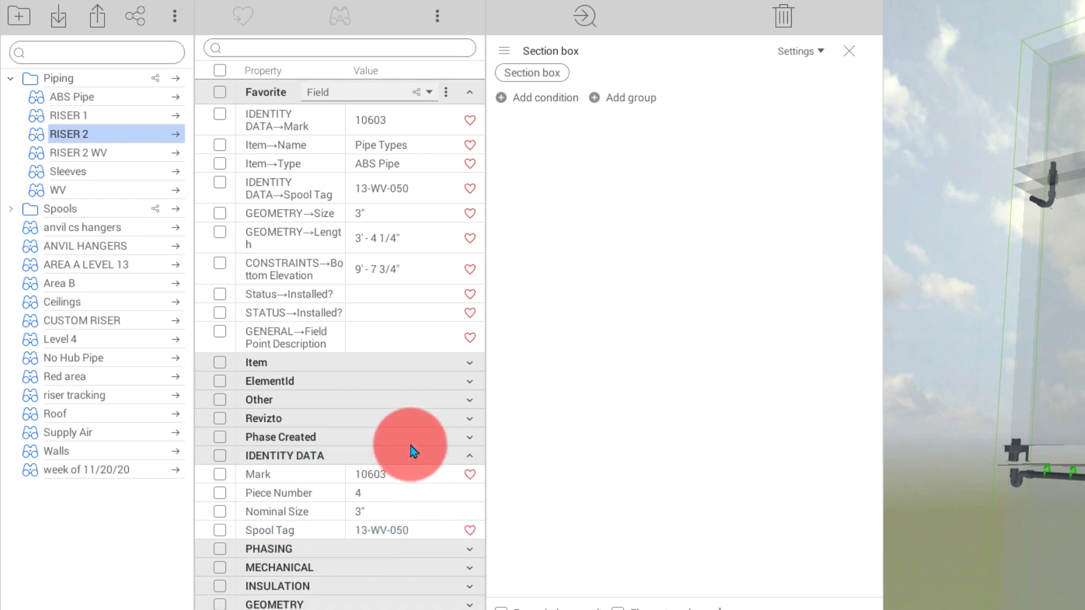
pyautogui.click(411, 455)
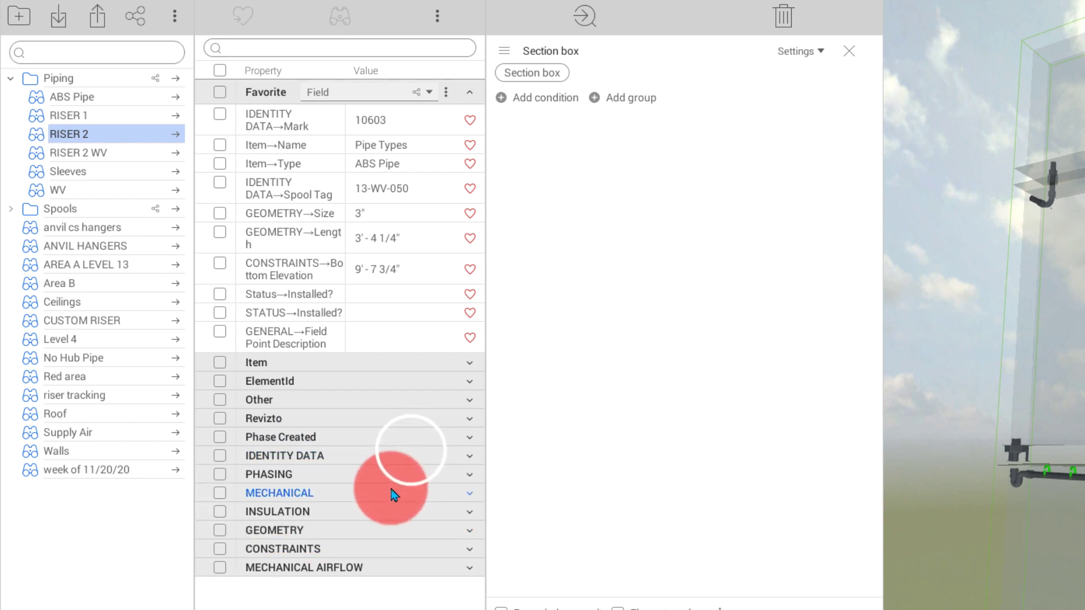
pyautogui.click(380, 549)
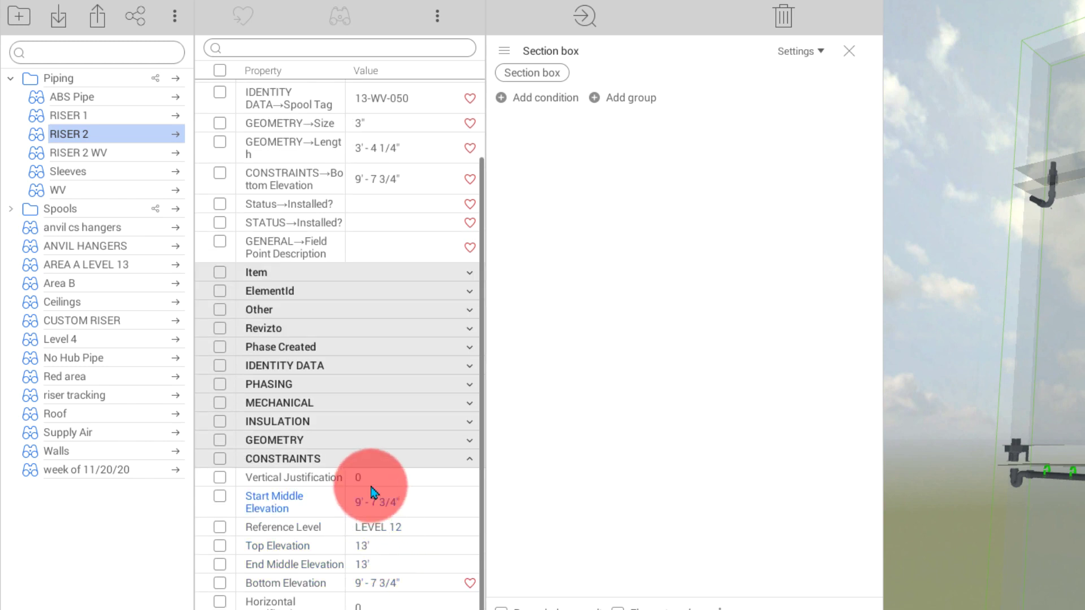
pyautogui.click(375, 459)
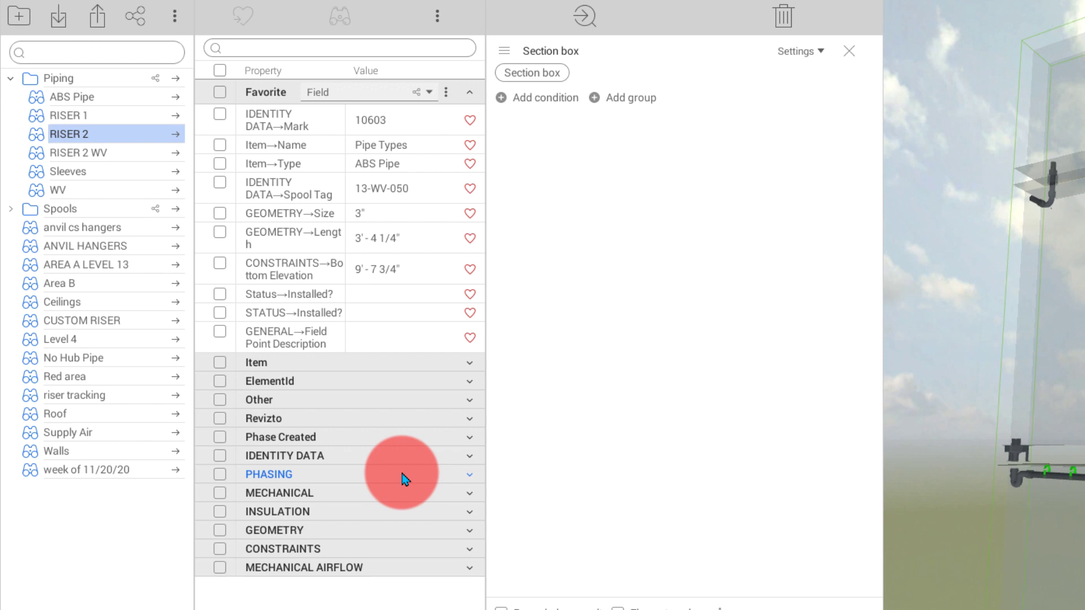
# Add the selected pipe's Spool Tag property from Identity Data to the current search as a condition.
pyautogui.click(405, 457)
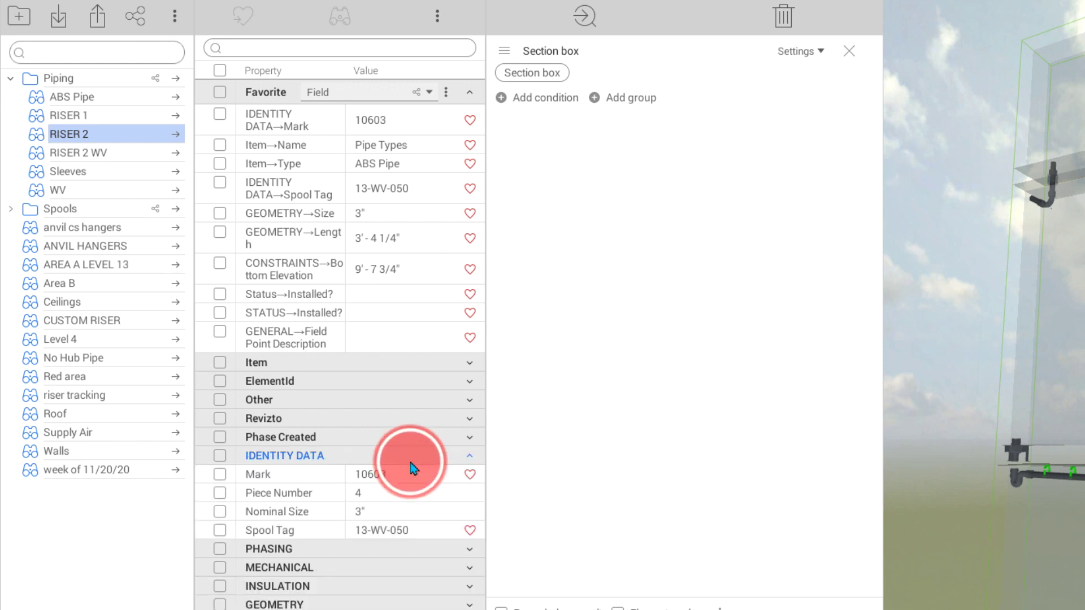
pyautogui.click(403, 531)
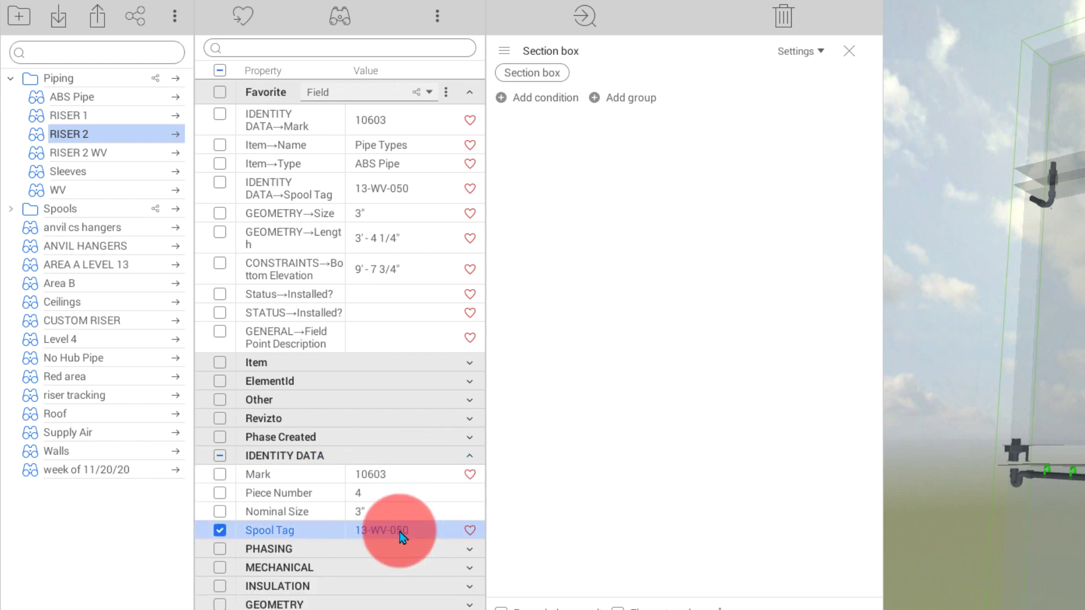
pyautogui.rightClick(402, 536)
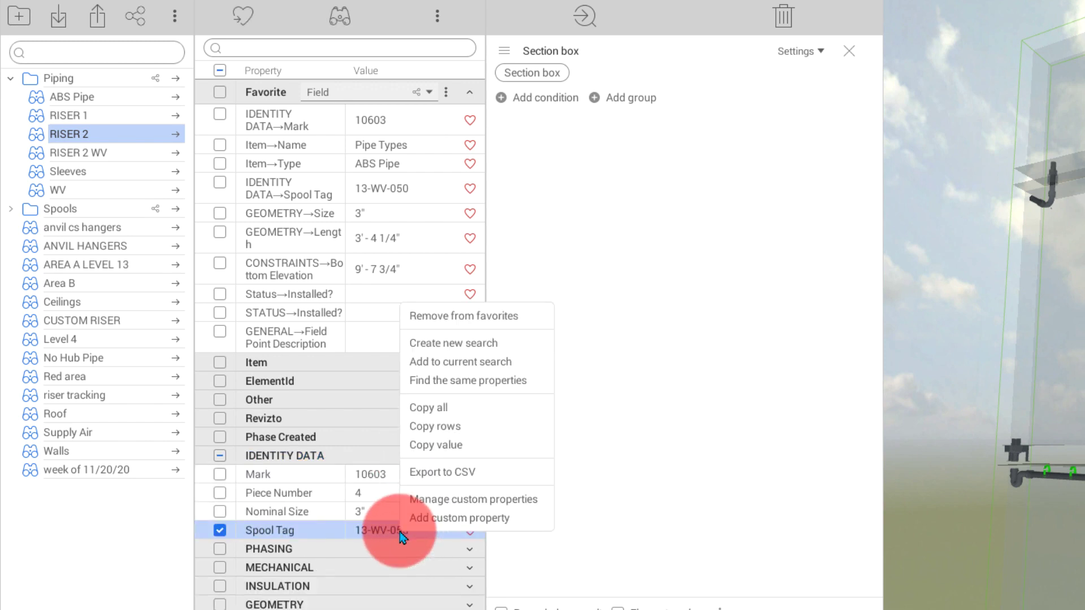
pyautogui.click(467, 365)
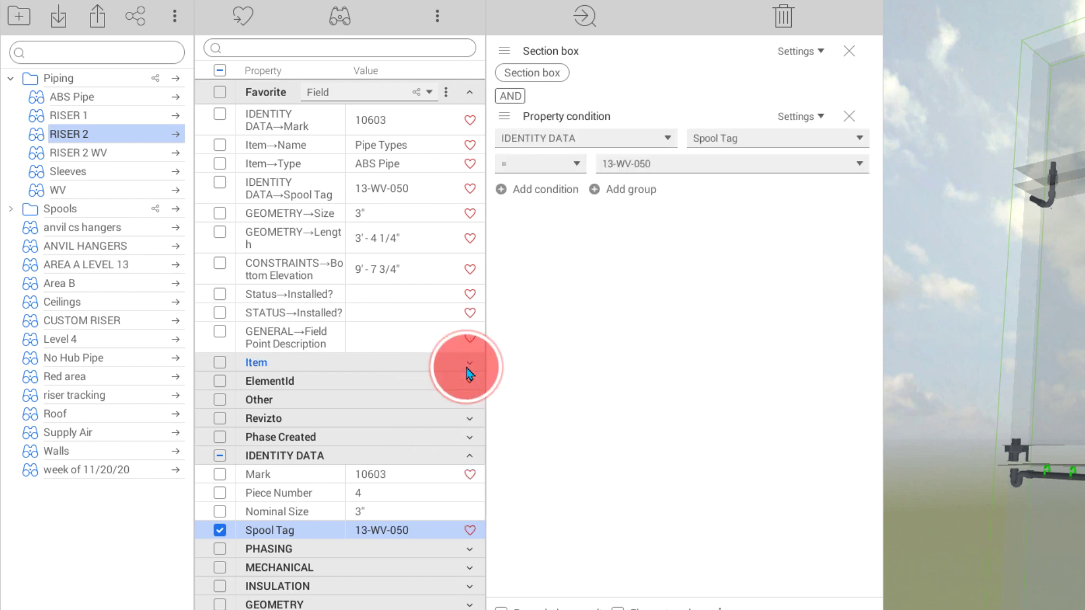
# Change the Spool Tag condition to a wildcard match and replace its value with *WV*.
pyautogui.click(573, 164)
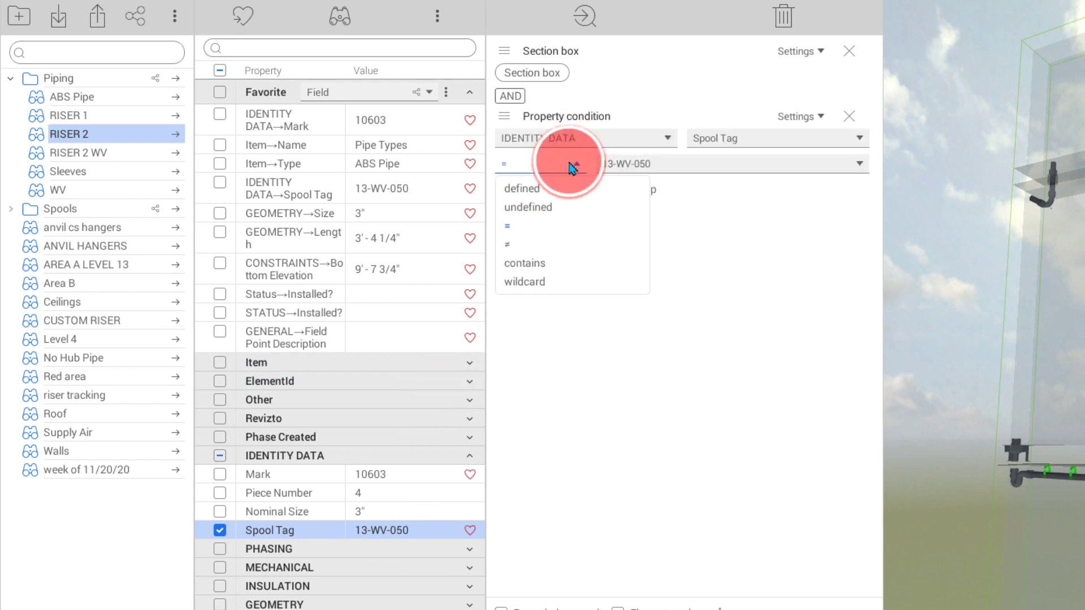
pyautogui.click(533, 287)
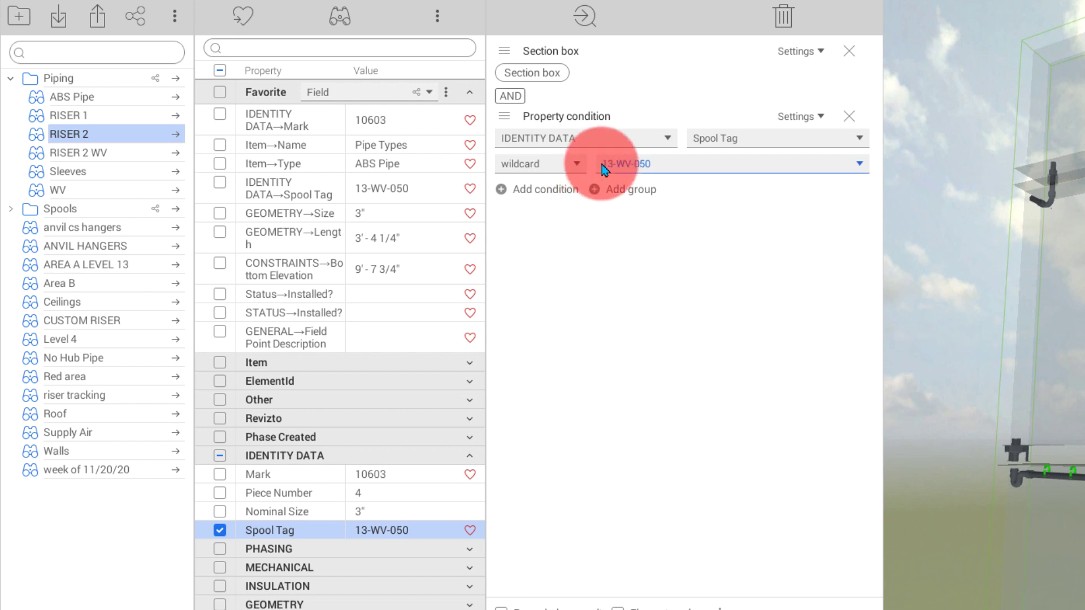
pyautogui.click(650, 165)
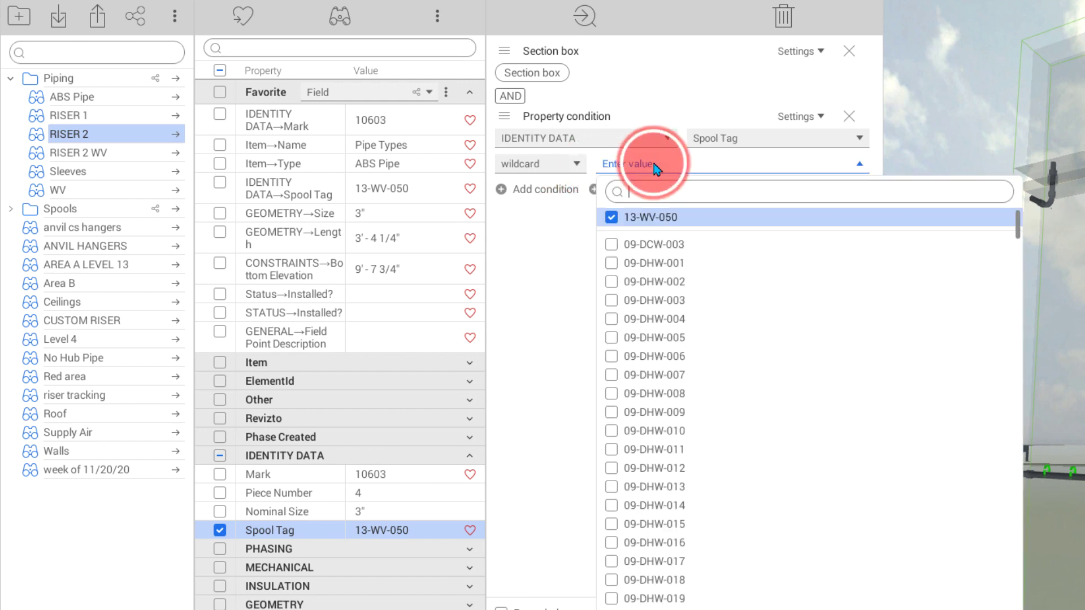
pyautogui.click(612, 217)
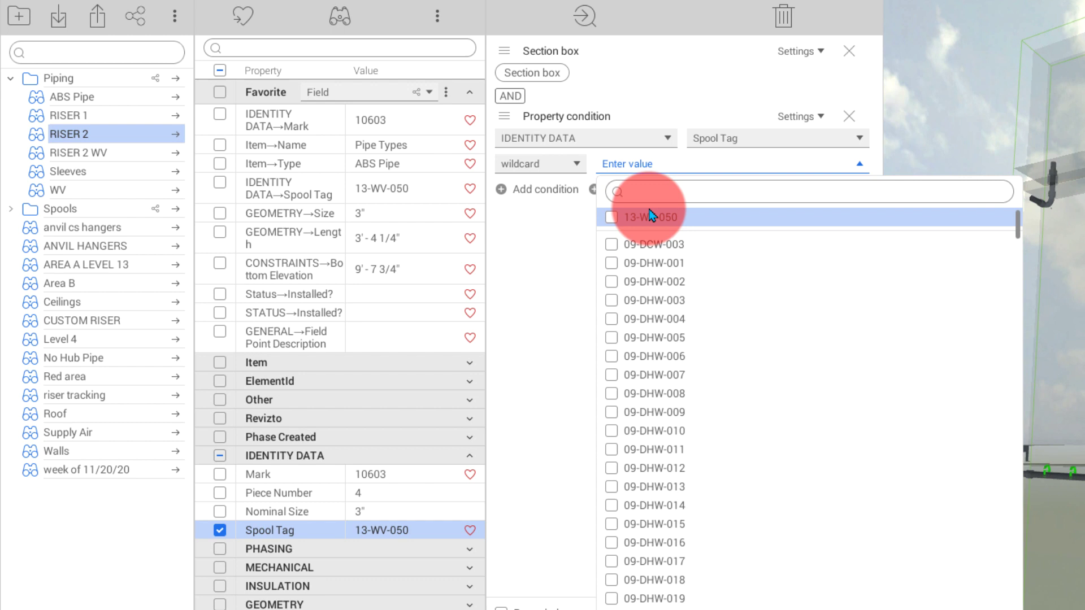
pyautogui.write('*')
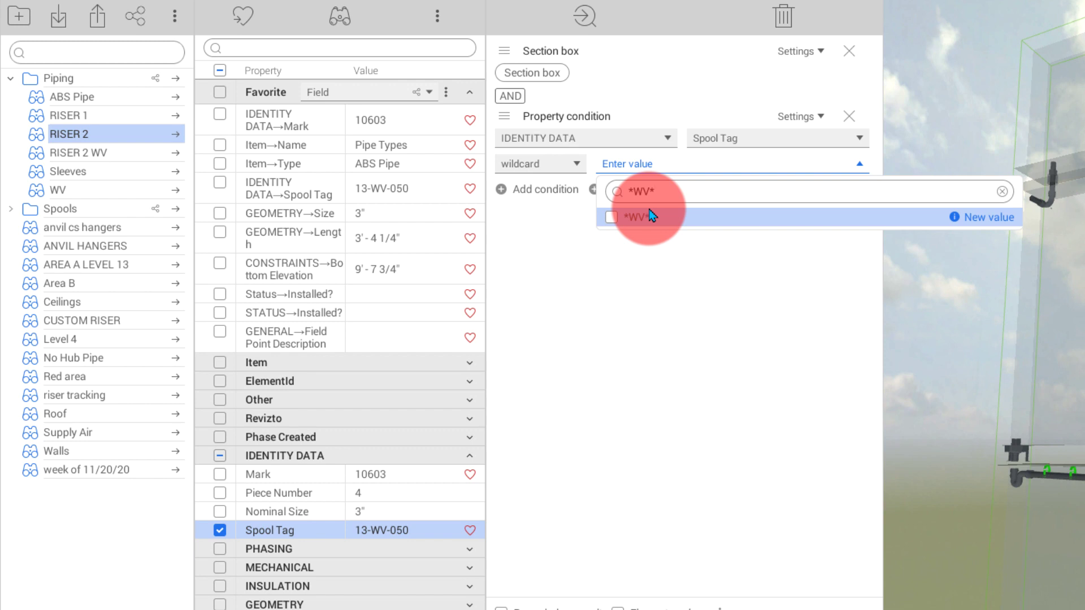
pyautogui.click(611, 217)
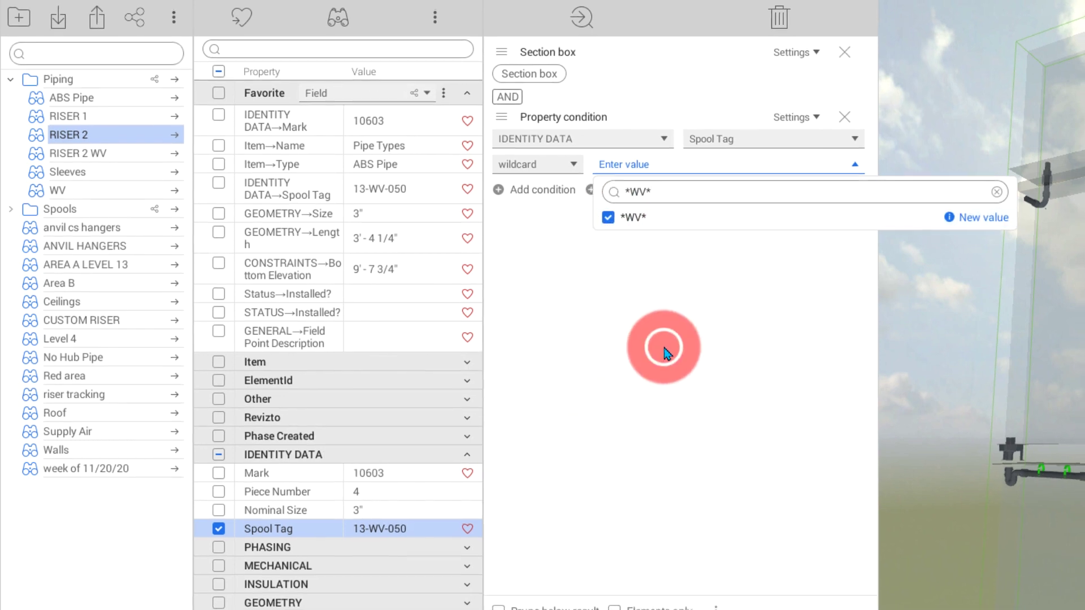
pyautogui.click(645, 362)
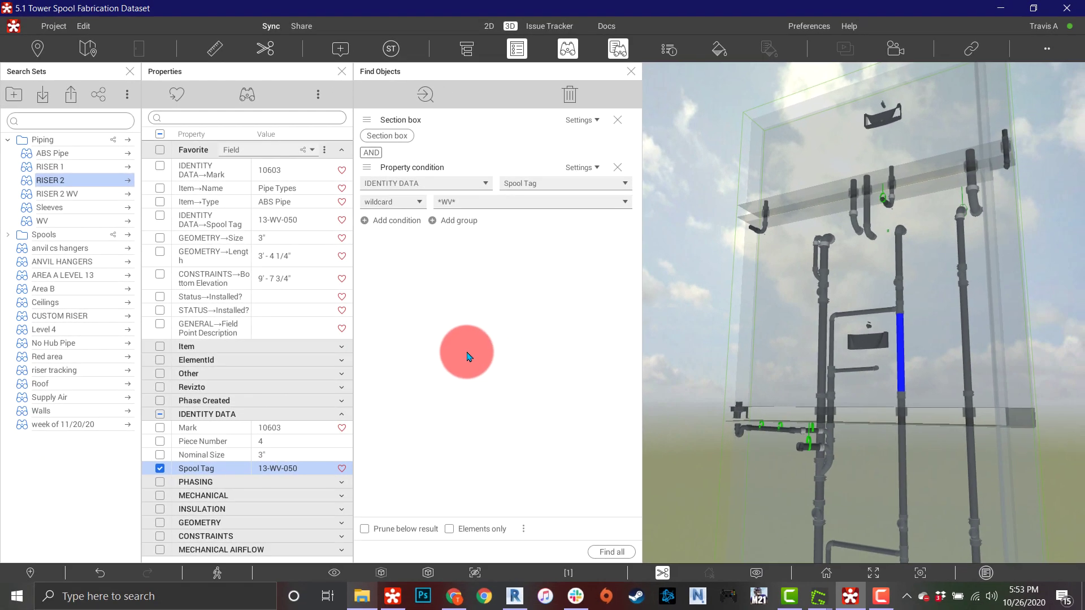
# Find all objects inside the section box whose Spool Tag matches *WV* and inspect the selected riser piping.
pyautogui.click(619, 546)
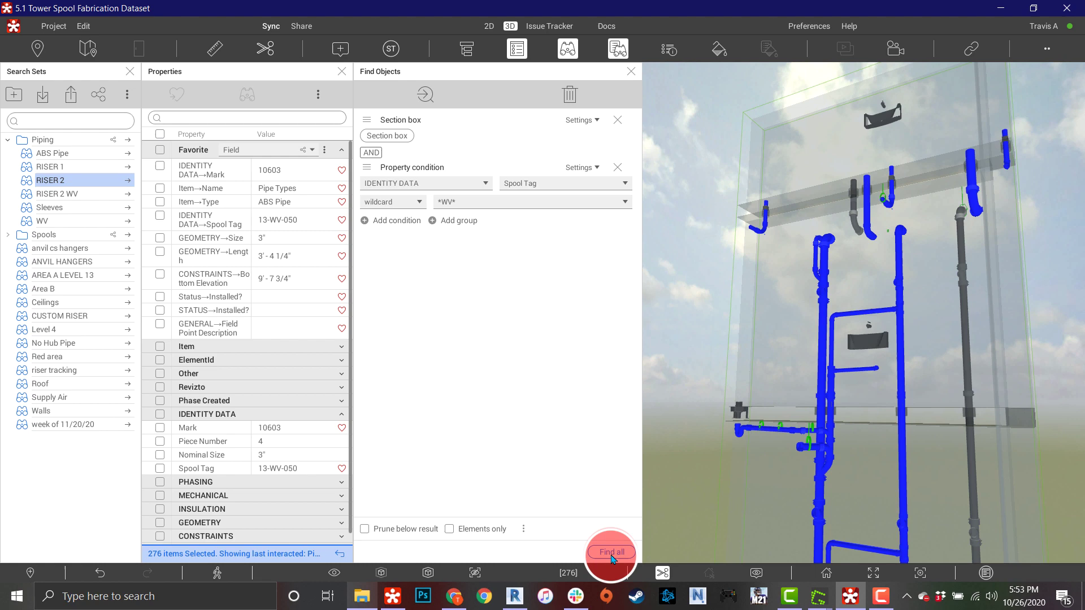
pyautogui.moveTo(921, 286); pyautogui.dragTo(910, 310)
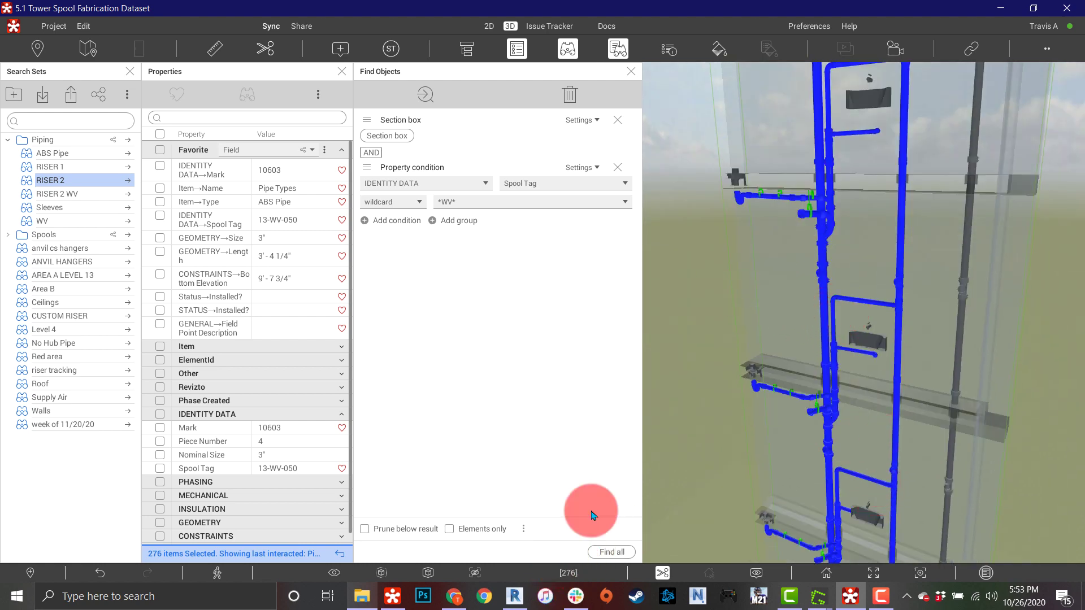
pyautogui.click(632, 71)
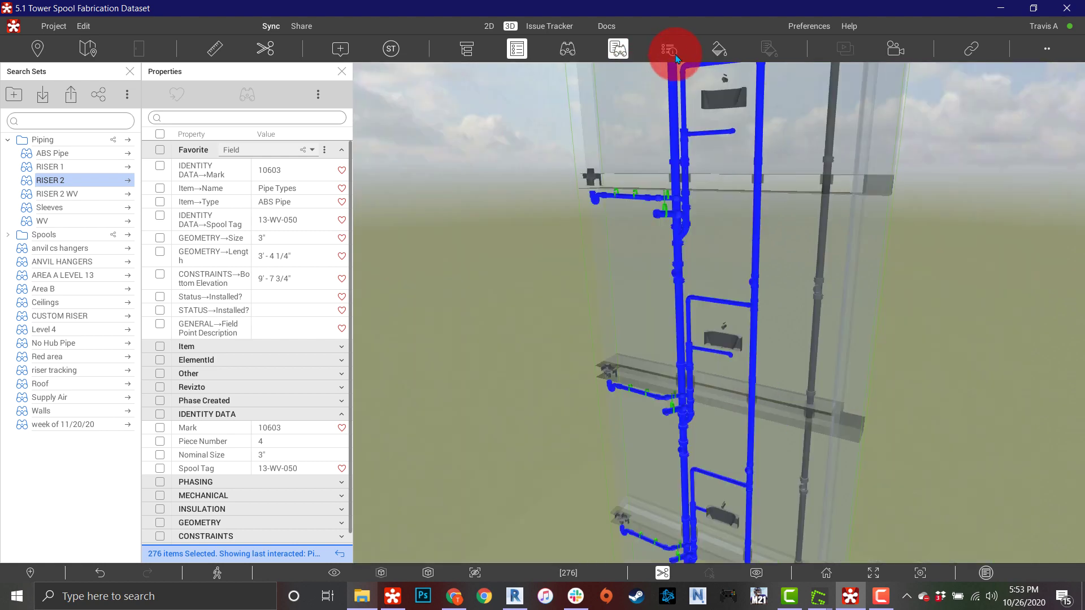
# List the found riser objects in the Selection Inspector and export them as exported_17-53-50.csv to the Downloads folder.
pyautogui.click(671, 50)
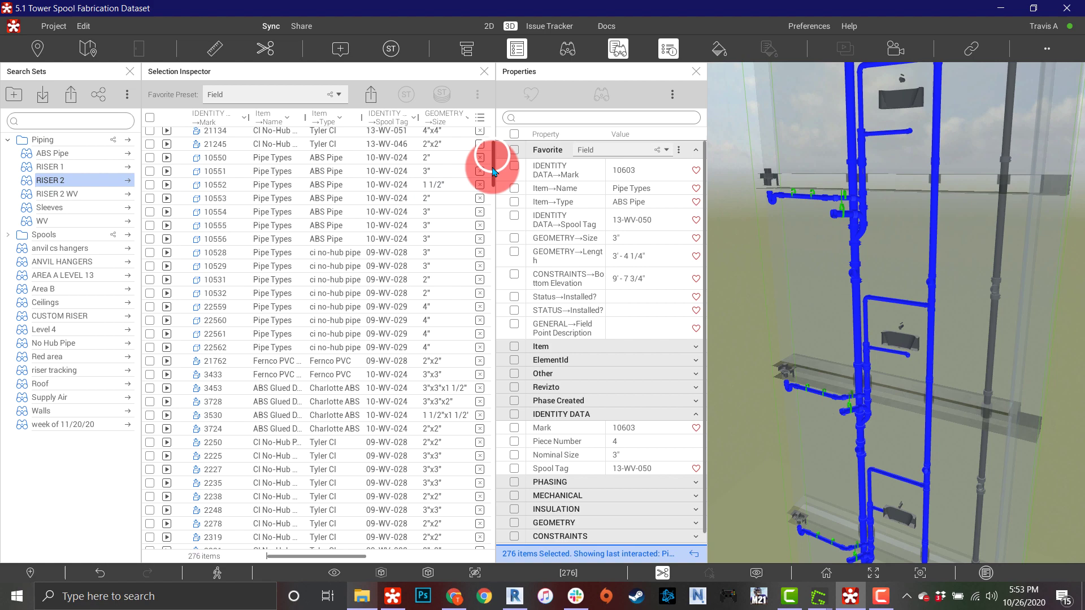
pyautogui.moveTo(493, 170); pyautogui.dragTo(489, 120)
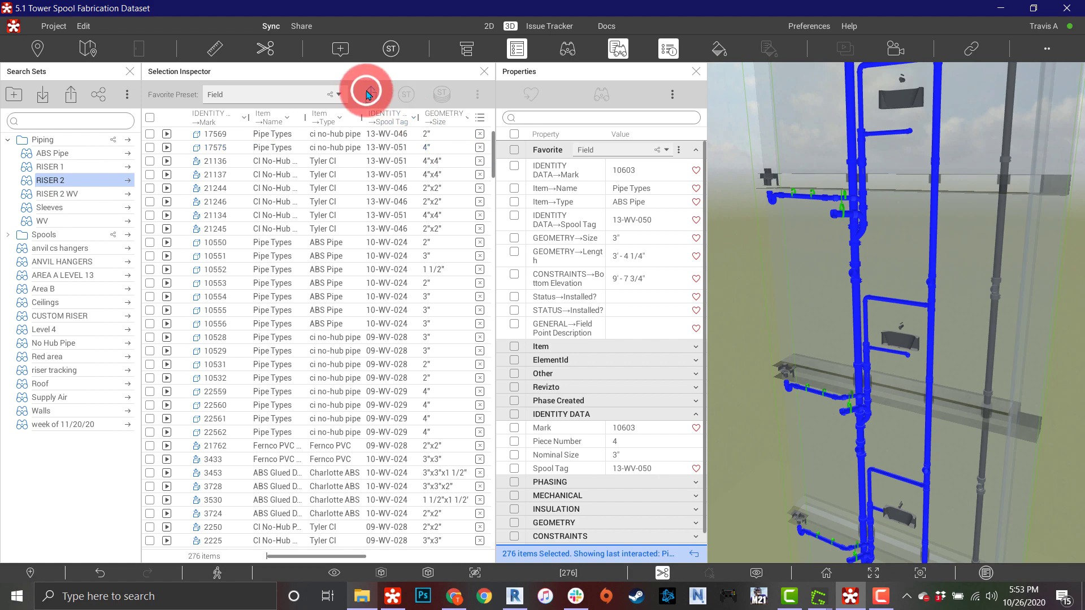
pyautogui.click(367, 94)
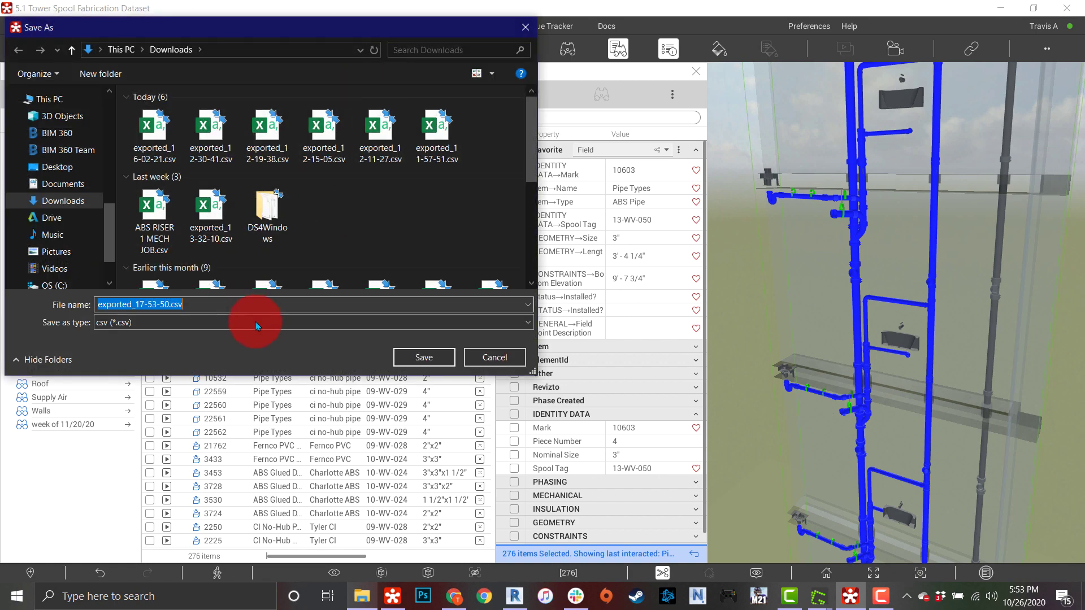
pyautogui.click(423, 358)
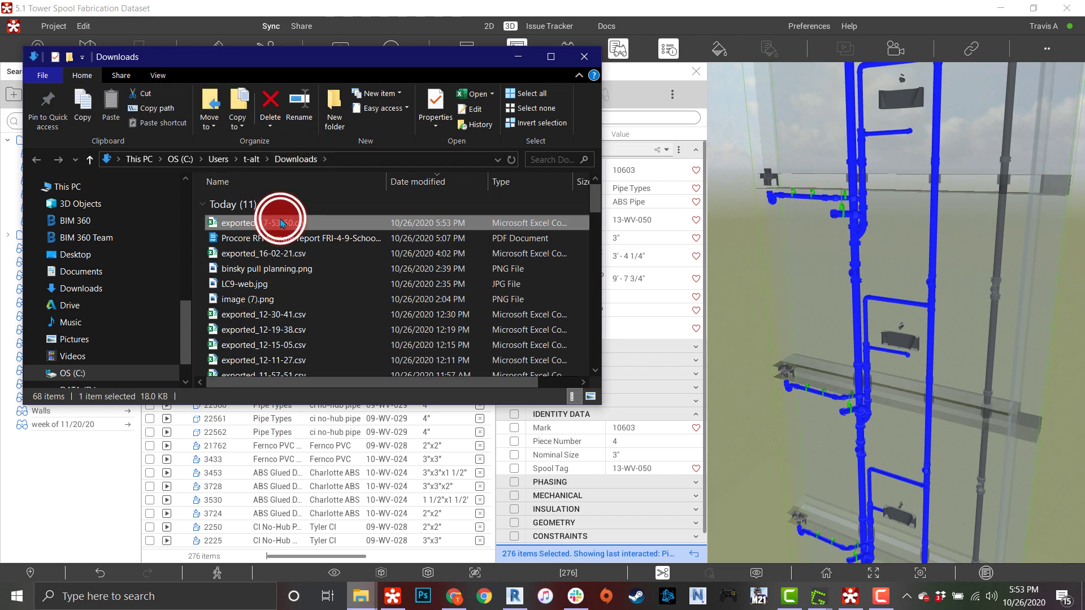
# Open exported_17-53-50.csv in Excel, review its exported property rows, and return to the model in Revizto.
pyautogui.doubleClick(281, 223)
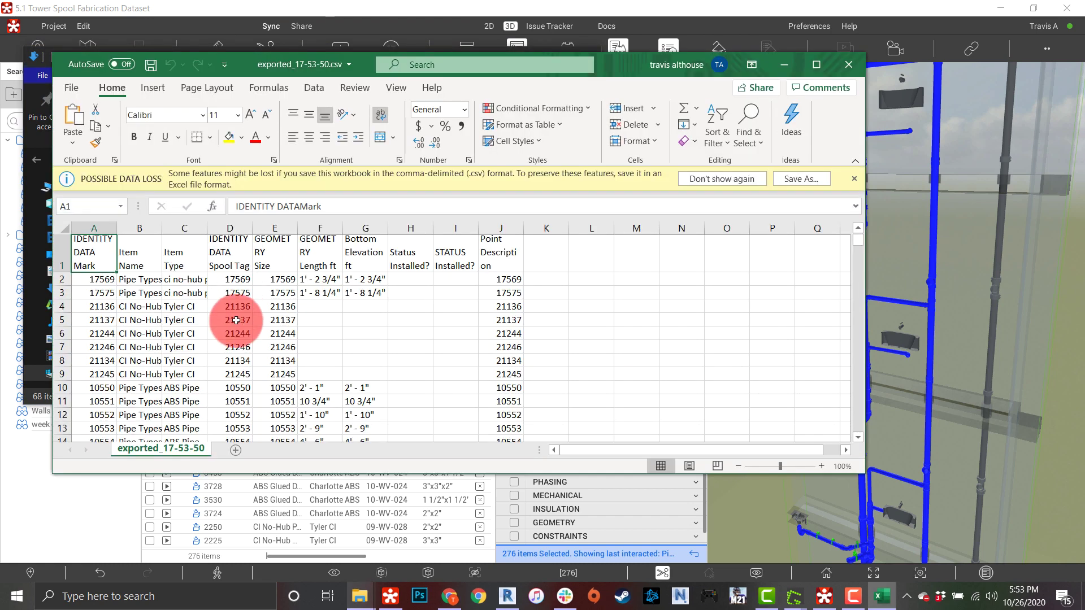
pyautogui.scroll(-18, 236, 320)
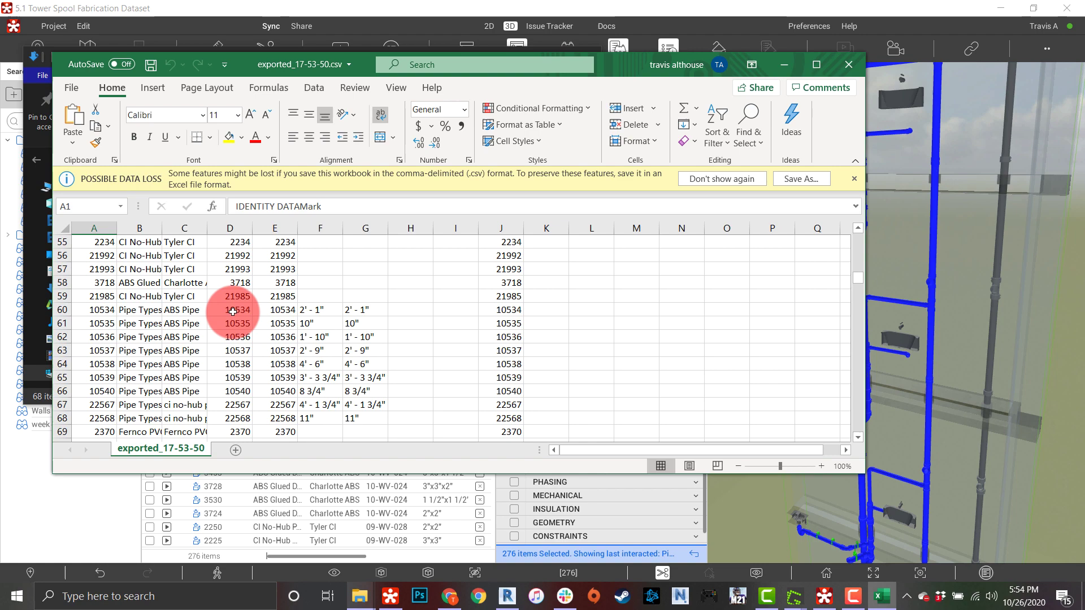
pyautogui.scroll(-17, 233, 311)
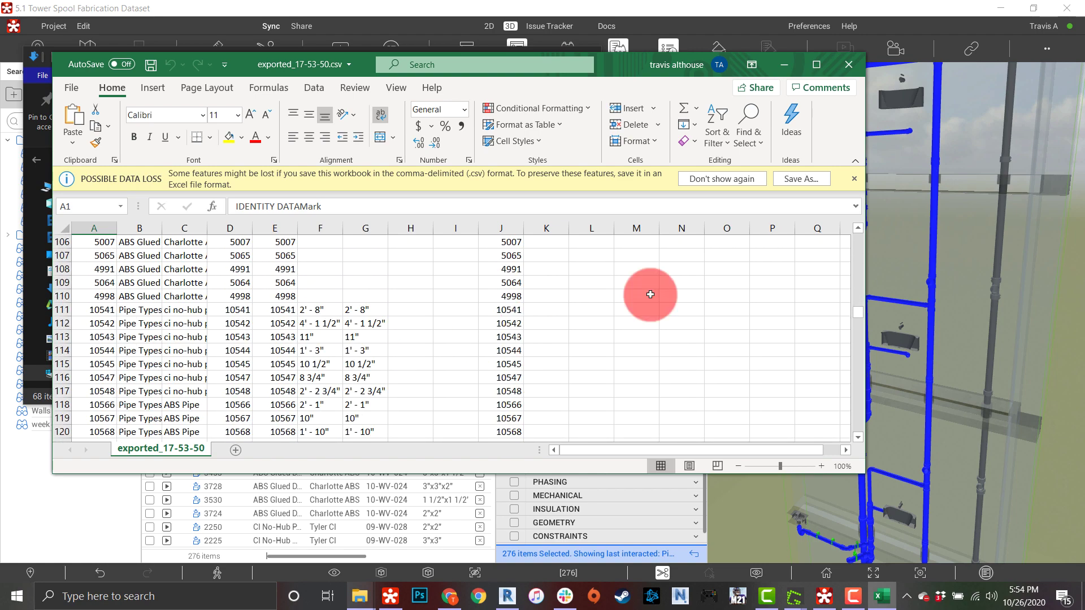
pyautogui.click(849, 64)
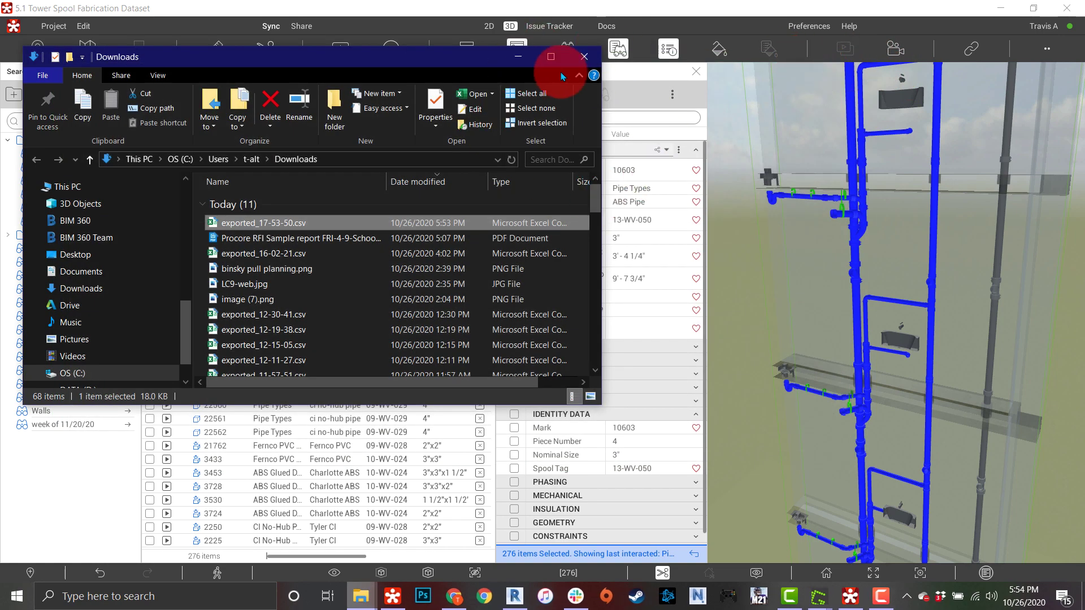
pyautogui.click(654, 75)
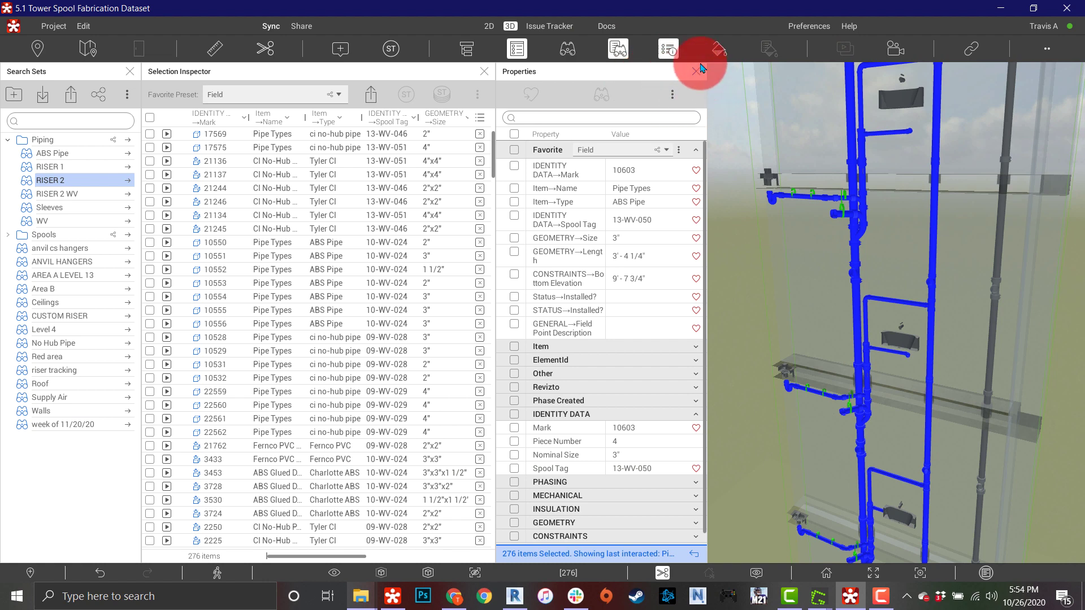
# Add the custom property Installed? in the Status category with the value No to all selected riser objects.
pyautogui.click(485, 73)
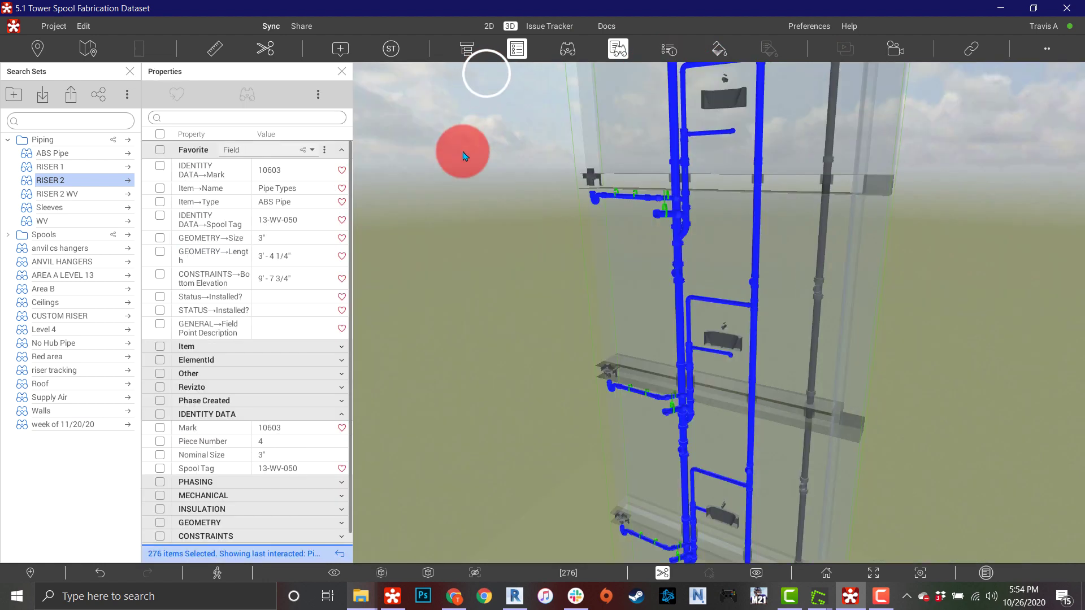
pyautogui.click(331, 558)
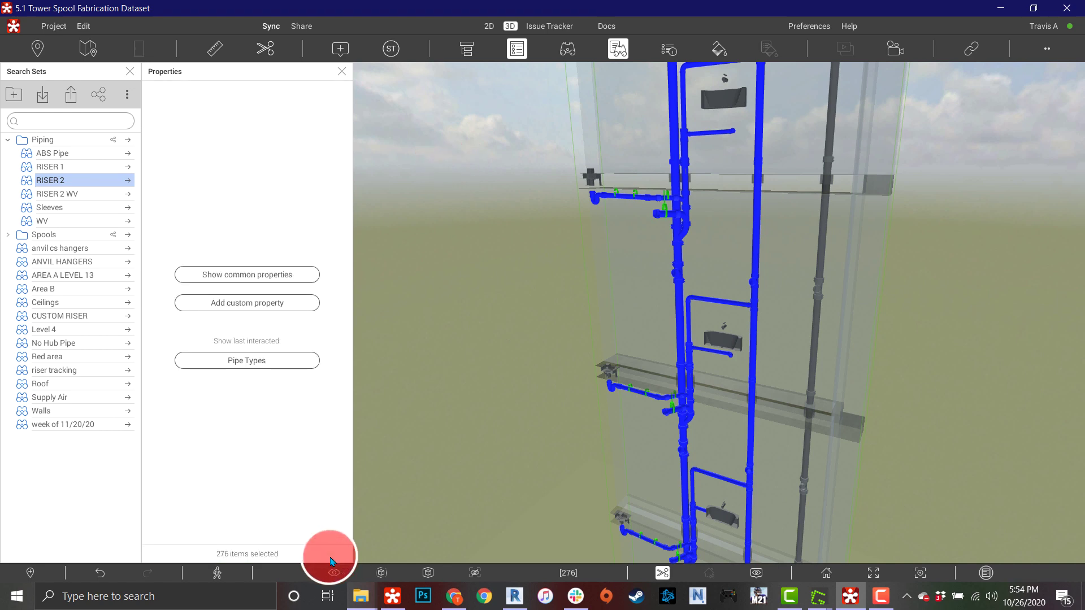
pyautogui.click(271, 304)
pyautogui.click(634, 204)
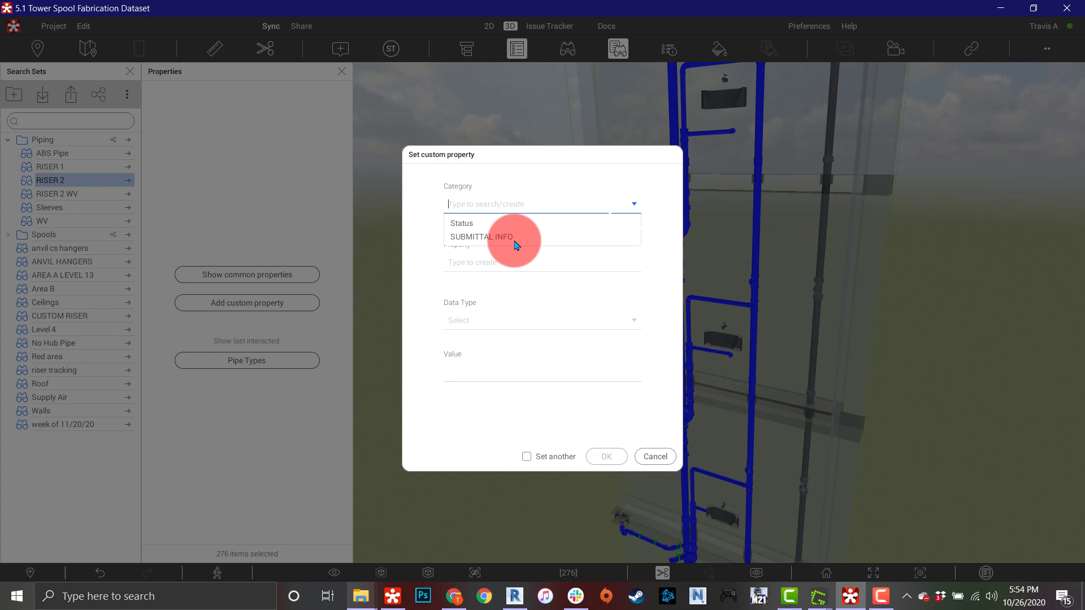
pyautogui.click(516, 218)
pyautogui.click(524, 253)
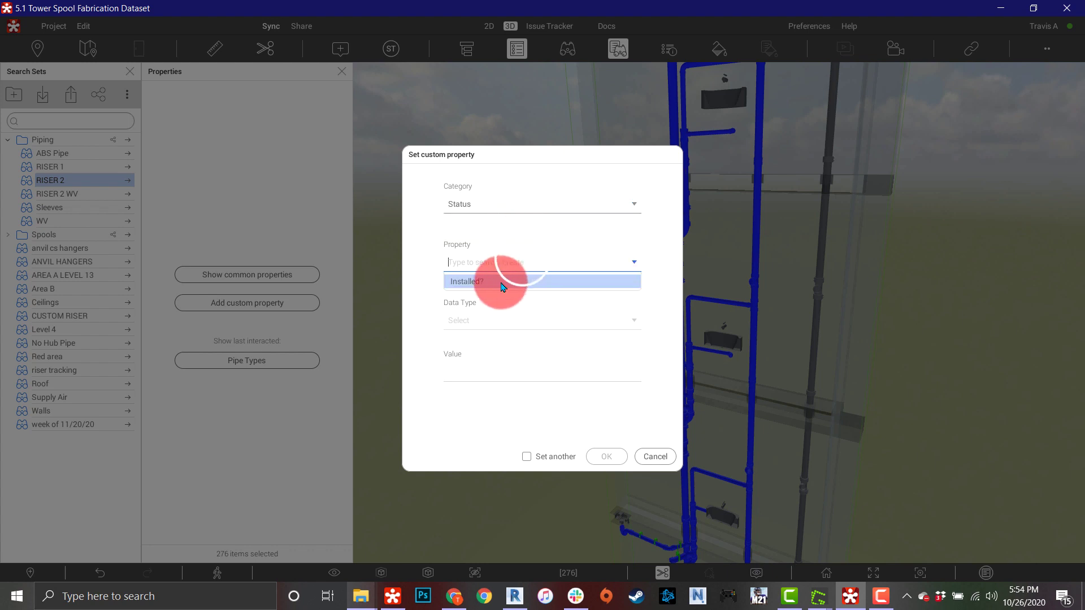
pyautogui.click(498, 280)
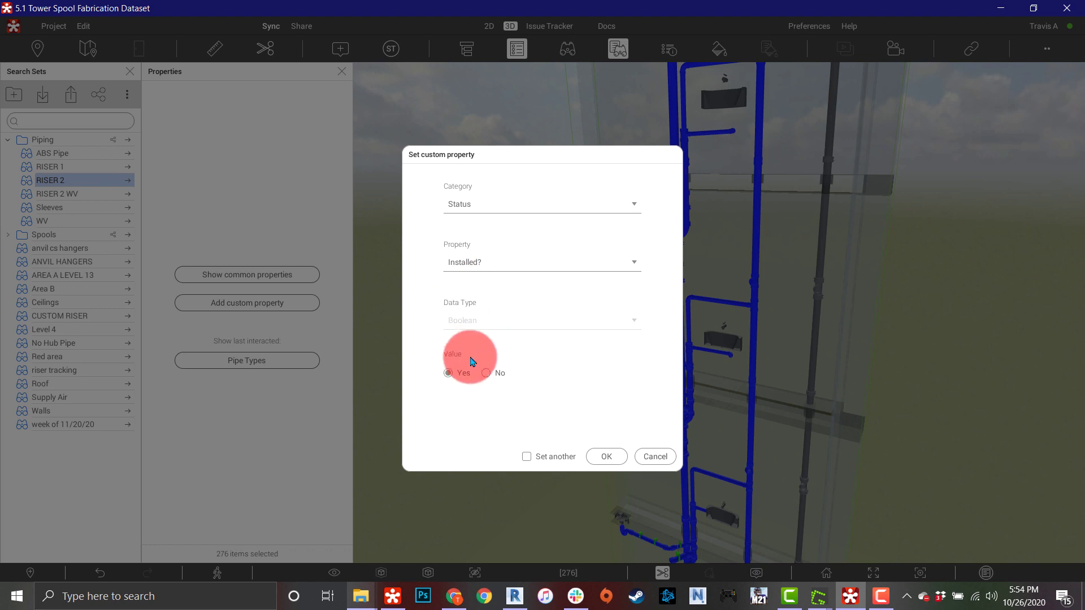
pyautogui.click(485, 374)
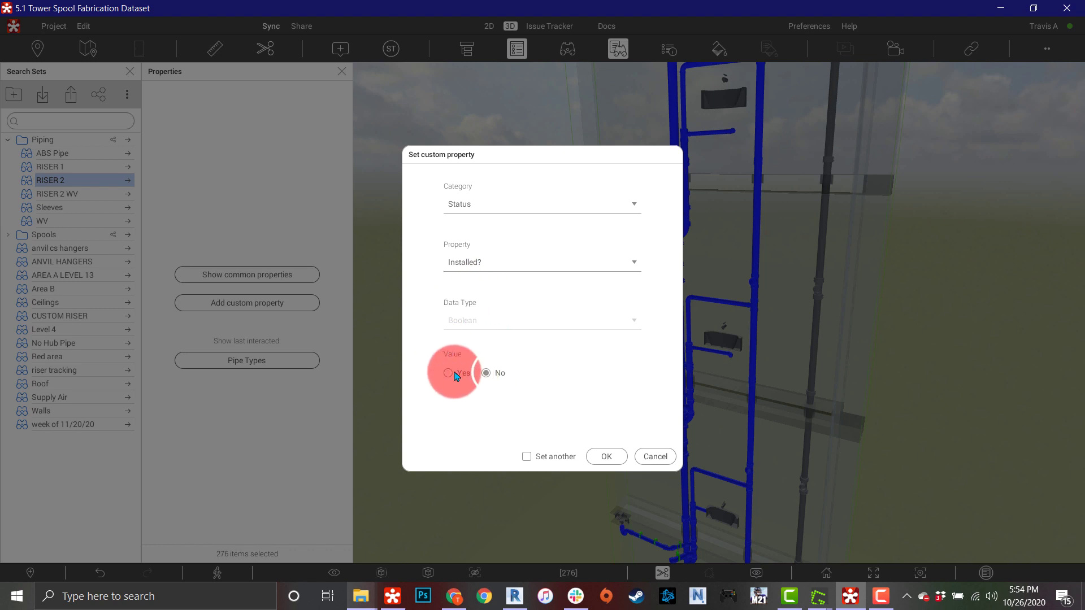
pyautogui.click(485, 375)
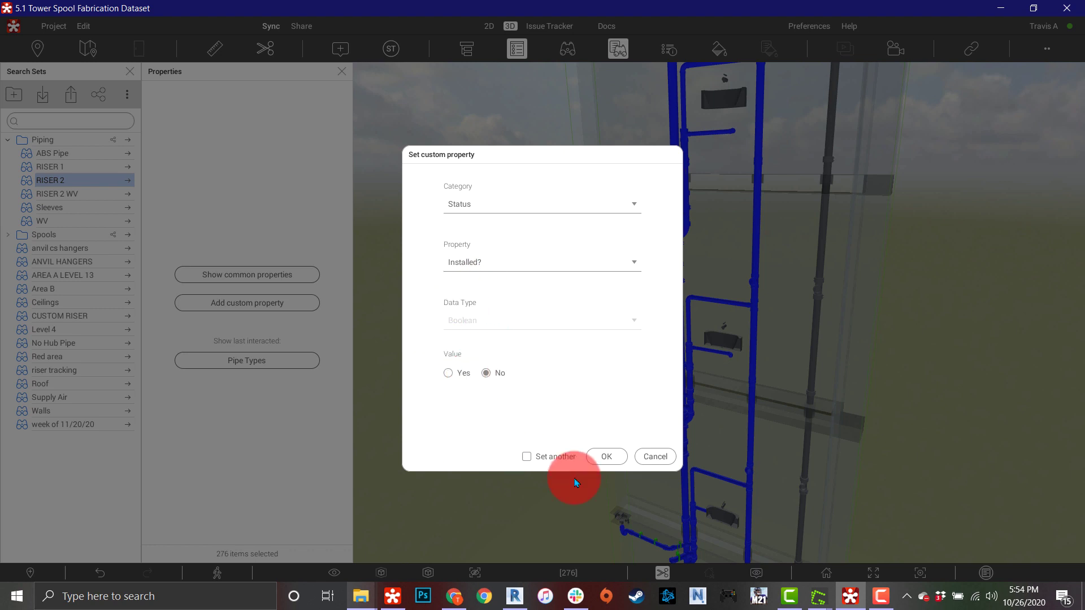
pyautogui.click(607, 458)
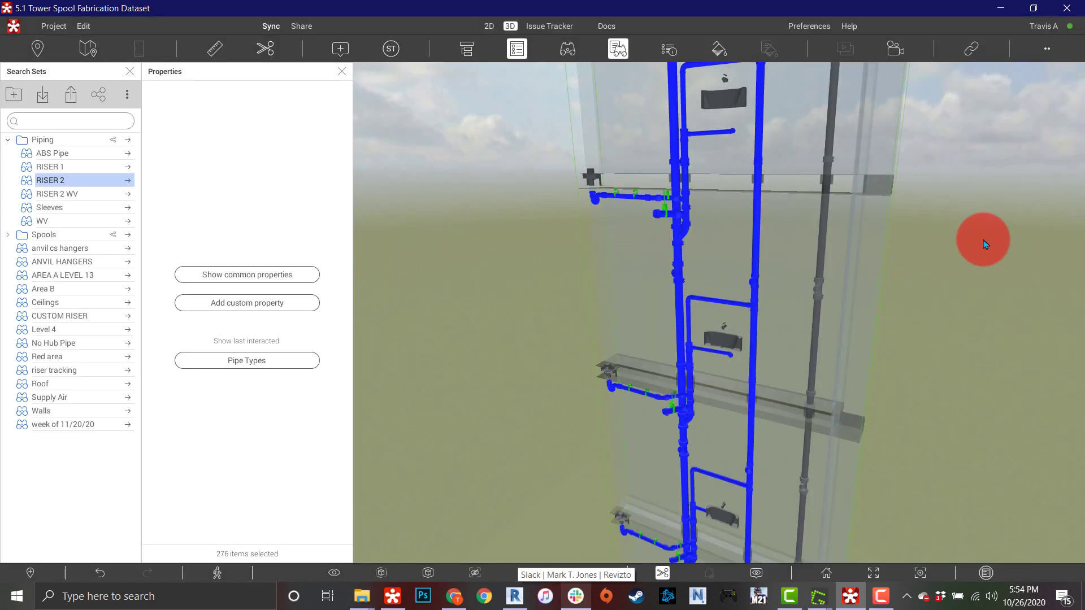
# Clear the selection and apply the Appearance Profiler with a green color for the Status Installed? = Yes rule.
pyautogui.moveTo(809, 280); pyautogui.dragTo(783, 394)
pyautogui.scroll(2, 797, 315)
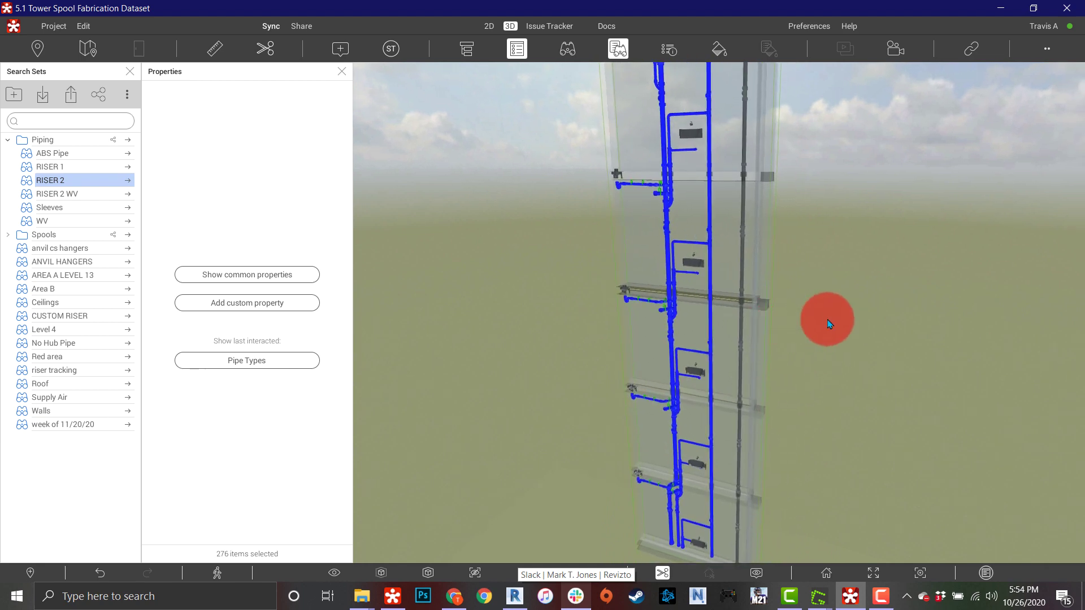
pyautogui.click(827, 319)
pyautogui.moveTo(702, 341); pyautogui.dragTo(733, 83)
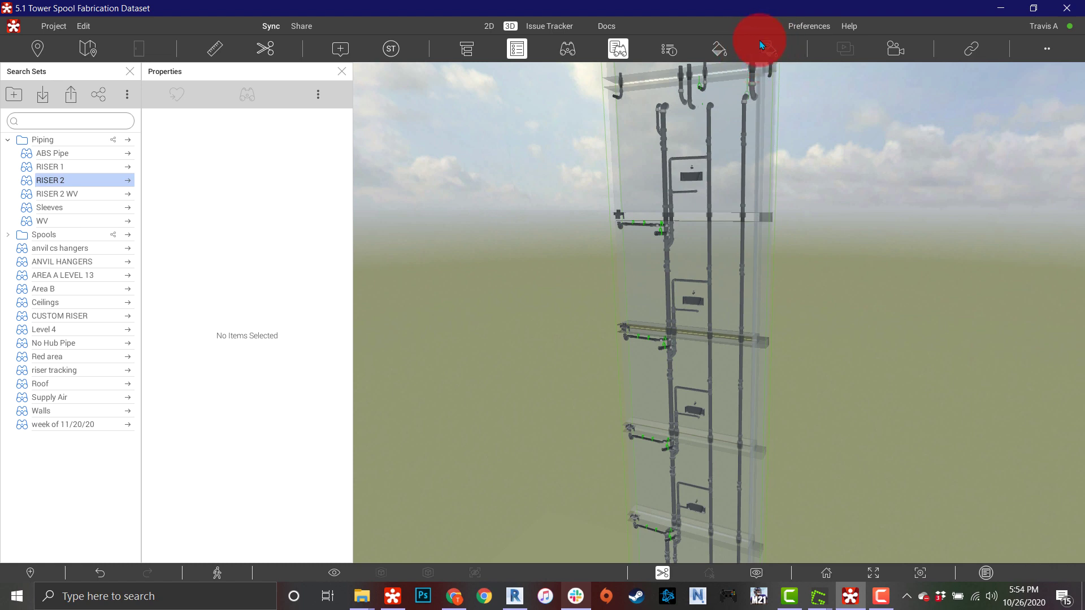
pyautogui.click(719, 49)
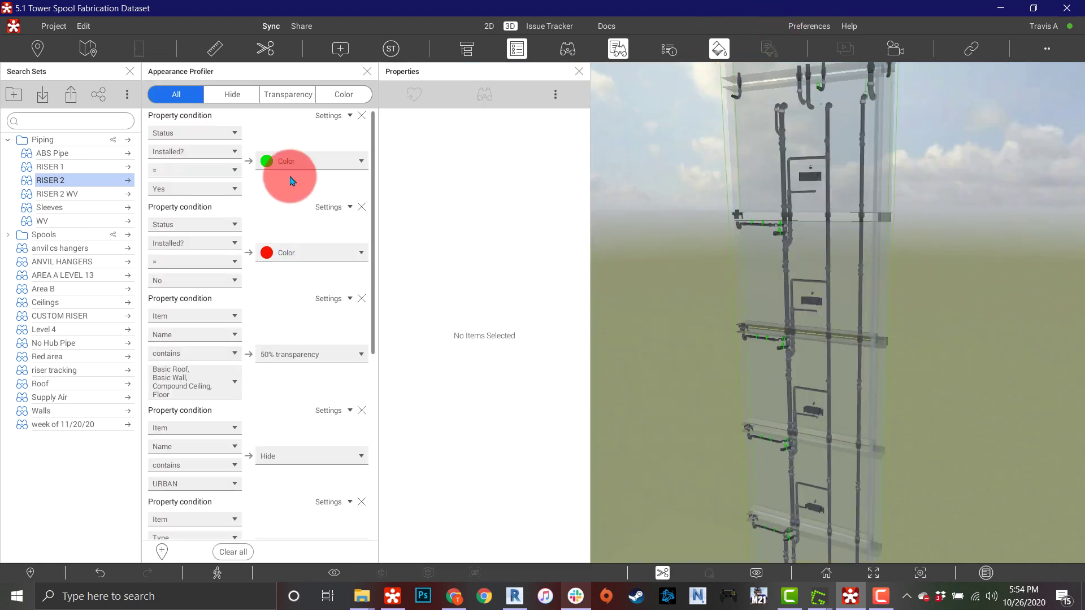
pyautogui.click(311, 163)
pyautogui.click(286, 253)
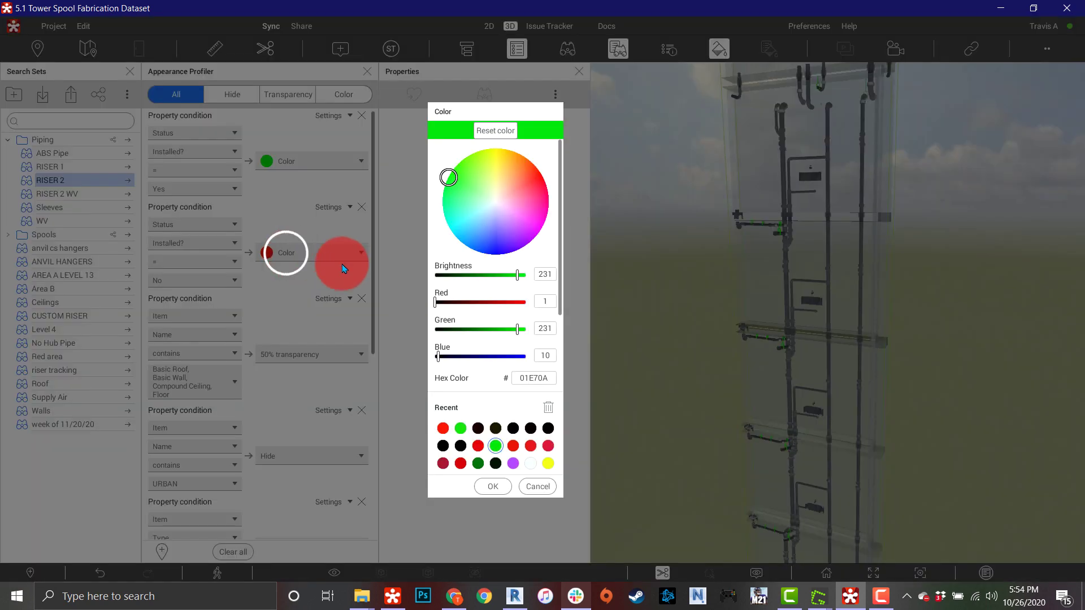
pyautogui.click(491, 486)
pyautogui.click(308, 554)
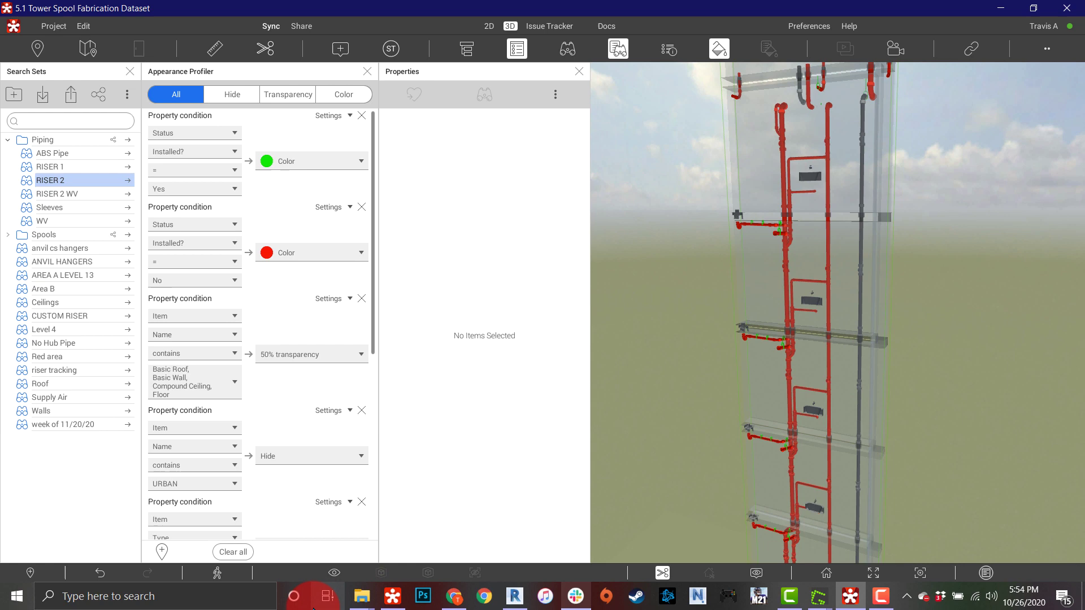
# Select the two vertical pipes beside the fixture at the riser's base together with their bottom no-hub couplings.
pyautogui.moveTo(673, 428); pyautogui.dragTo(723, 240)
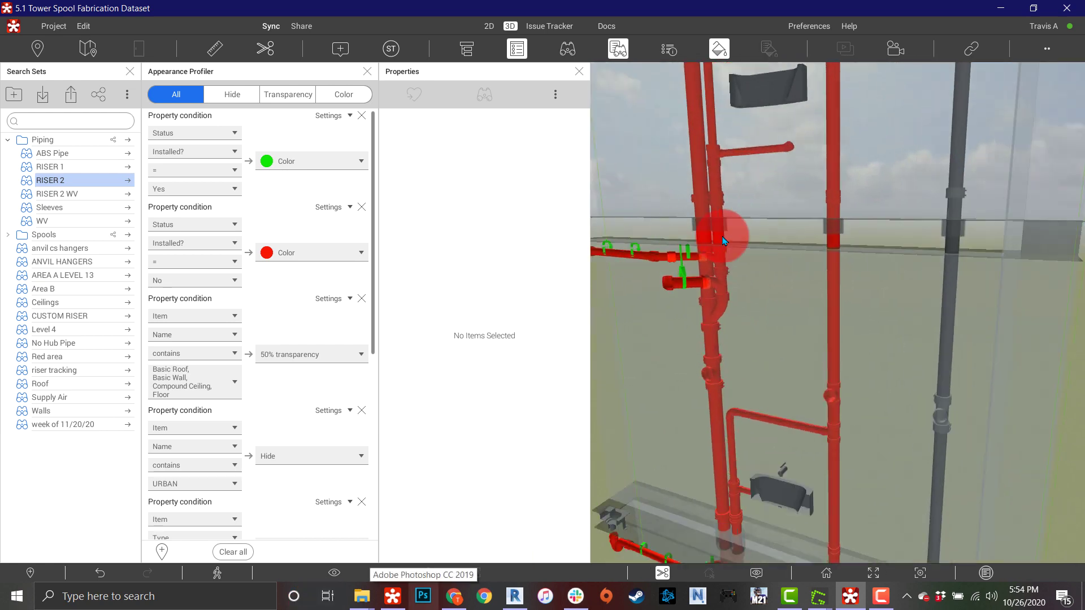
pyautogui.moveTo(766, 165); pyautogui.dragTo(798, 360)
pyautogui.click(780, 364)
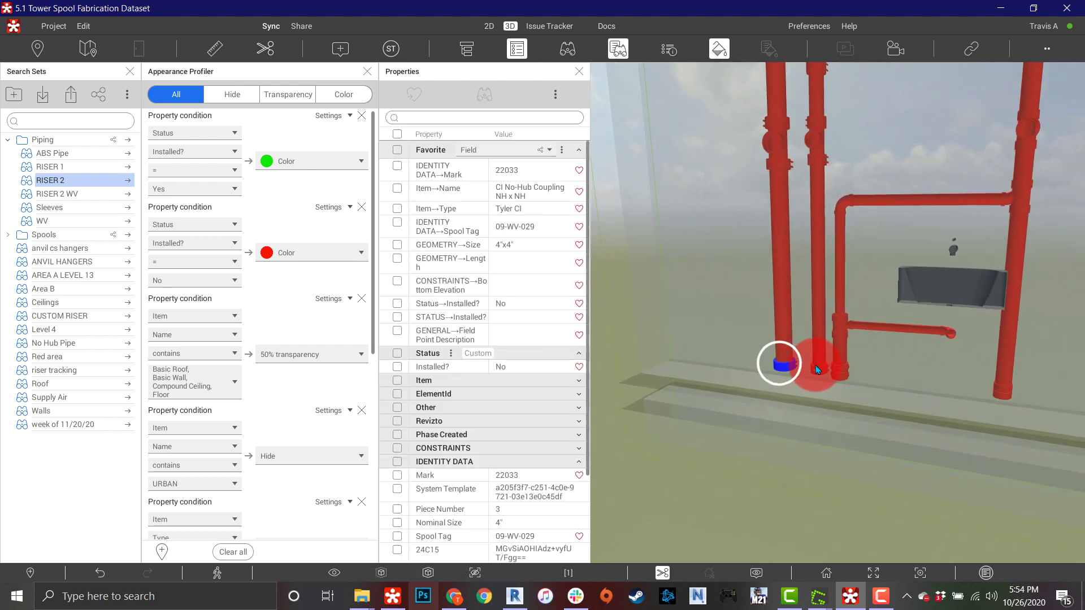
pyautogui.keyDown('ctrl'); pyautogui.click(817, 368); pyautogui.keyUp('ctrl')
pyautogui.keyDown('ctrl'); pyautogui.click(819, 343); pyautogui.keyUp('ctrl')
pyautogui.keyDown('ctrl'); pyautogui.click(782, 358); pyautogui.keyUp('ctrl')
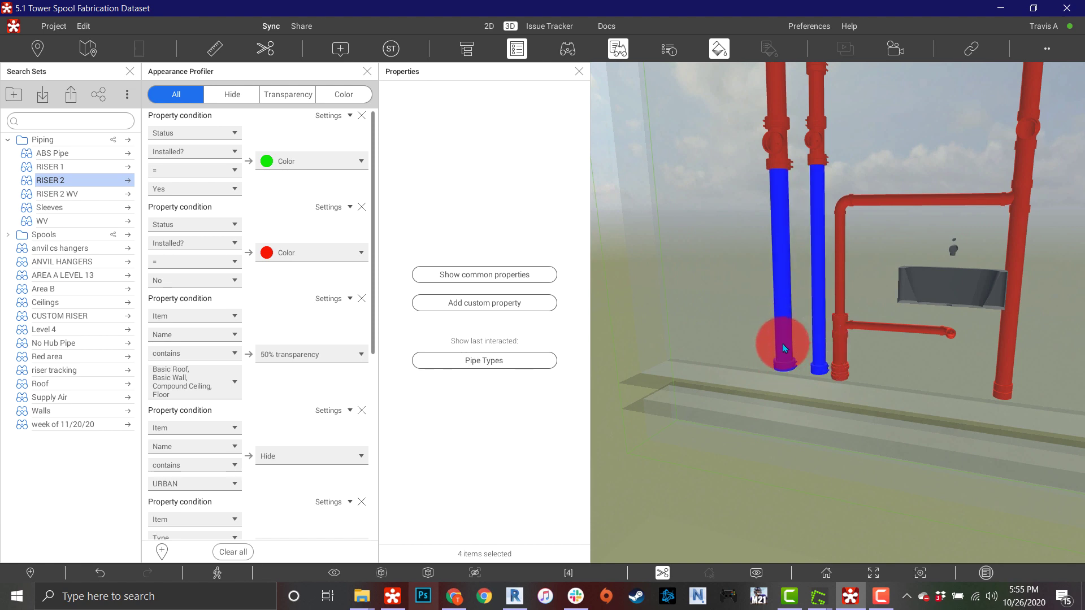
# Change the common Status property Installed? of the selected pipes and couplings to Yes.
pyautogui.click(511, 274)
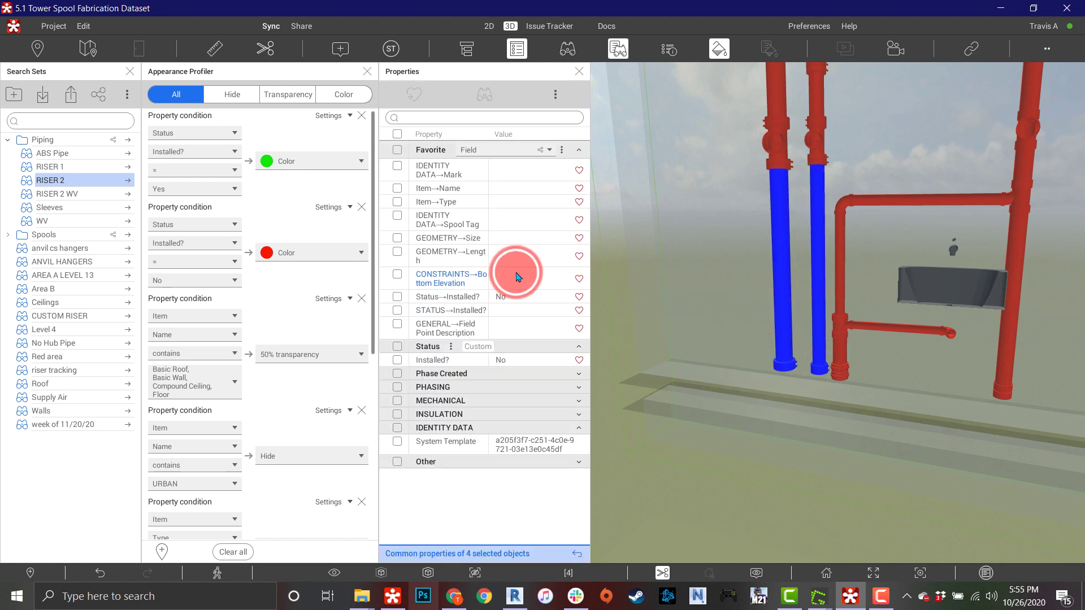
pyautogui.rightClick(516, 364)
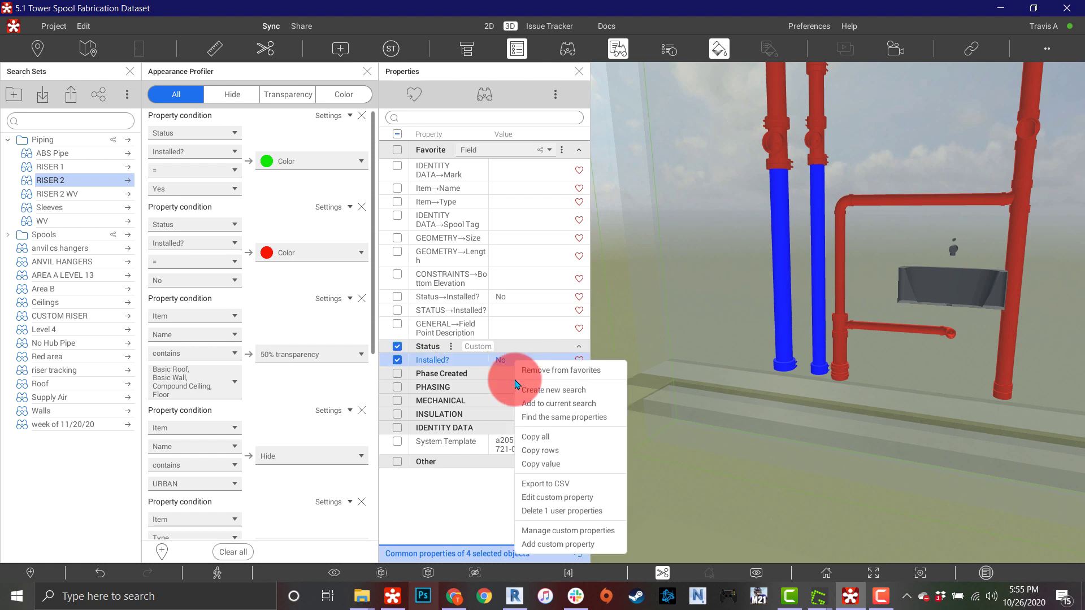
pyautogui.click(561, 501)
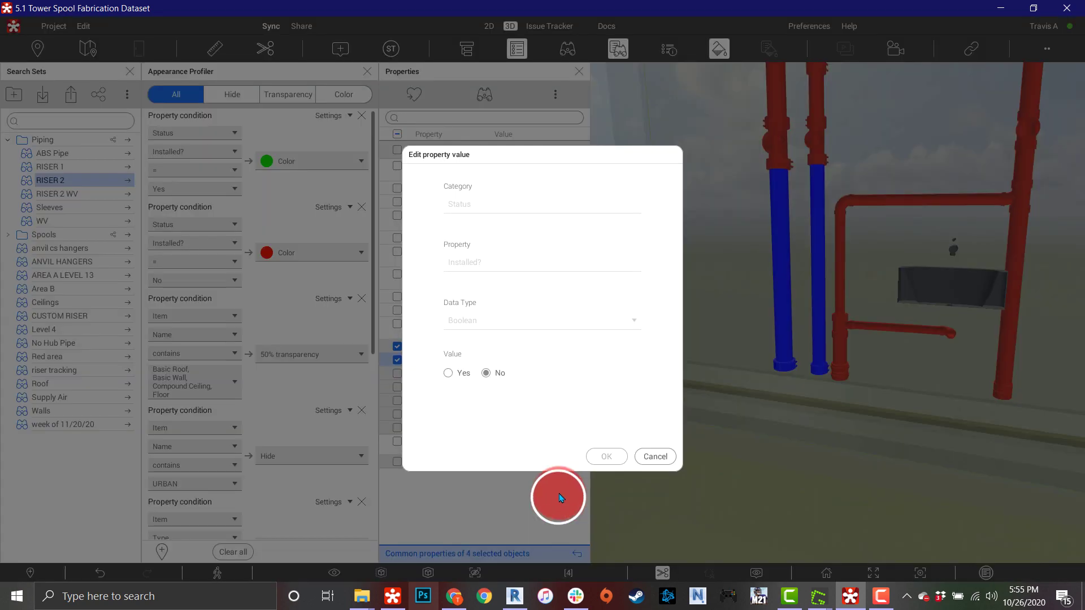
pyautogui.click(448, 373)
pyautogui.click(613, 493)
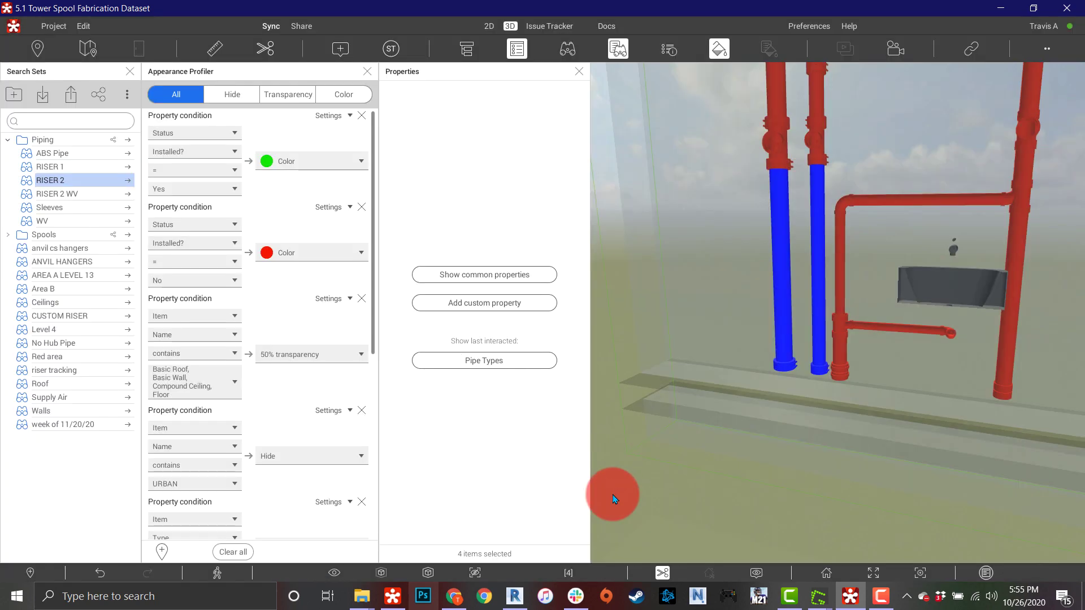
# Deselect the pipes, pick a green color for the Installed? = Yes rule again, and reapply the appearance profile.
pyautogui.click(660, 463)
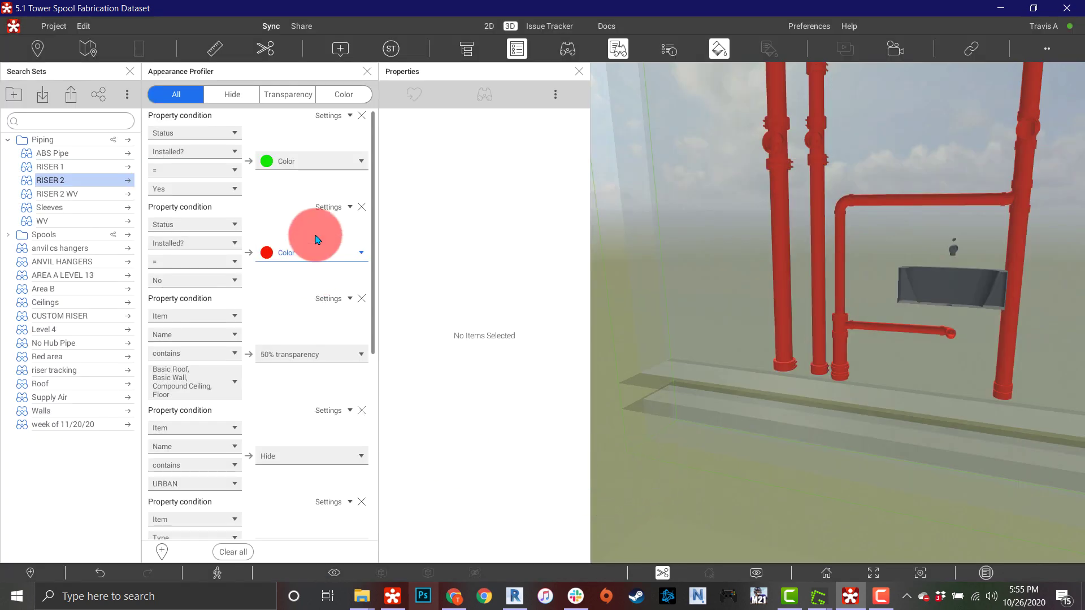
pyautogui.click(315, 163)
pyautogui.click(298, 258)
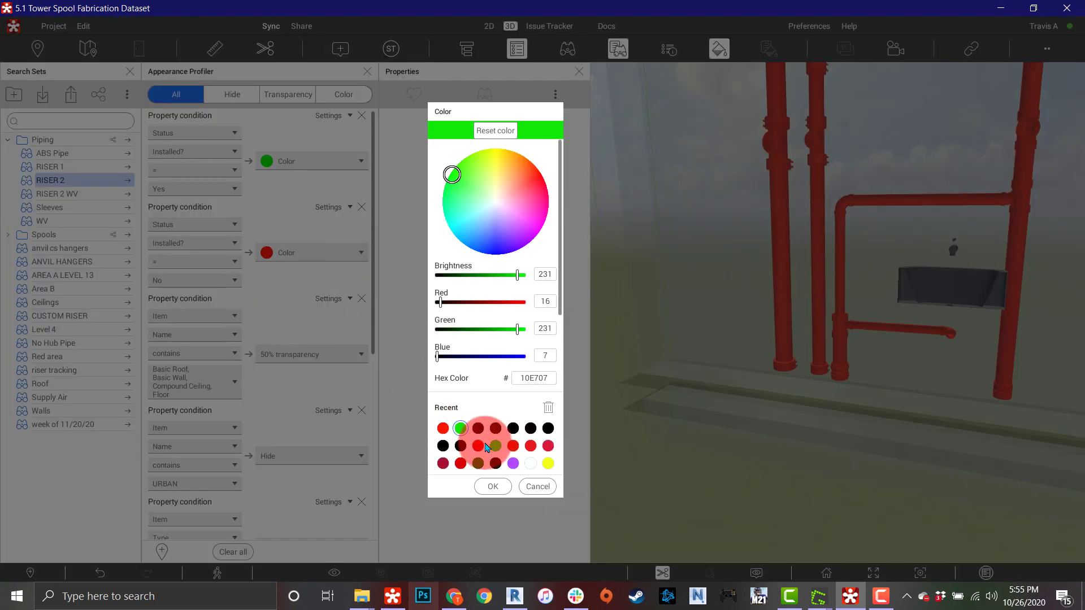
pyautogui.click(494, 486)
pyautogui.click(313, 548)
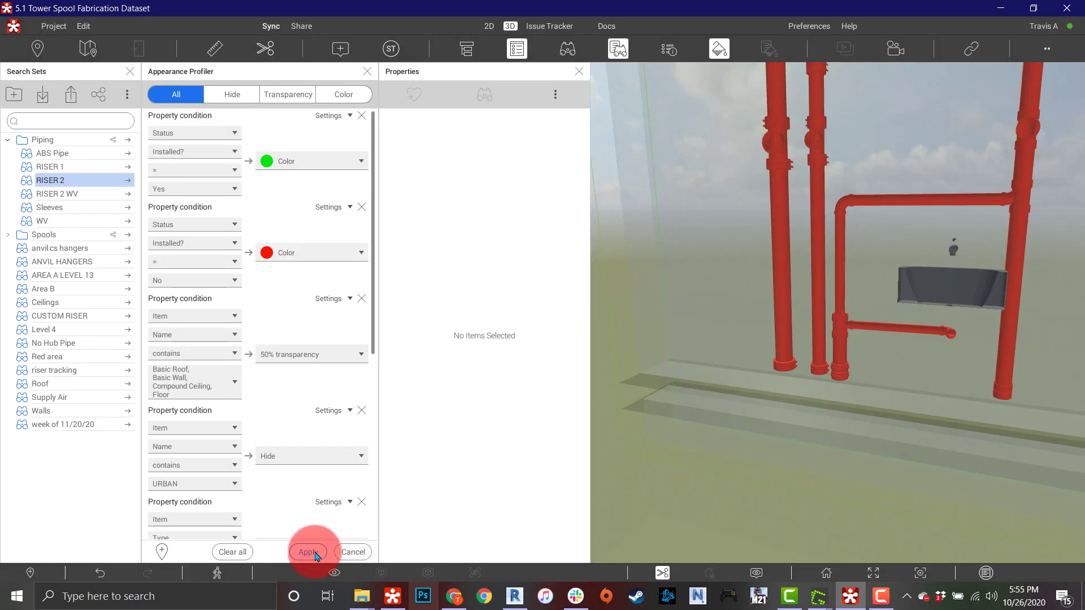
# Select the vertical pipe above the taller green pipe together with its lower fitting, its top bend, and the horizontal branch pipe.
pyautogui.click(755, 501)
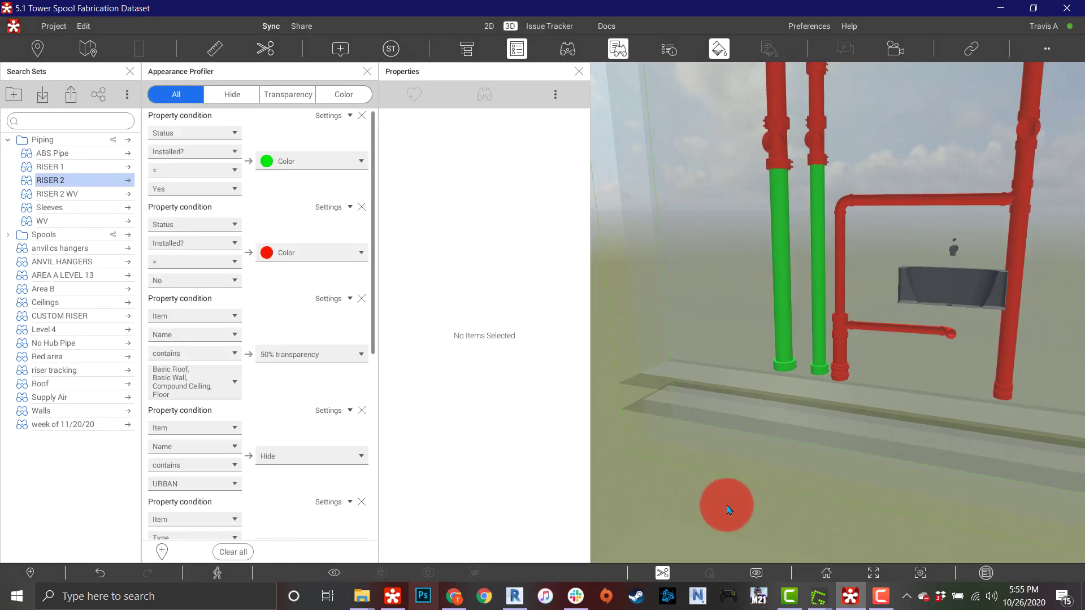
pyautogui.moveTo(727, 506); pyautogui.dragTo(722, 509)
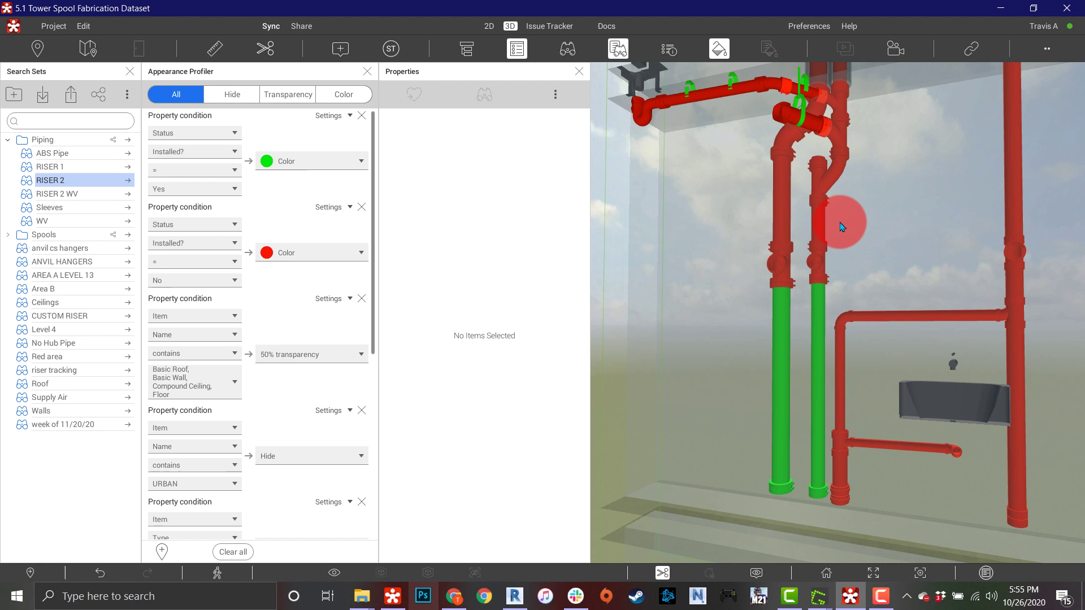
pyautogui.click(783, 272)
pyautogui.keyDown('ctrl'); pyautogui.click(781, 236); pyautogui.keyUp('ctrl')
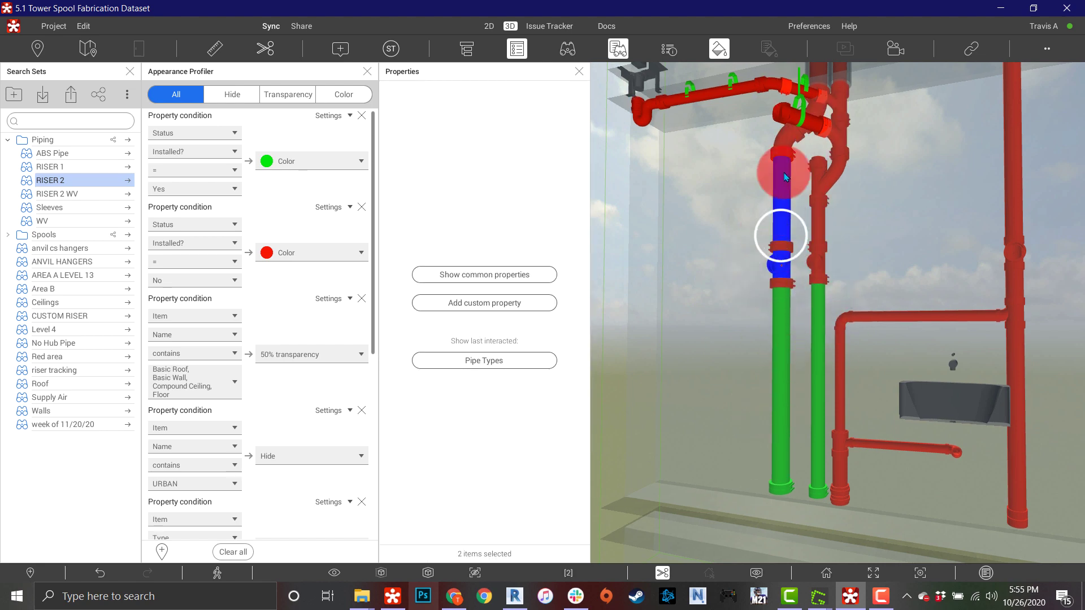
pyautogui.keyDown('ctrl'); pyautogui.click(785, 144); pyautogui.keyUp('ctrl')
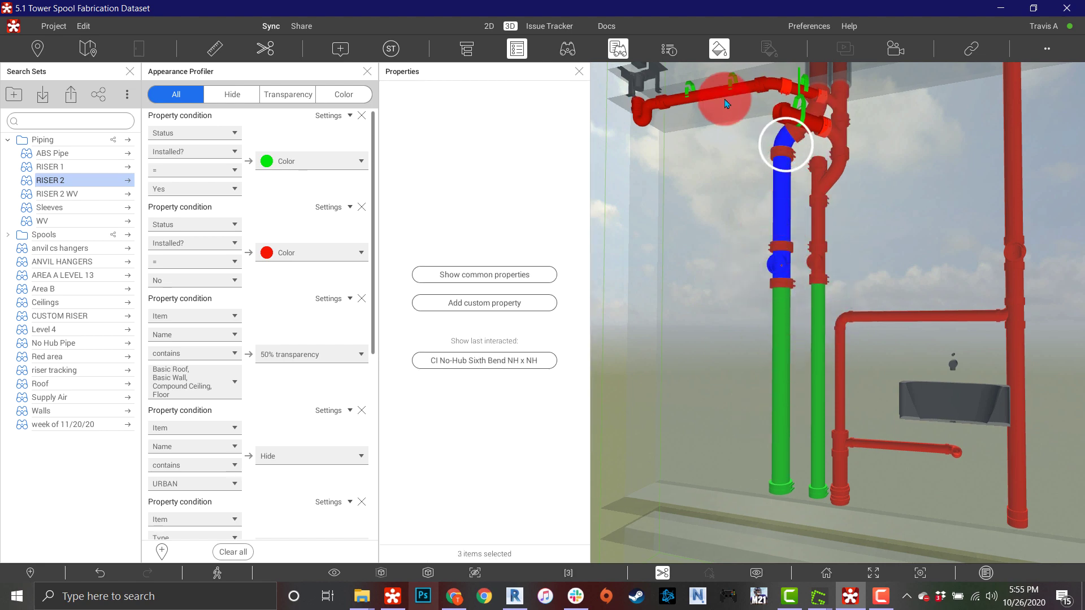
pyautogui.doubleClick(730, 185)
pyautogui.moveTo(778, 436); pyautogui.dragTo(789, 73)
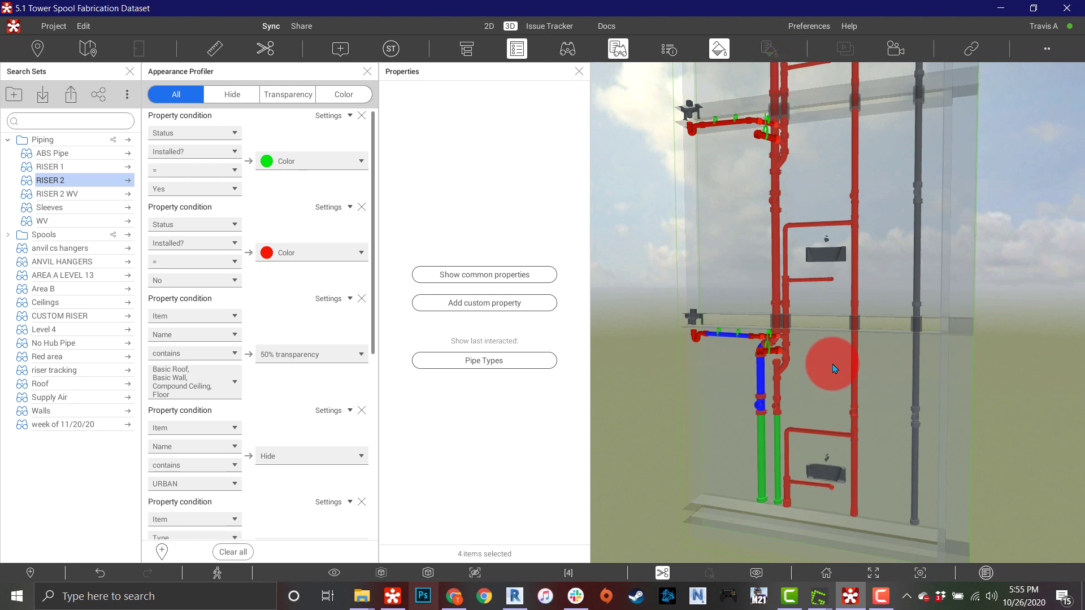
# Select the base coupling of the stack beside the fixtures, the lower branch's end fitting, and the stack's vertical pipe on the floor above.
pyautogui.moveTo(834, 369); pyautogui.dragTo(870, 510)
pyautogui.click(854, 505)
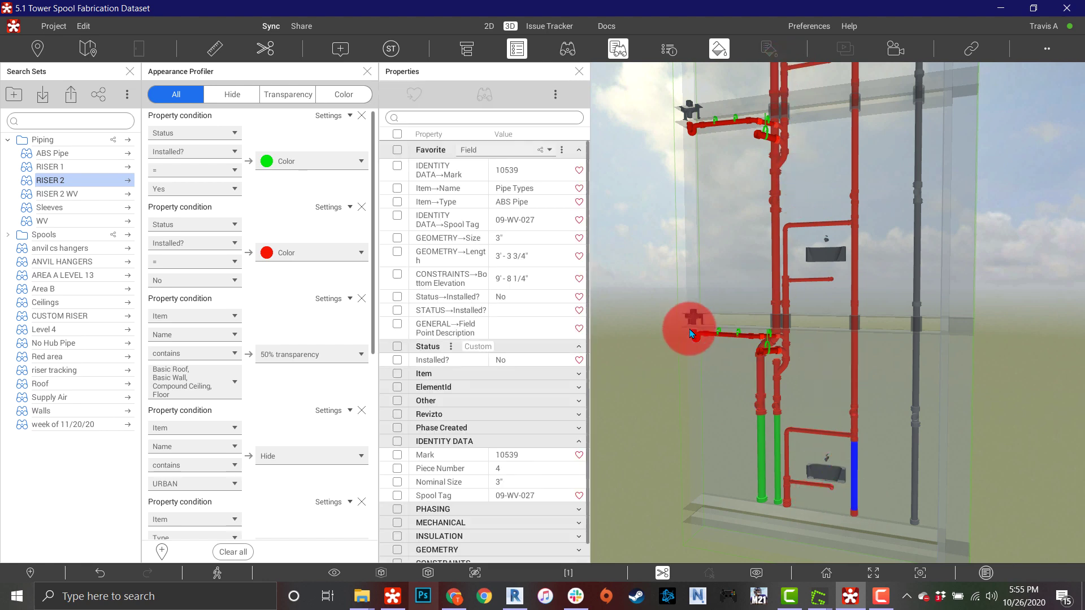
pyautogui.click(854, 514)
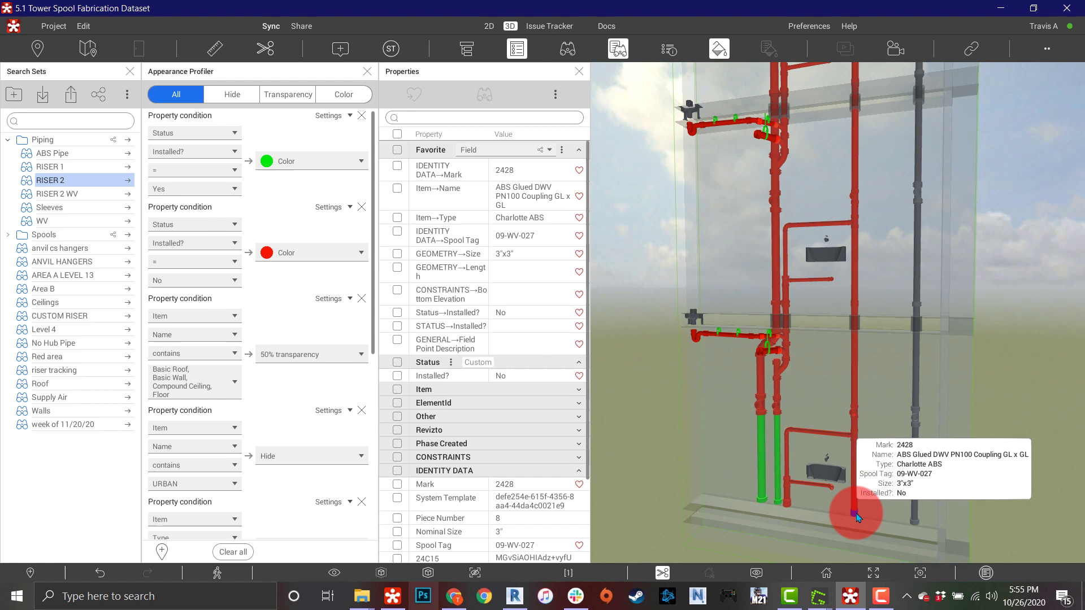
pyautogui.click(701, 343)
pyautogui.keyDown('ctrl'); pyautogui.click(699, 334); pyautogui.keyUp('ctrl')
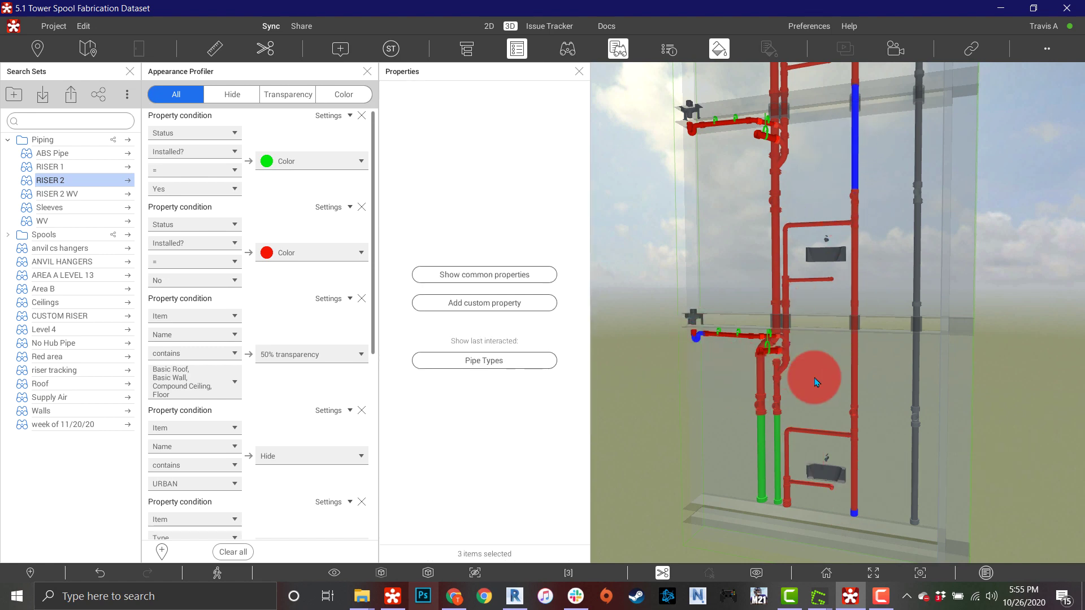
# Add an upper main riser pipe, the horizontal pipe over the upper fixture, a short stack pipe, and the upper branch pipe to the selection.
pyautogui.moveTo(814, 376); pyautogui.dragTo(800, 283)
pyautogui.click(777, 189)
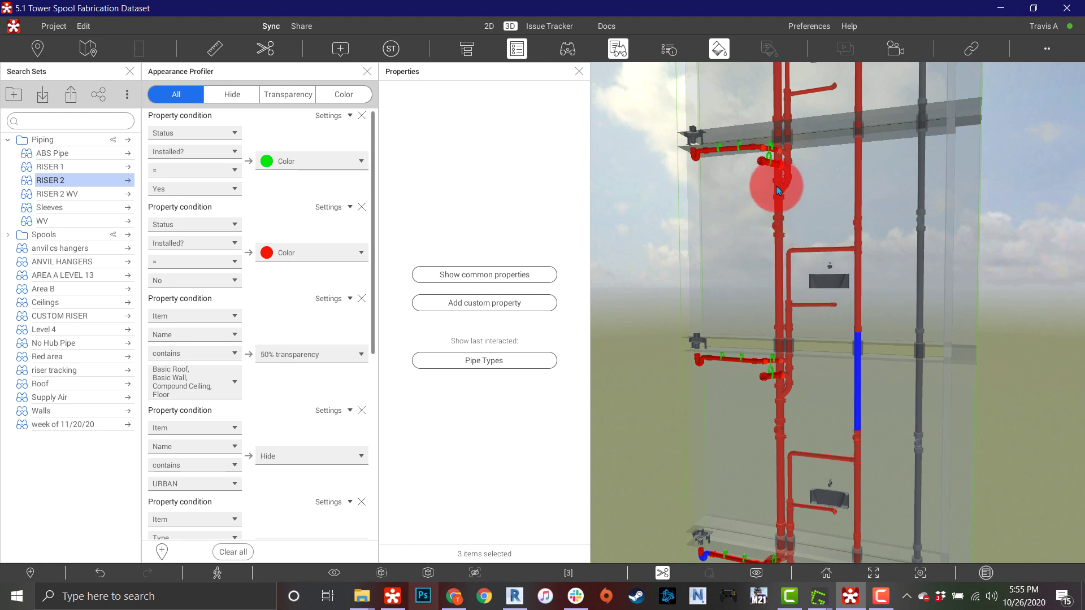
pyautogui.click(814, 252)
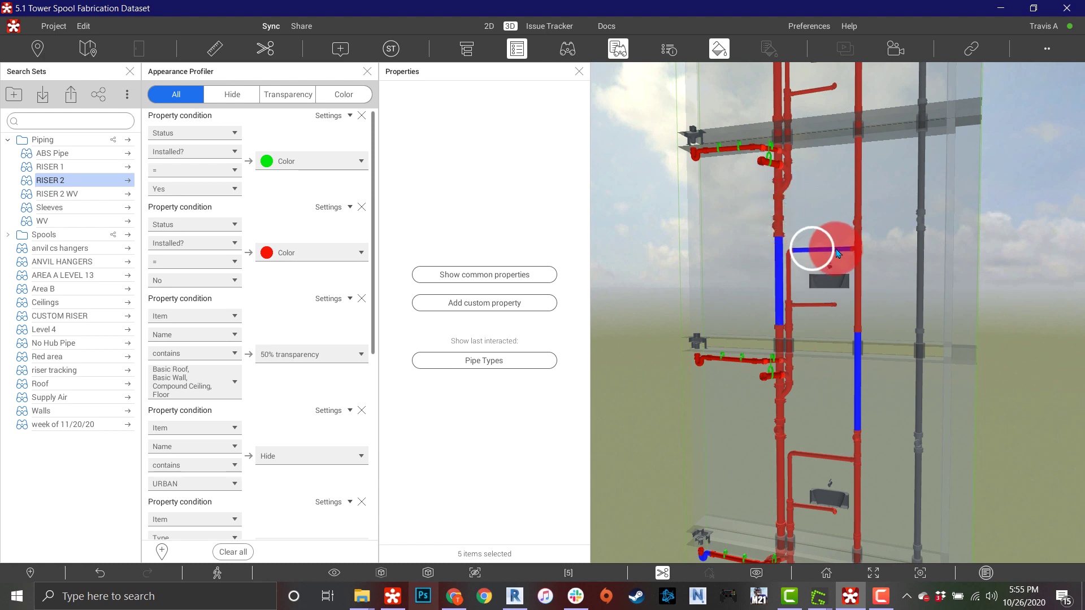
pyautogui.click(726, 359)
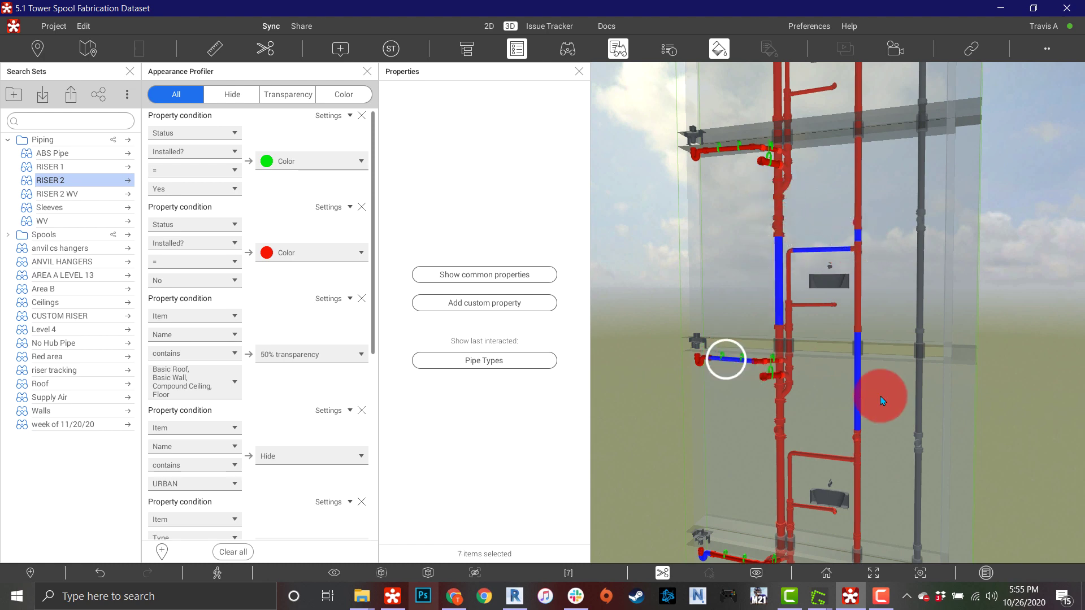
pyautogui.click(709, 277)
pyautogui.scroll(-3, 711, 283)
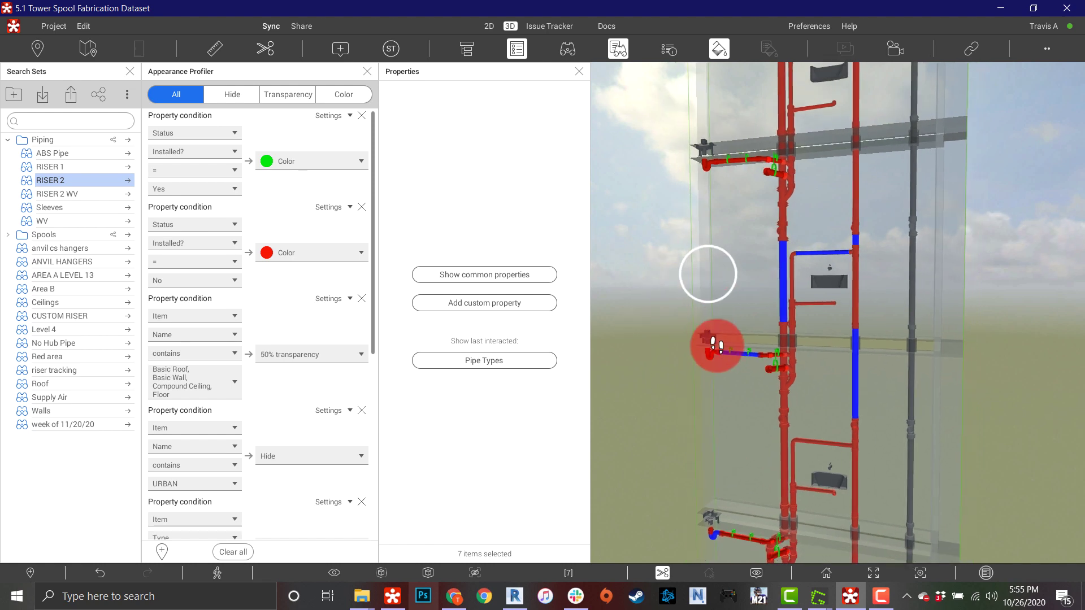
pyautogui.moveTo(714, 317); pyautogui.dragTo(670, 294)
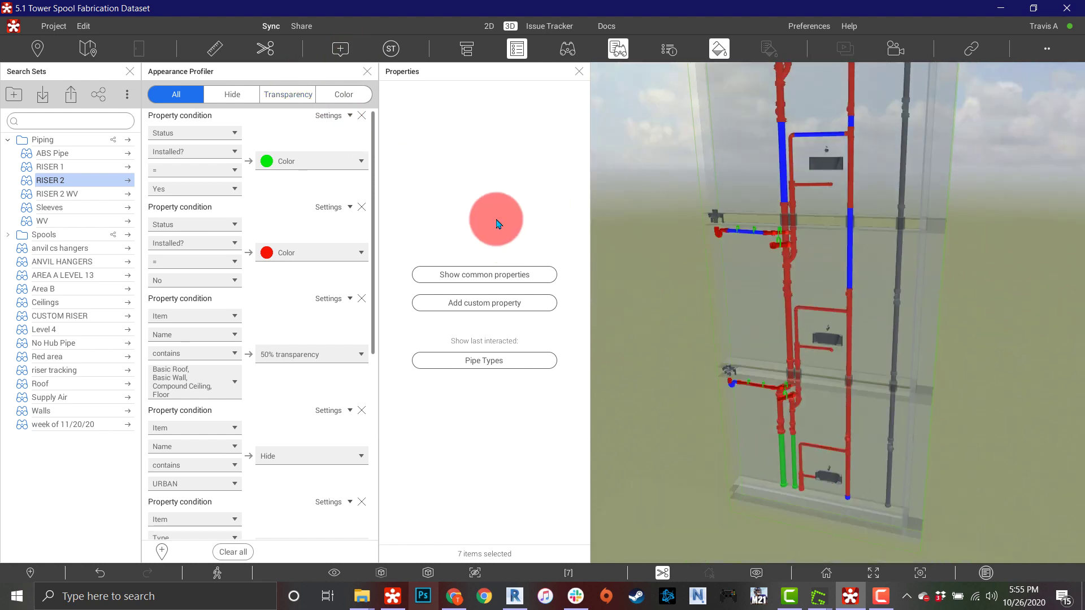
# Lower the top face of the section box so it encloses only the riser's three lowest fixture levels, and exit the section cut.
pyautogui.click(265, 48)
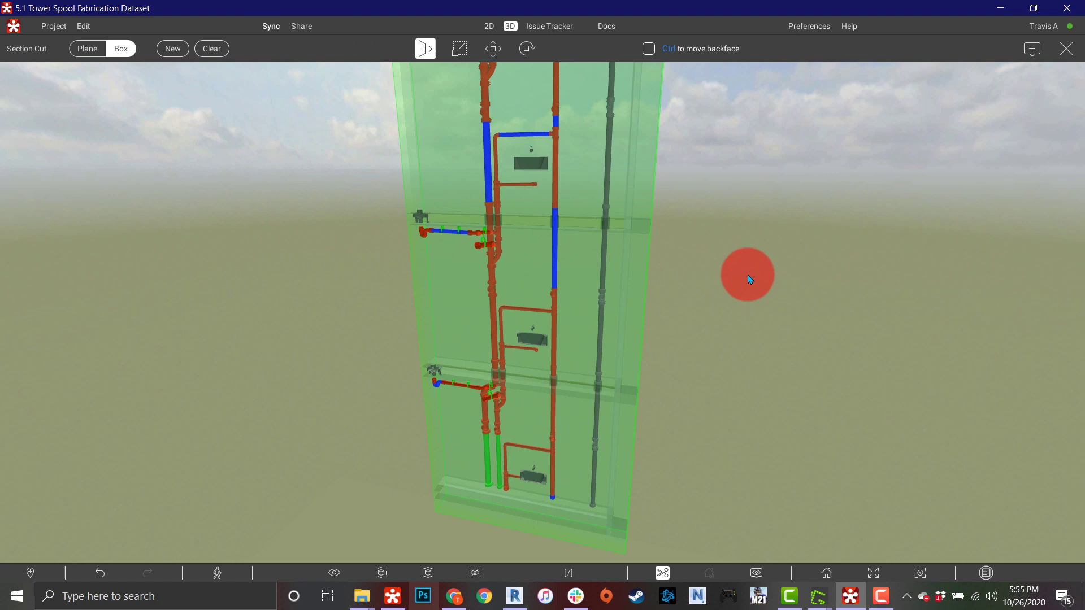
pyautogui.moveTo(727, 291); pyautogui.dragTo(738, 503)
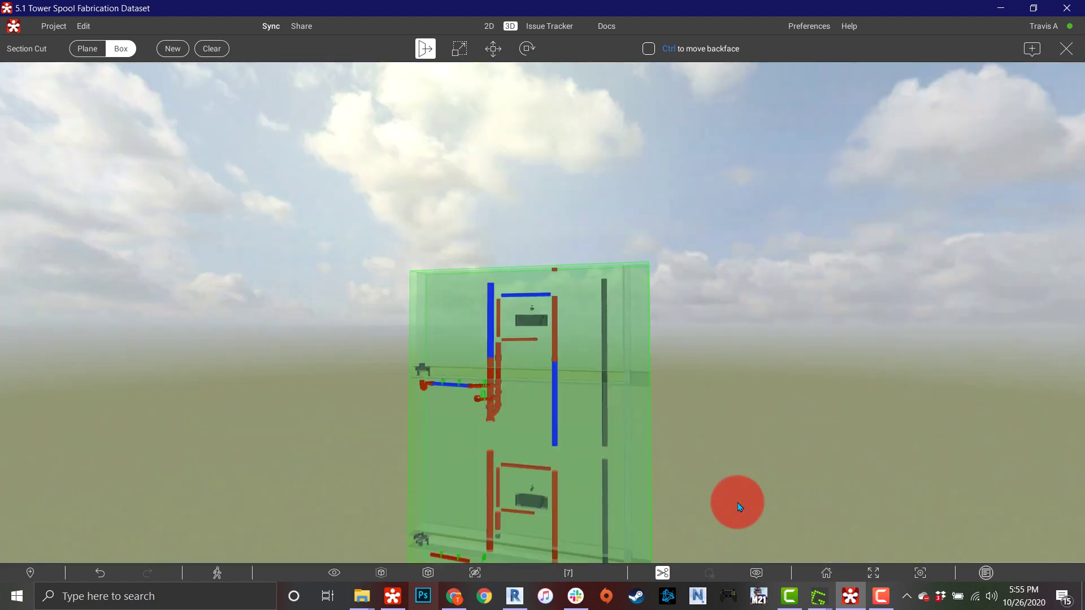
pyautogui.click(1063, 48)
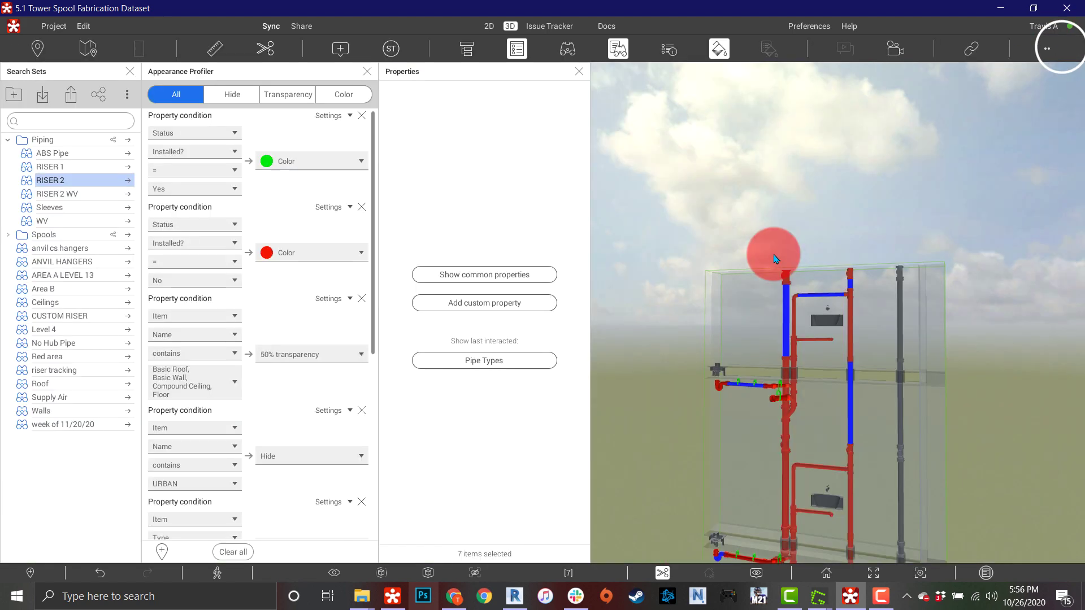
pyautogui.moveTo(791, 327); pyautogui.dragTo(782, 339)
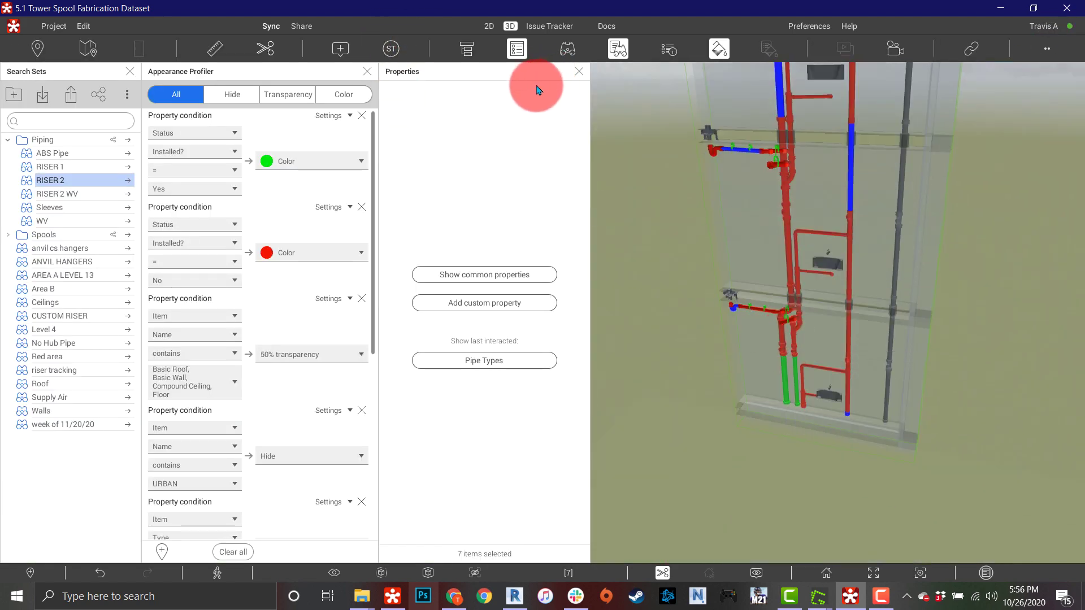
# Replace the section box condition in Find Objects with the current section box and find all objects whose Spool Tag matches *WV*.
pyautogui.click(566, 48)
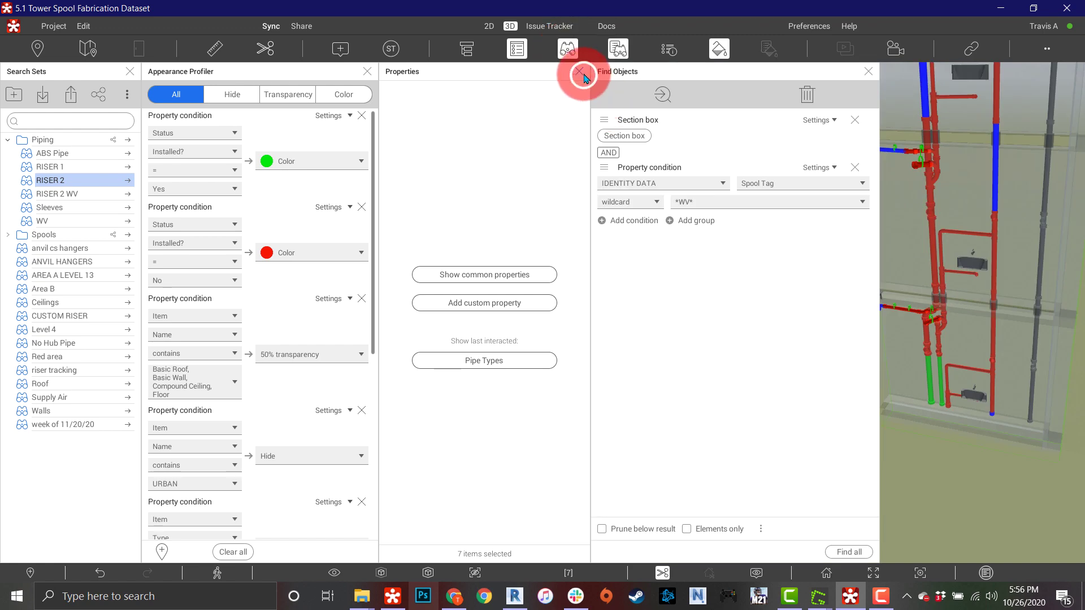
pyautogui.click(579, 72)
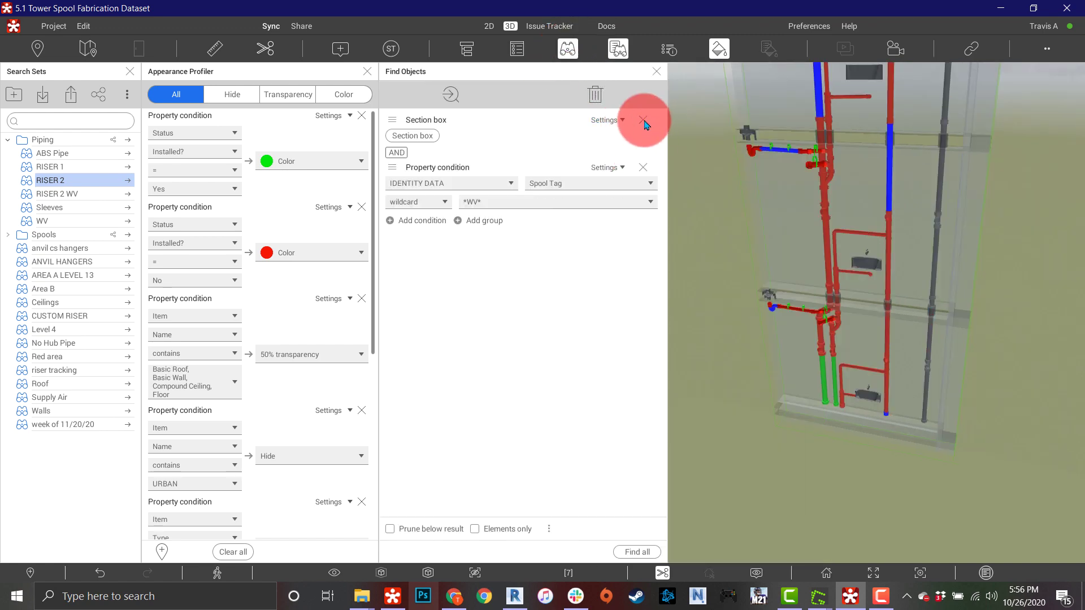
pyautogui.click(643, 120)
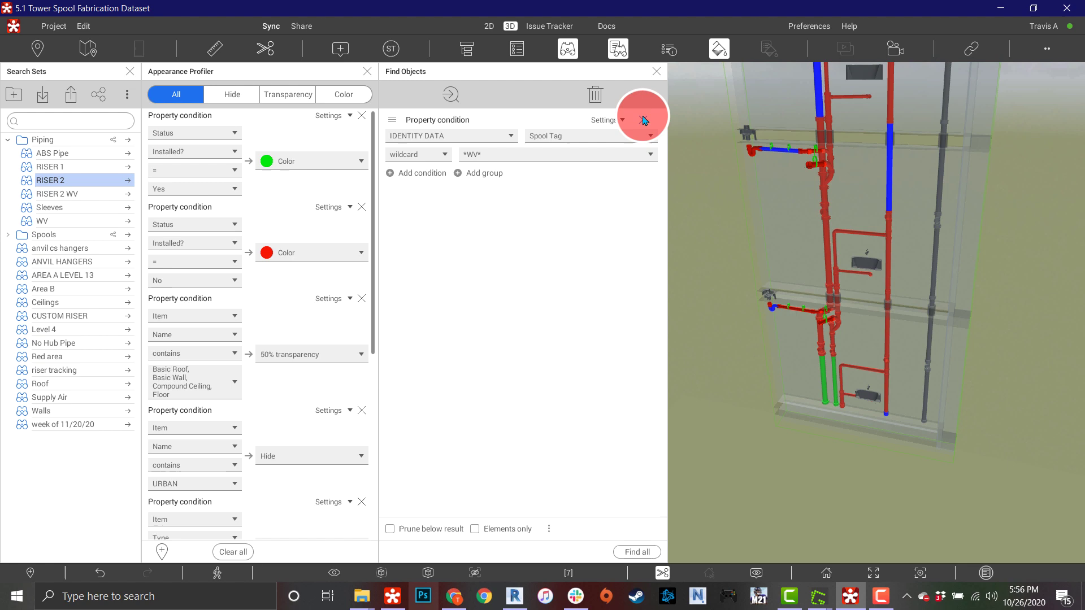
pyautogui.click(422, 173)
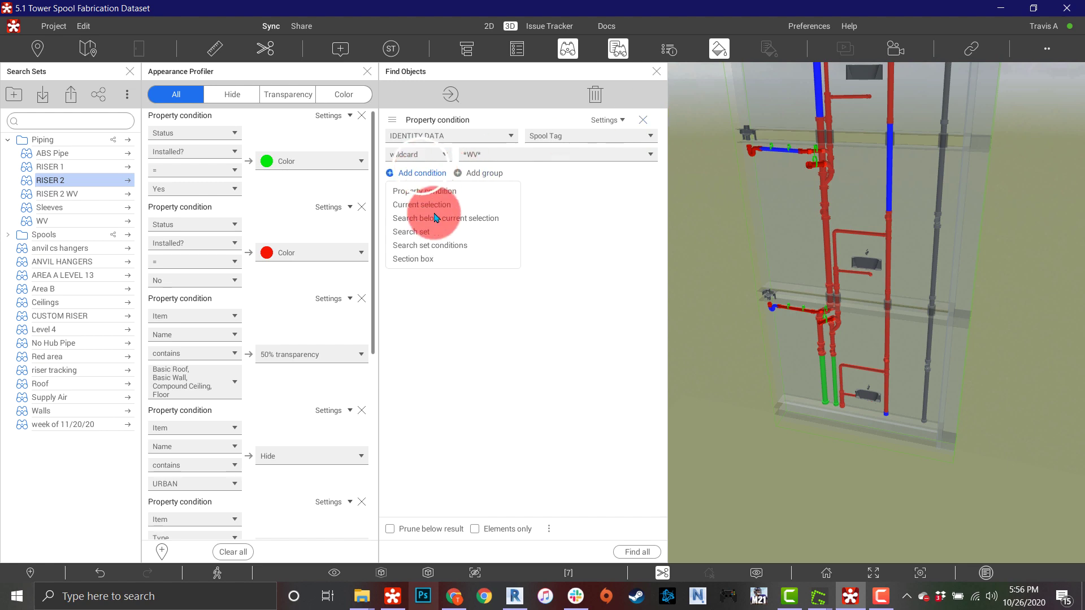
pyautogui.click(416, 259)
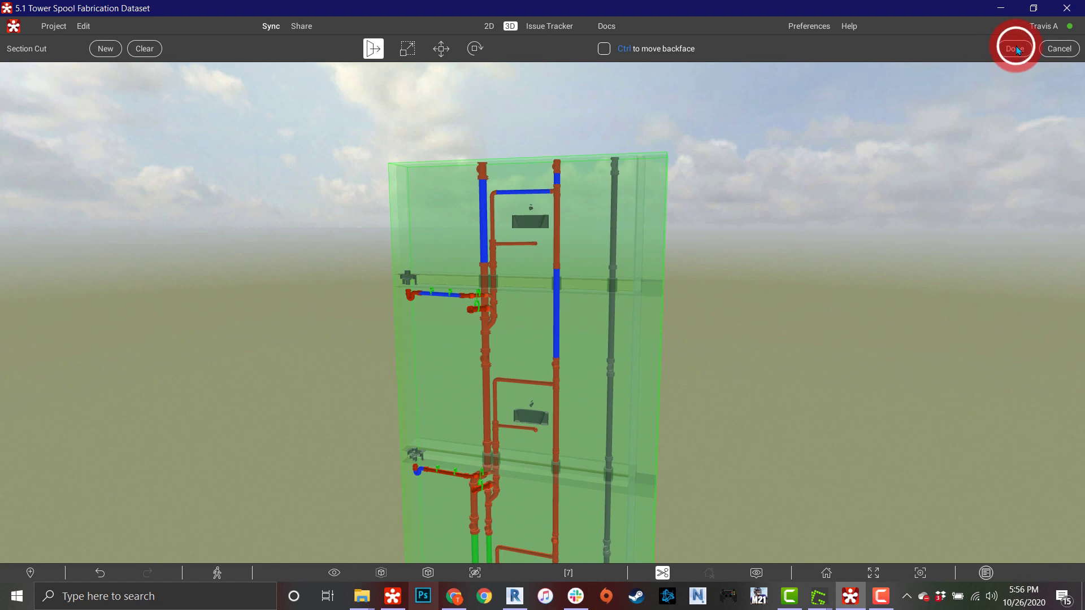
pyautogui.click(1016, 49)
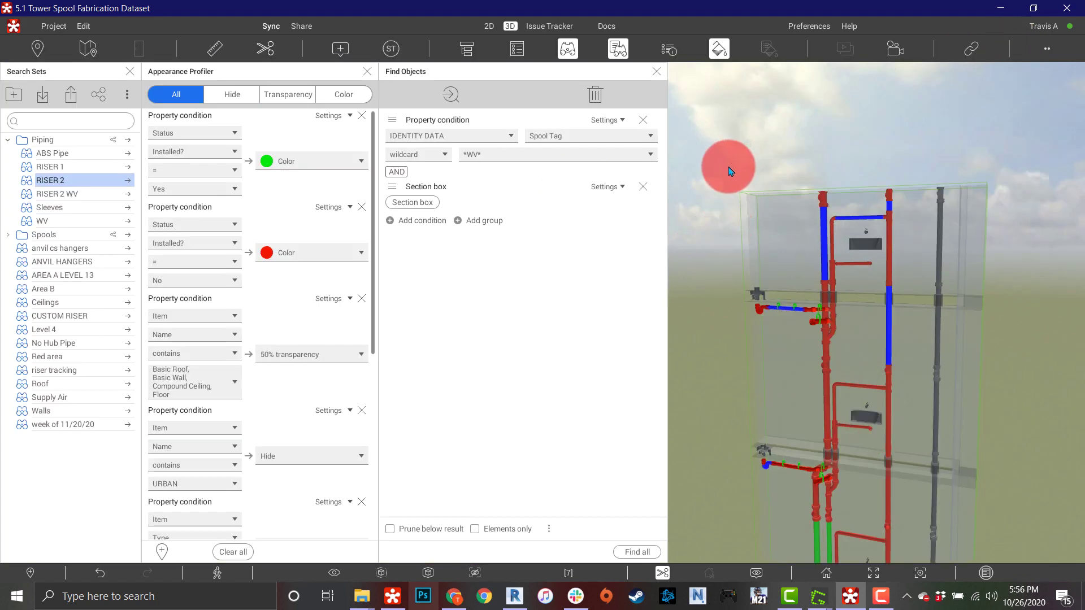
pyautogui.click(632, 553)
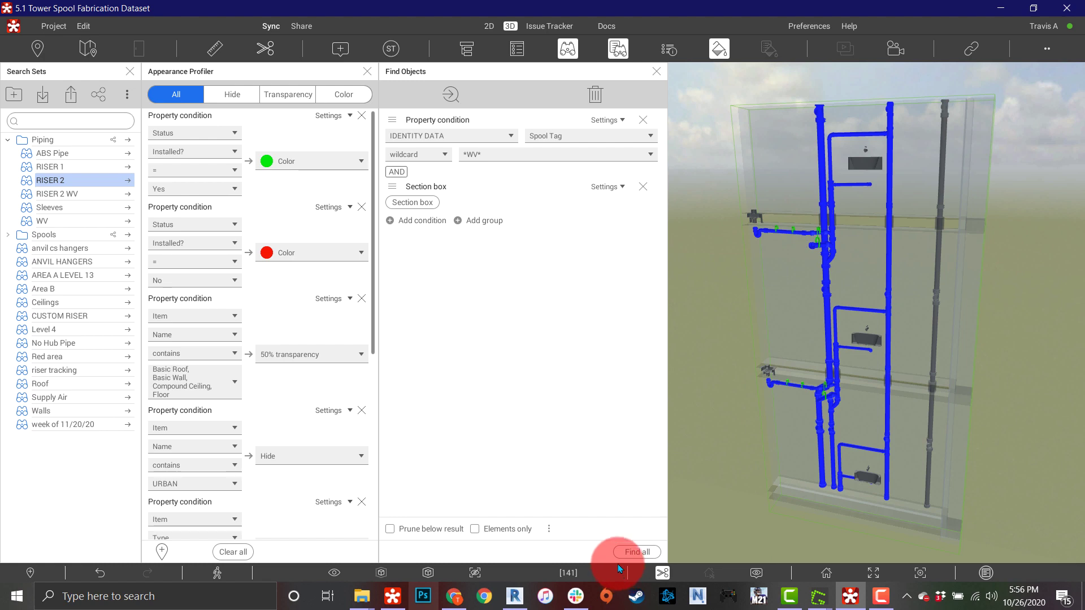
# Check the found objects' common properties and set their custom Status property Installed? to Yes.
pyautogui.click(516, 50)
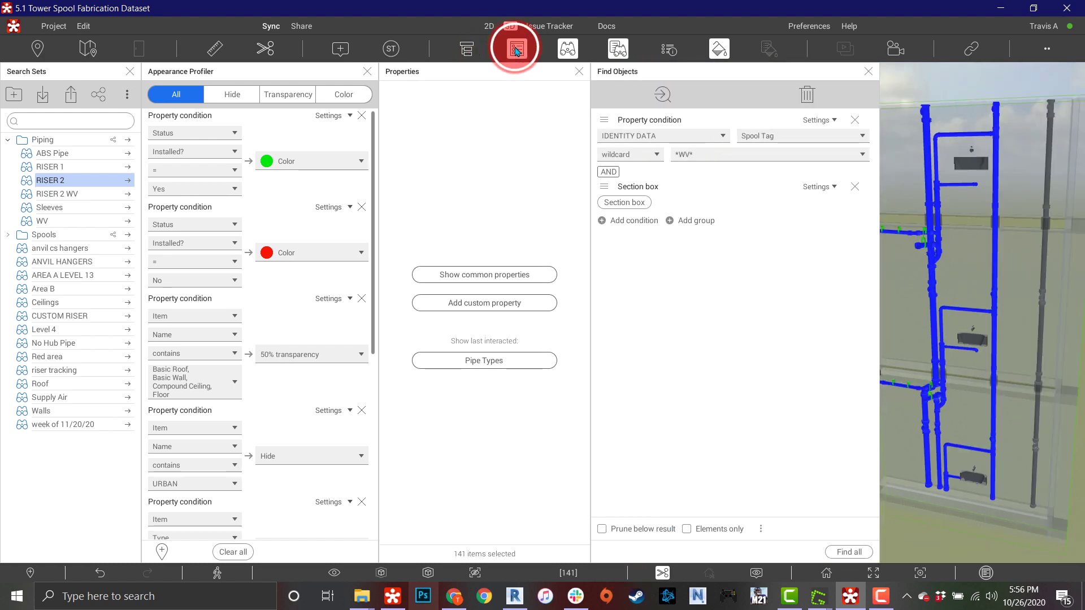
pyautogui.click(498, 276)
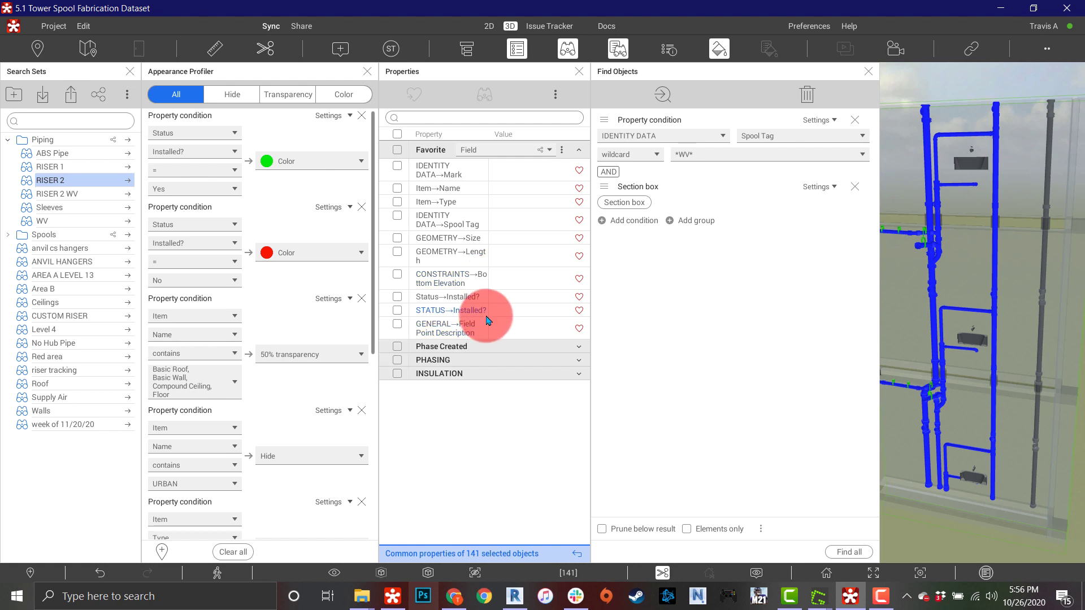
pyautogui.click(543, 554)
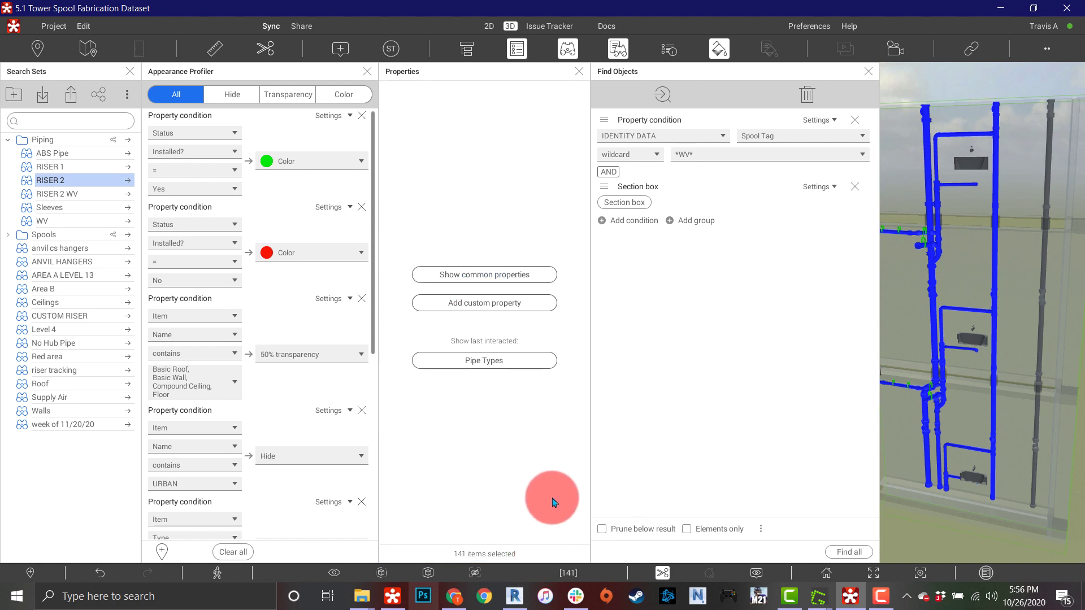
pyautogui.click(487, 304)
pyautogui.click(517, 206)
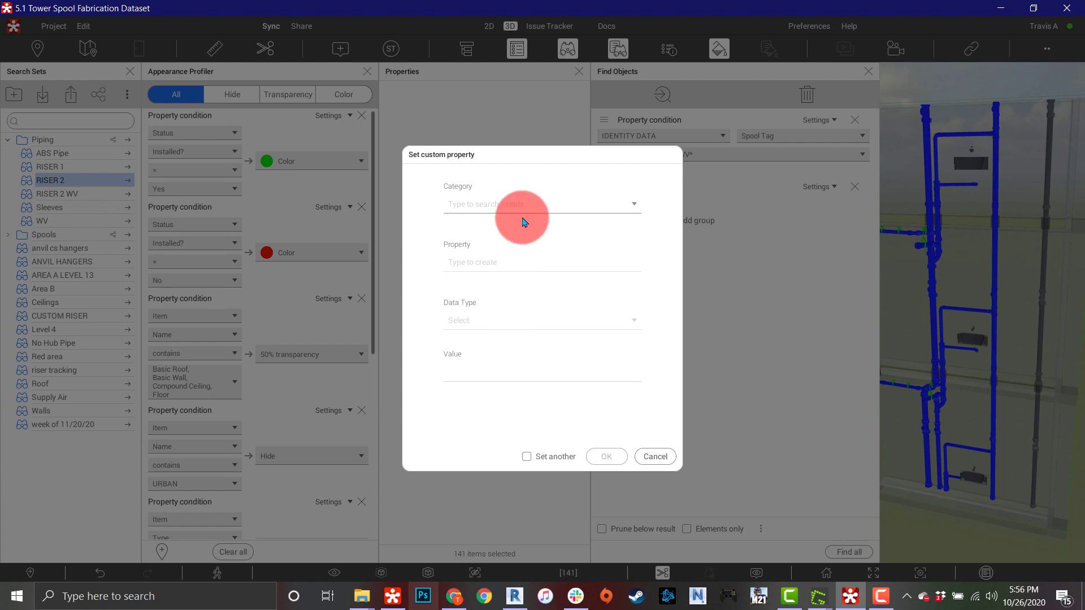
pyautogui.click(499, 222)
pyautogui.click(502, 263)
pyautogui.click(480, 282)
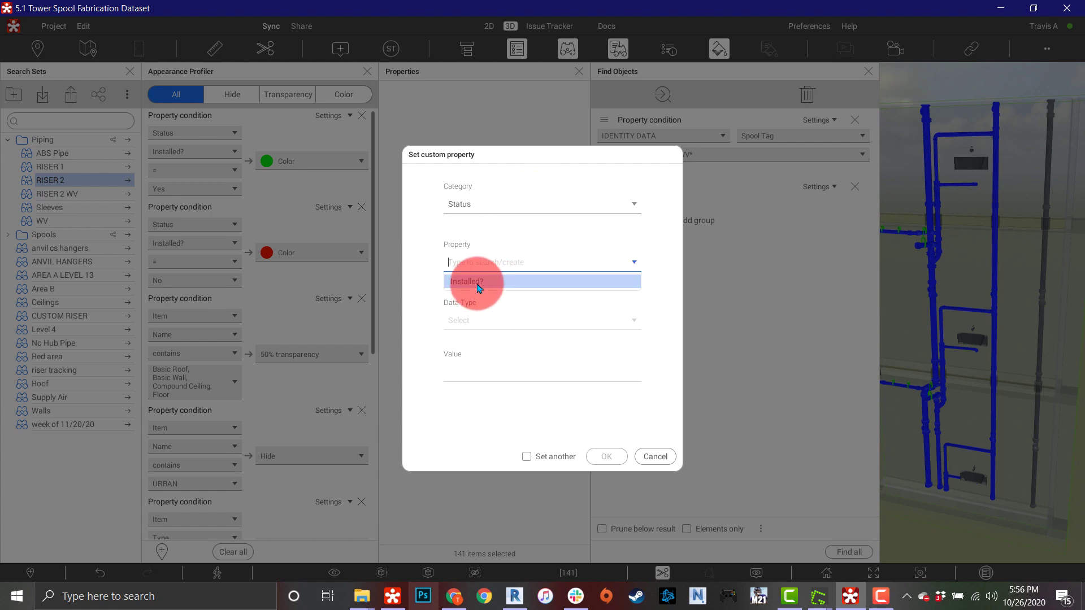
pyautogui.click(465, 374)
pyautogui.click(579, 459)
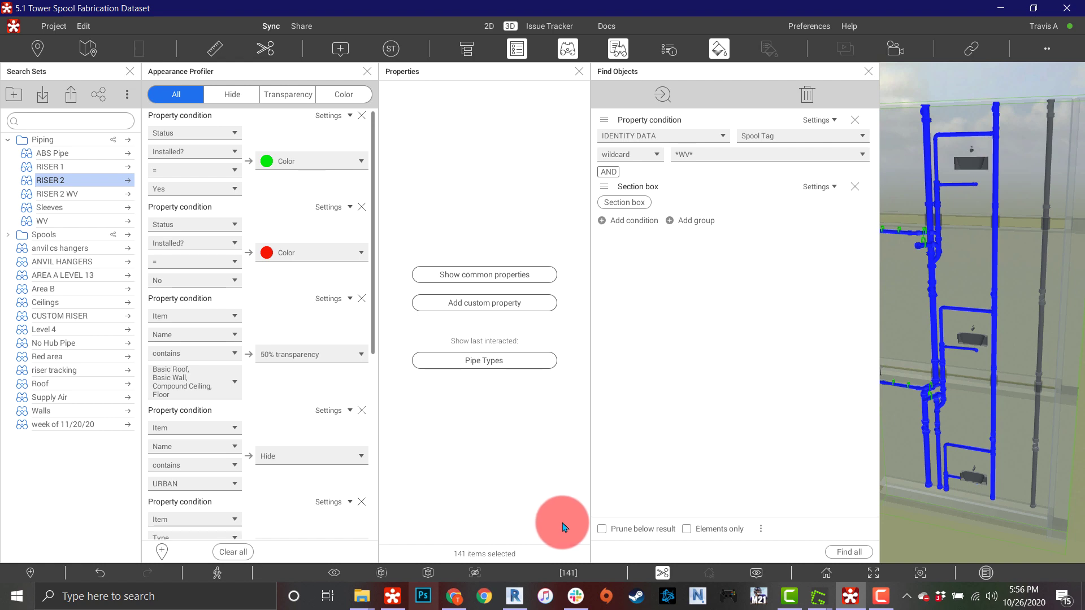
# Confirm green color 01E70A for the Status Installed? = Yes rule and reapply the appearance profile.
pyautogui.click(300, 161)
pyautogui.click(292, 255)
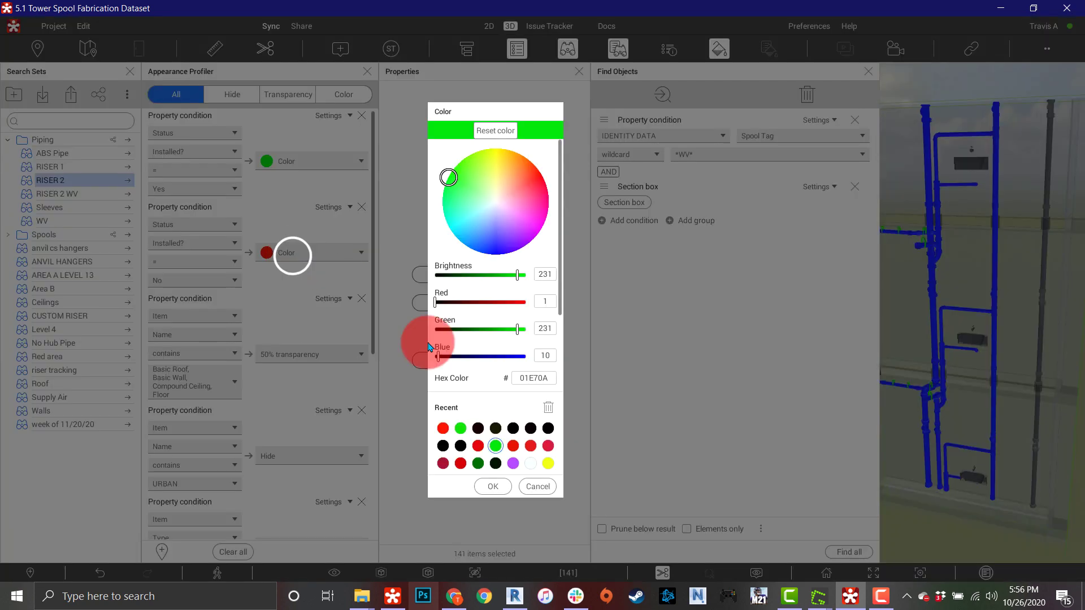
pyautogui.click(493, 487)
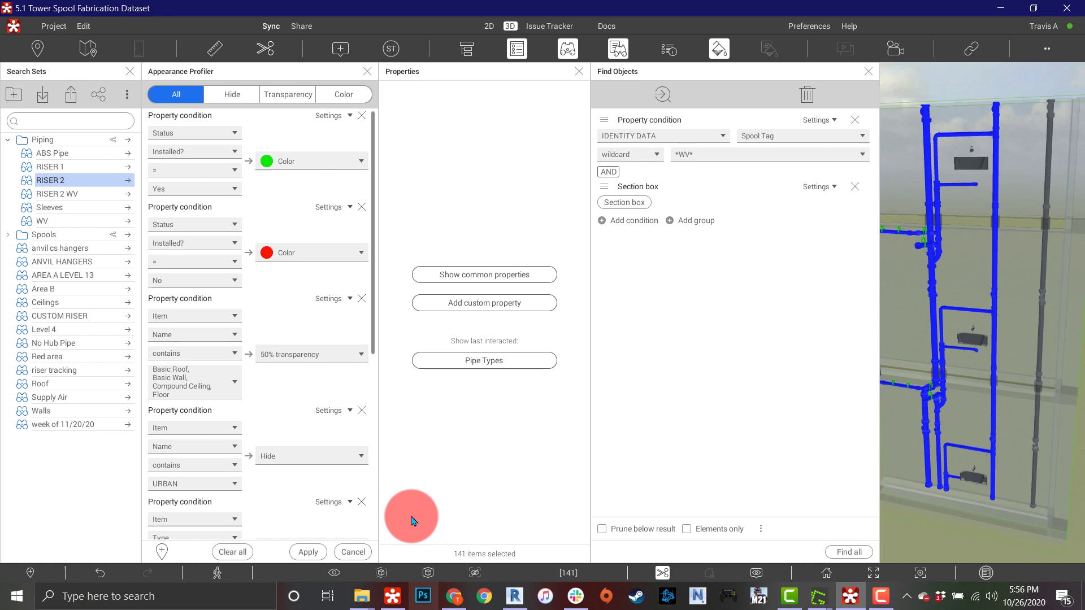
pyautogui.click(312, 553)
# Clear the selection, close Find Objects, and turn off the section cut to view the riser within the whole building.
pyautogui.click(921, 290)
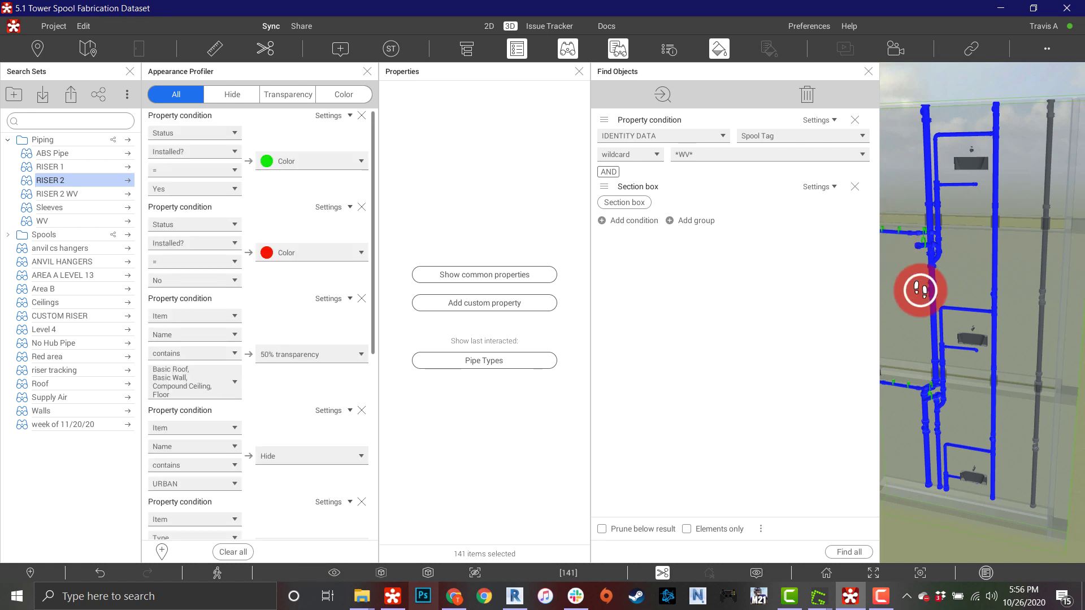
pyautogui.click(868, 82)
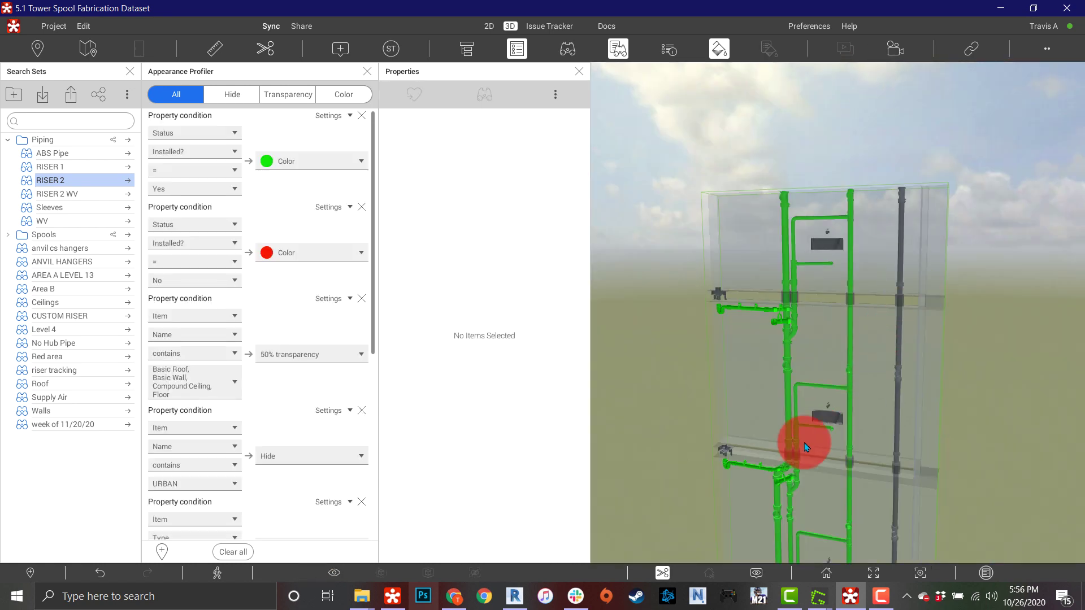
pyautogui.click(662, 572)
pyautogui.moveTo(741, 521); pyautogui.dragTo(704, 323)
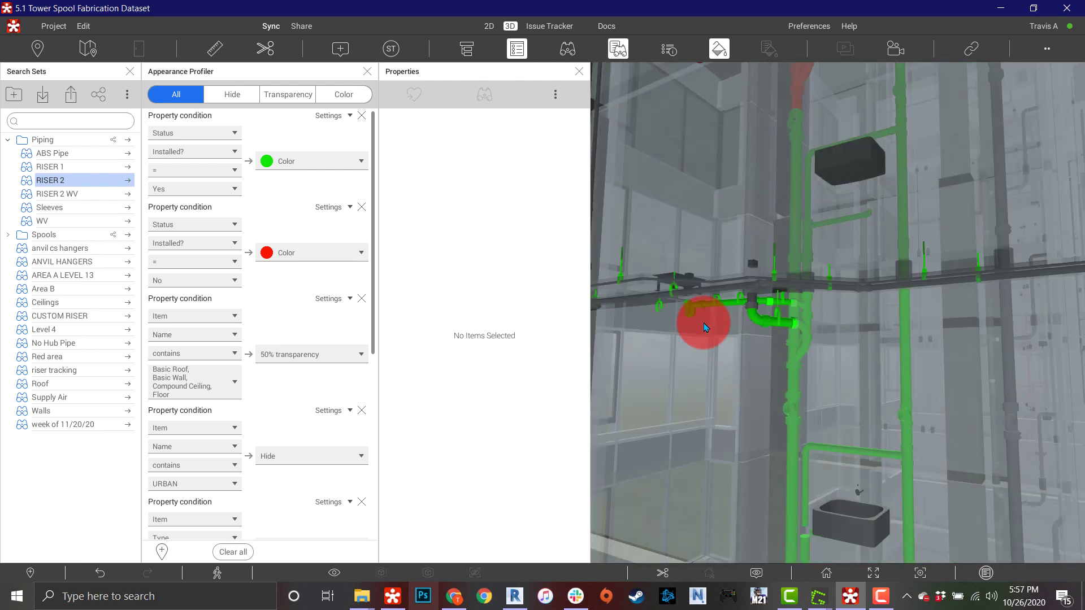
# Replace the section box condition in Find Objects with the CUSTOM RISER search set and find all objects matching the *WV* Spool Tag.
pyautogui.click(567, 50)
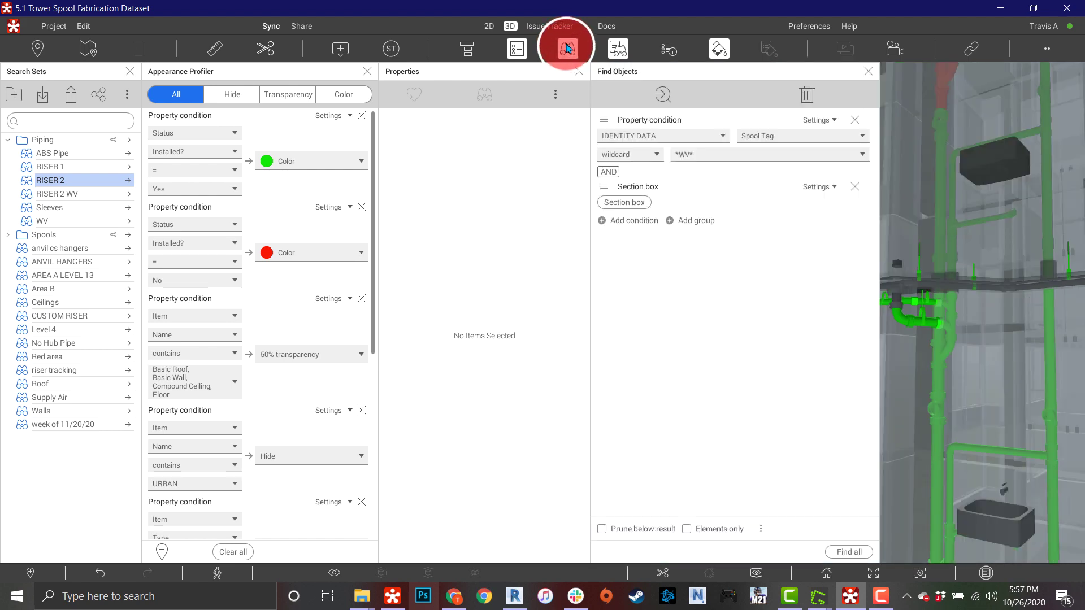
pyautogui.click(580, 72)
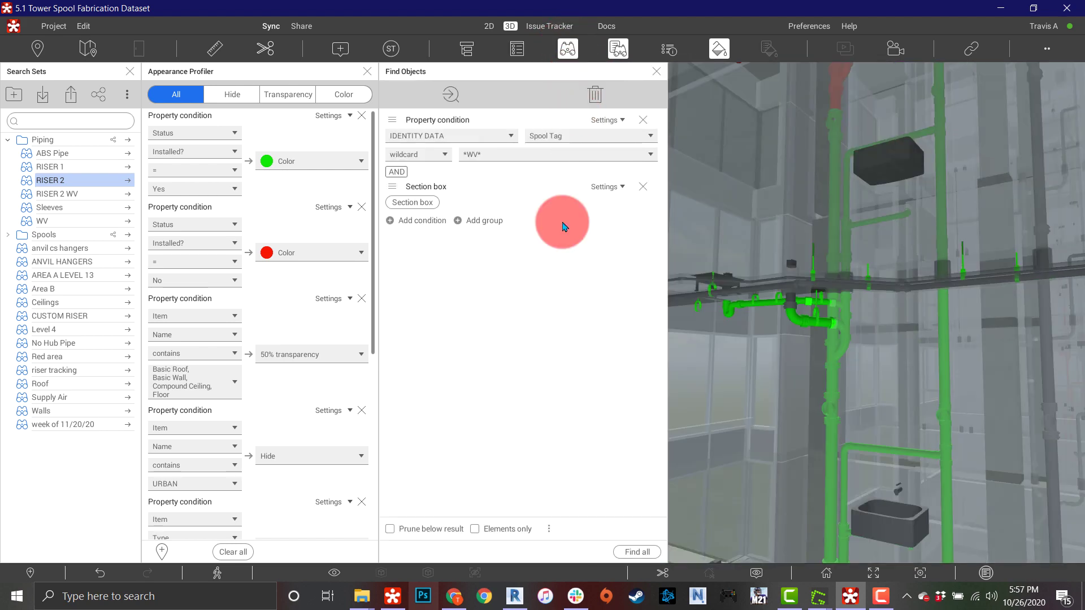
pyautogui.click(643, 186)
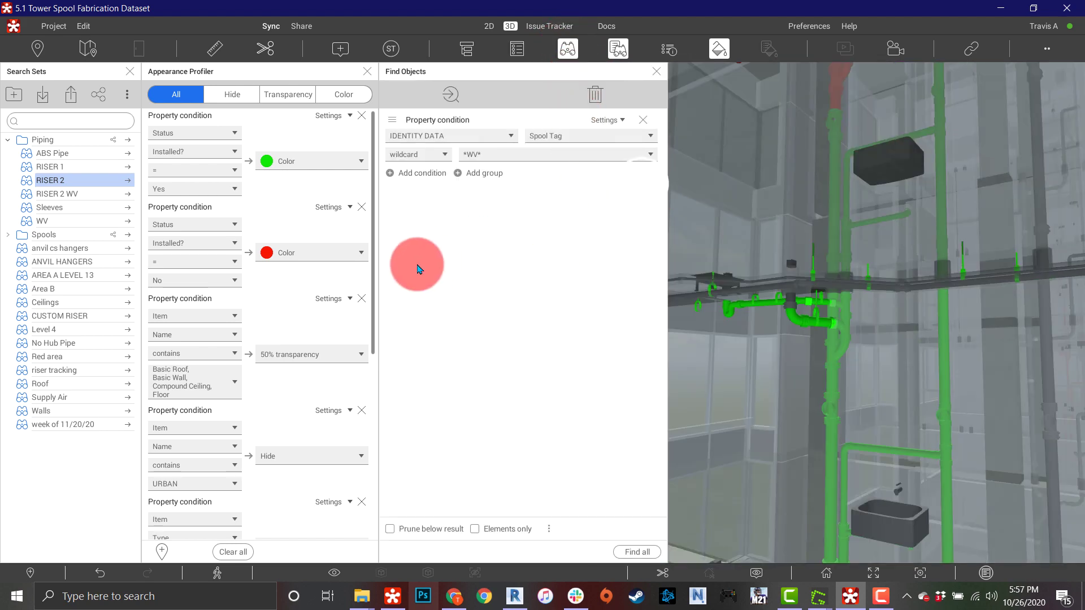
pyautogui.click(420, 173)
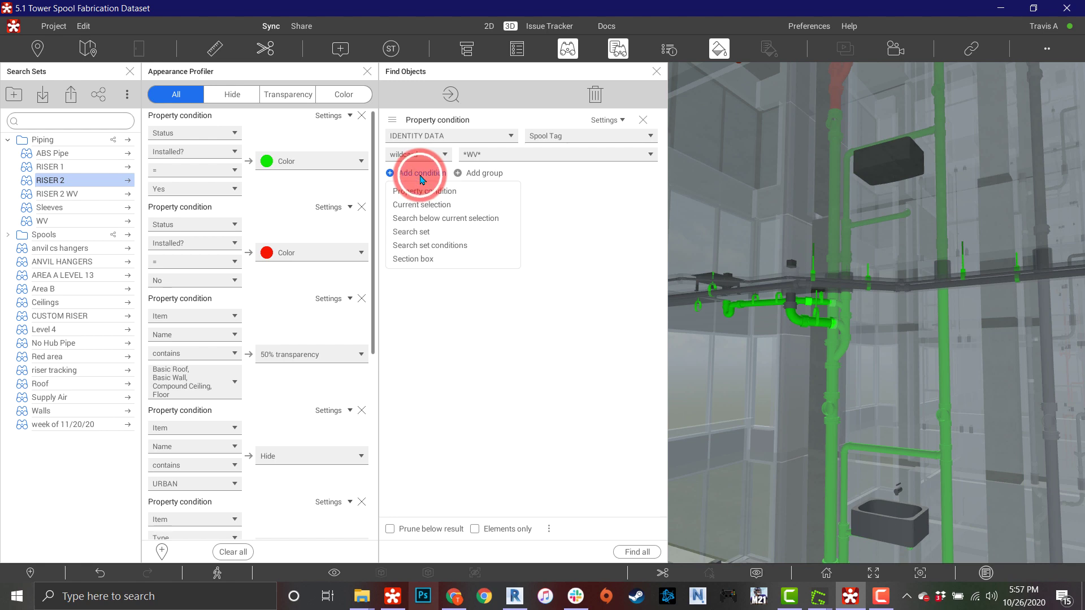
pyautogui.click(418, 234)
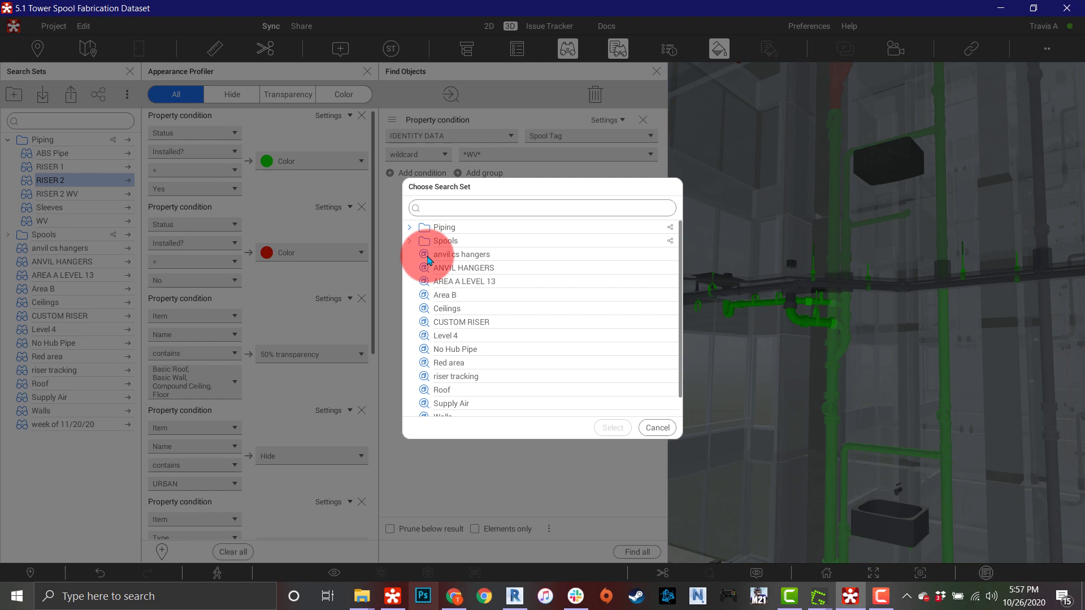
pyautogui.doubleClick(467, 326)
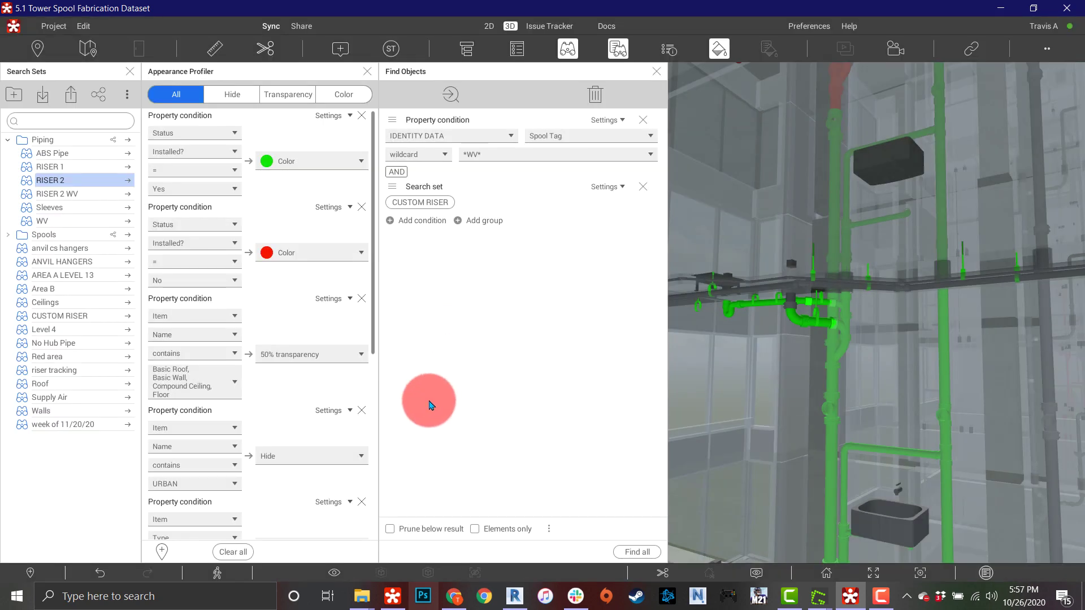
pyautogui.click(638, 552)
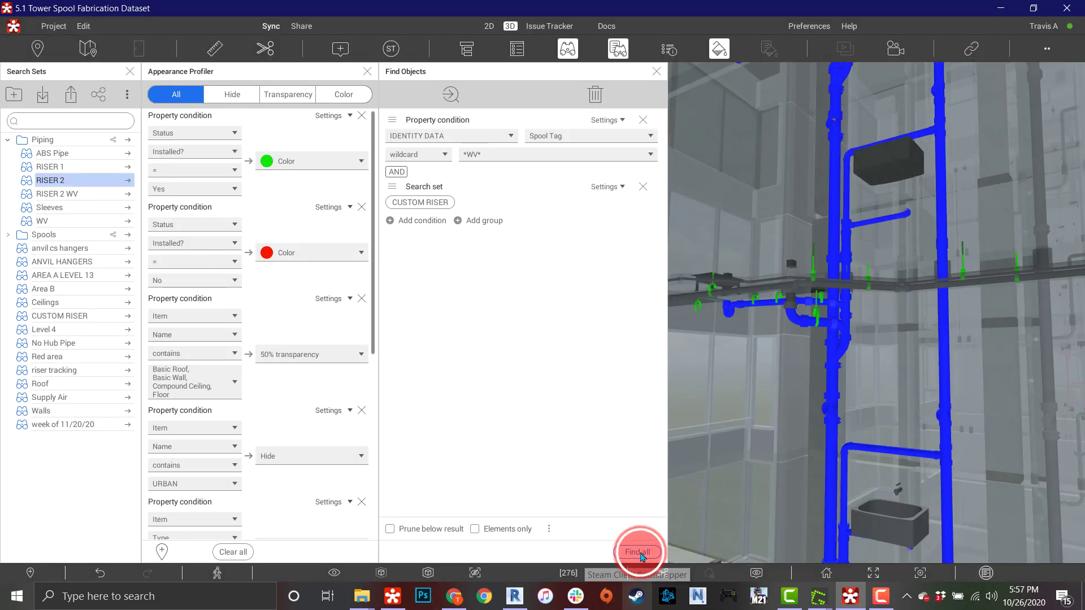
# Turn the box section cut back on around the riser and clear the selection to view the installed status colors.
pyautogui.click(265, 48)
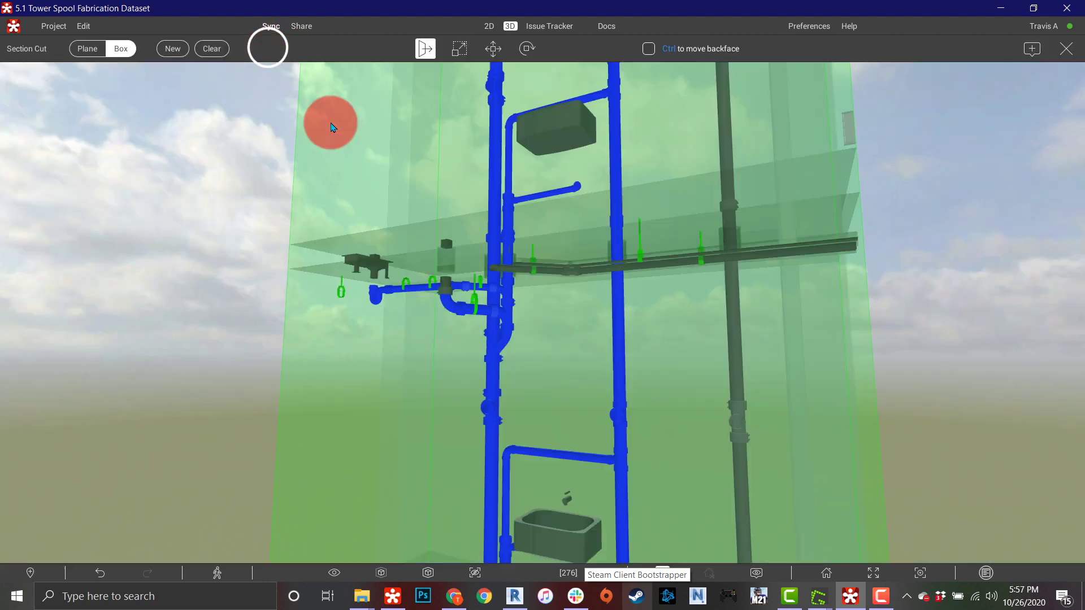
pyautogui.moveTo(493, 195); pyautogui.dragTo(504, 452, button='middle')
pyautogui.moveTo(196, 155); pyautogui.dragTo(423, 389)
pyautogui.scroll(-3, 422, 388)
pyautogui.moveTo(423, 389); pyautogui.dragTo(418, 270, button='middle')
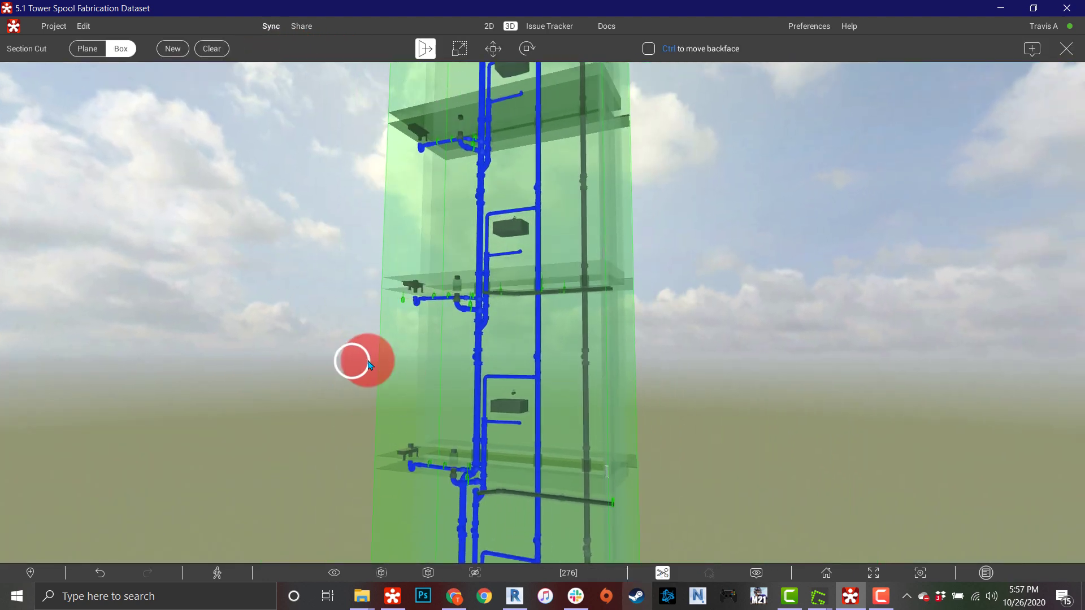
pyautogui.click(1066, 48)
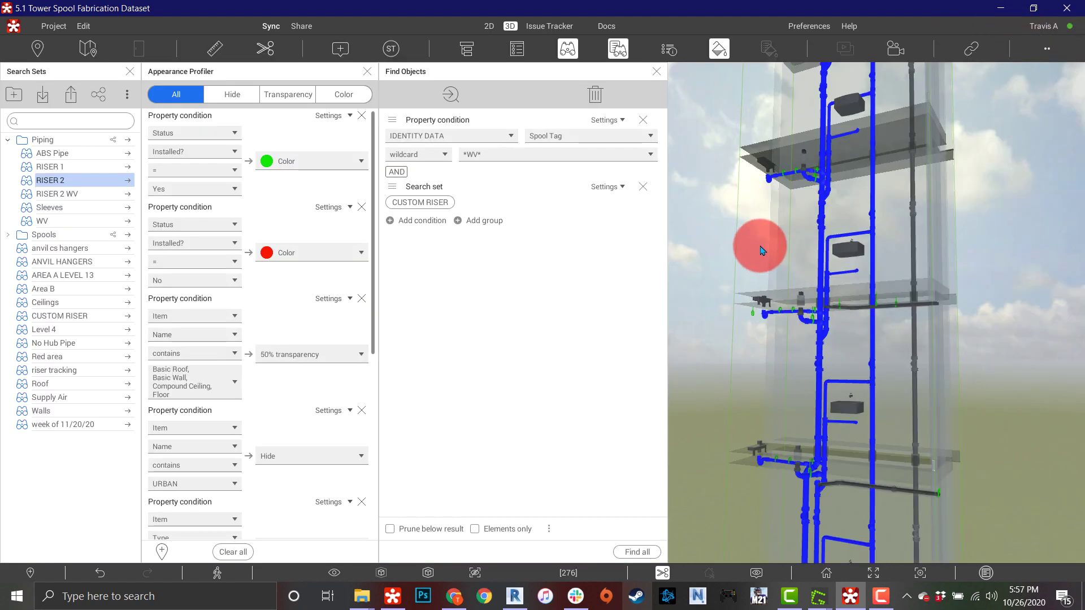
pyautogui.moveTo(760, 251)
pyautogui.mouseDown()
pyautogui.moveTo(703, 255)
pyautogui.moveTo(843, 347)
pyautogui.moveTo(858, 303)
pyautogui.moveTo(821, 188)
pyautogui.moveTo(904, 225)
pyautogui.moveTo(867, 262)
pyautogui.moveTo(876, 211)
pyautogui.moveTo(877, 368)
pyautogui.moveTo(894, 341)
pyautogui.mouseUp()
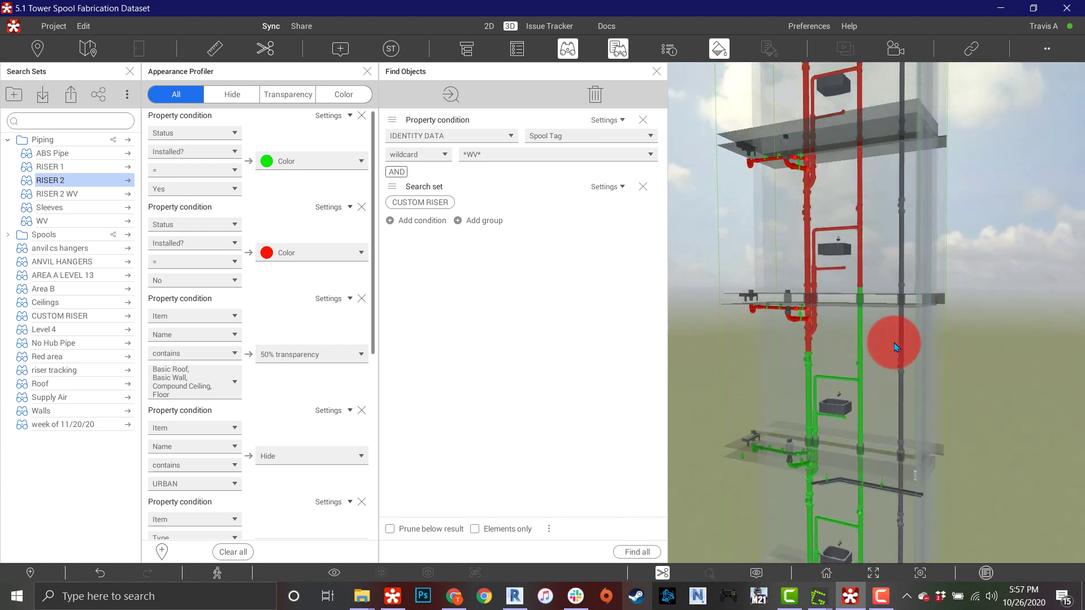
# Find all CUSTOM RISER WV objects again and list them in a widened Selection Inspector showing the Status Installed? column.
pyautogui.click(636, 554)
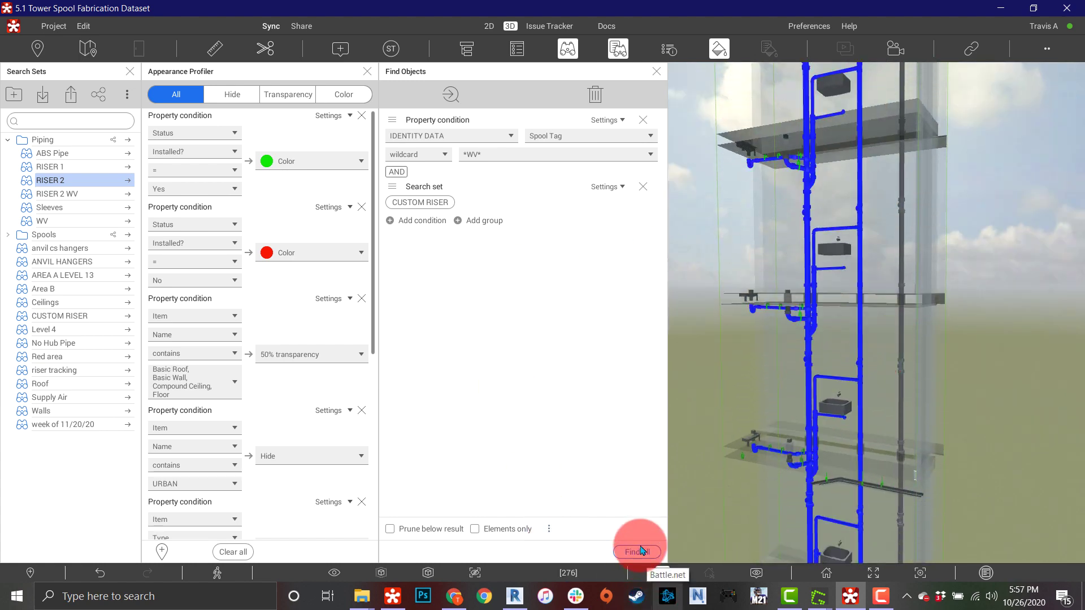
pyautogui.click(783, 78)
pyautogui.click(664, 51)
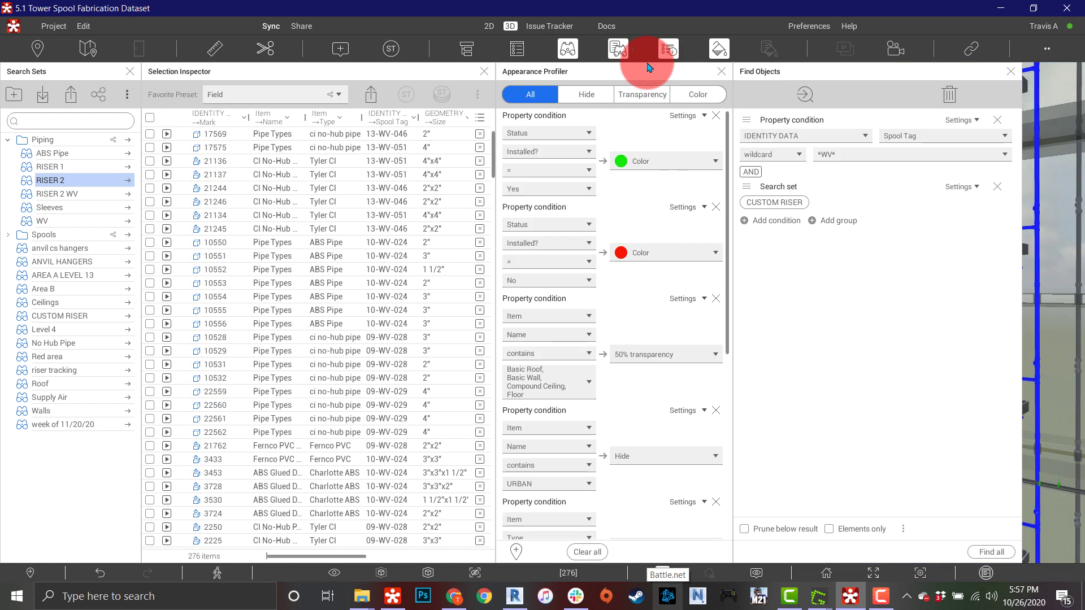
pyautogui.moveTo(497, 201); pyautogui.dragTo(714, 215)
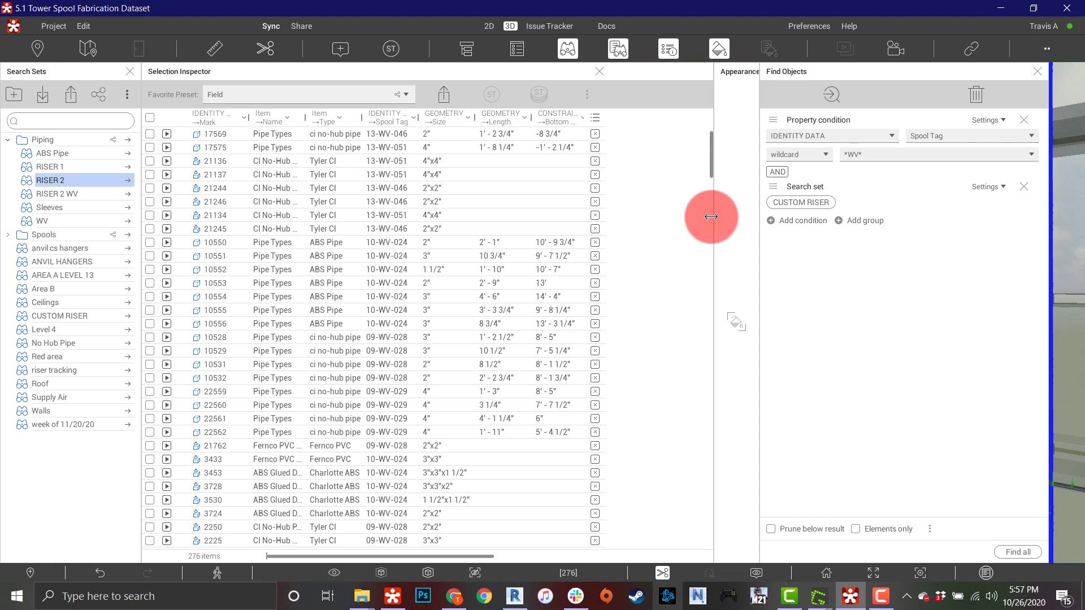
pyautogui.click(602, 163)
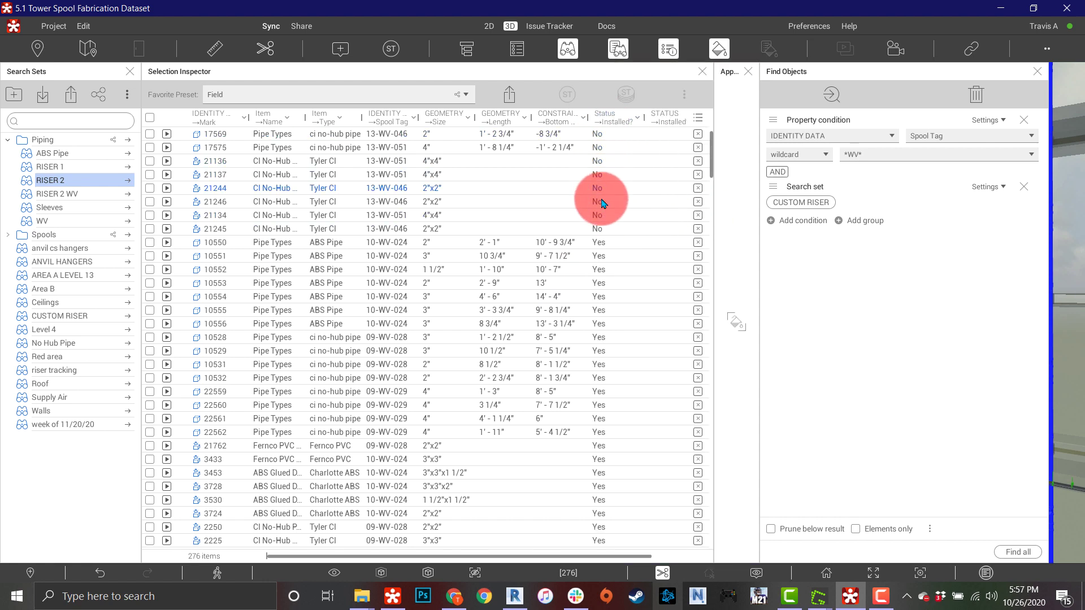
pyautogui.click(600, 256)
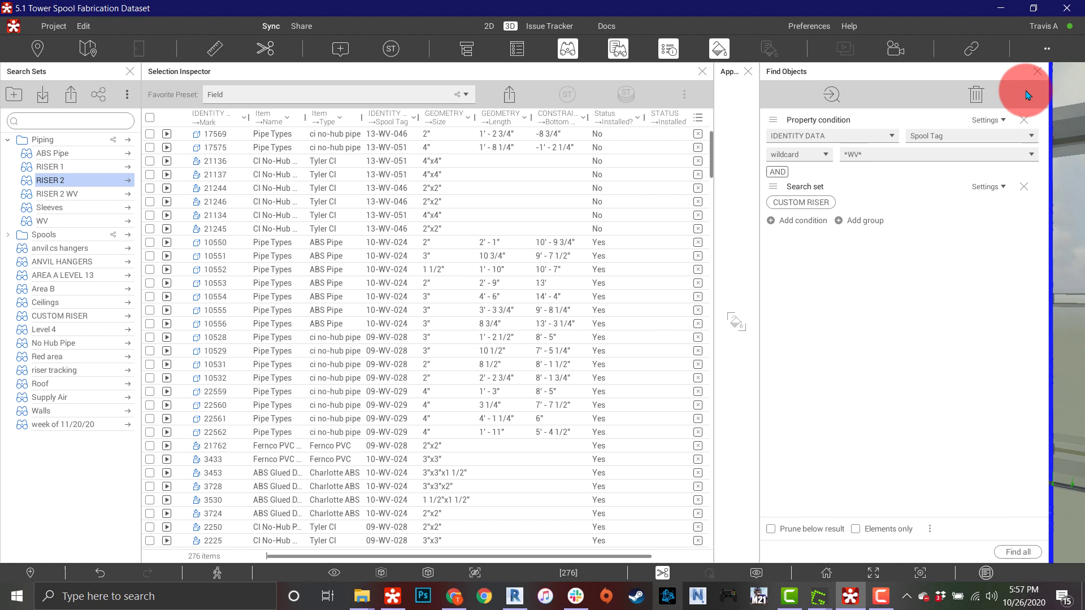
# Close Find Objects, the Appearance Profiler and Search Sets, keeping only the Selection Inspector open.
pyautogui.click(1034, 72)
pyautogui.click(773, 77)
pyautogui.click(132, 76)
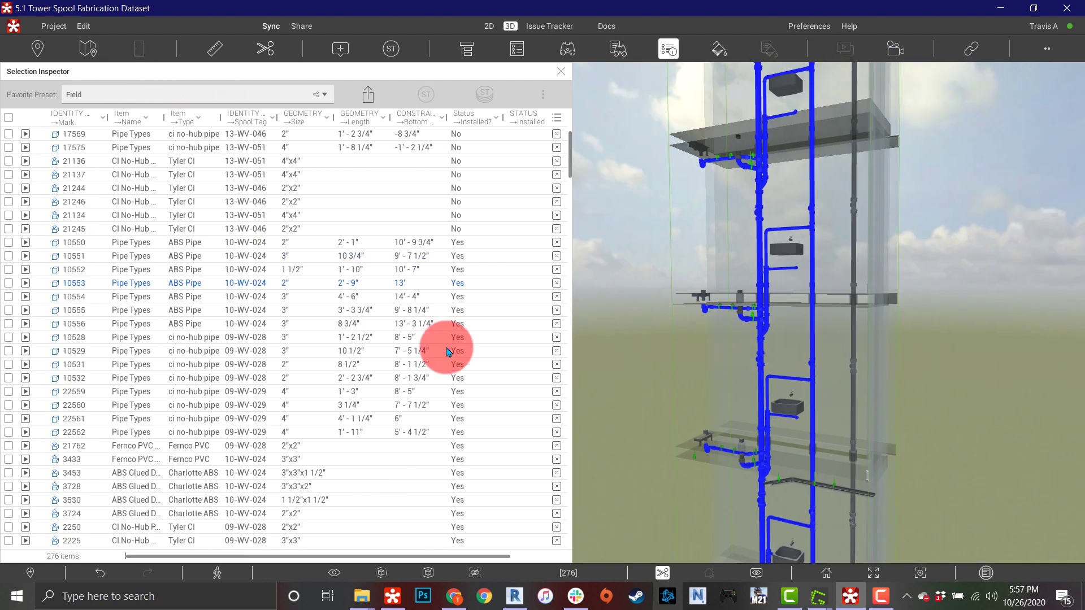
# Zoom to item 10551 from the list and clear the selection to view its status color in the model.
pyautogui.click(25, 262)
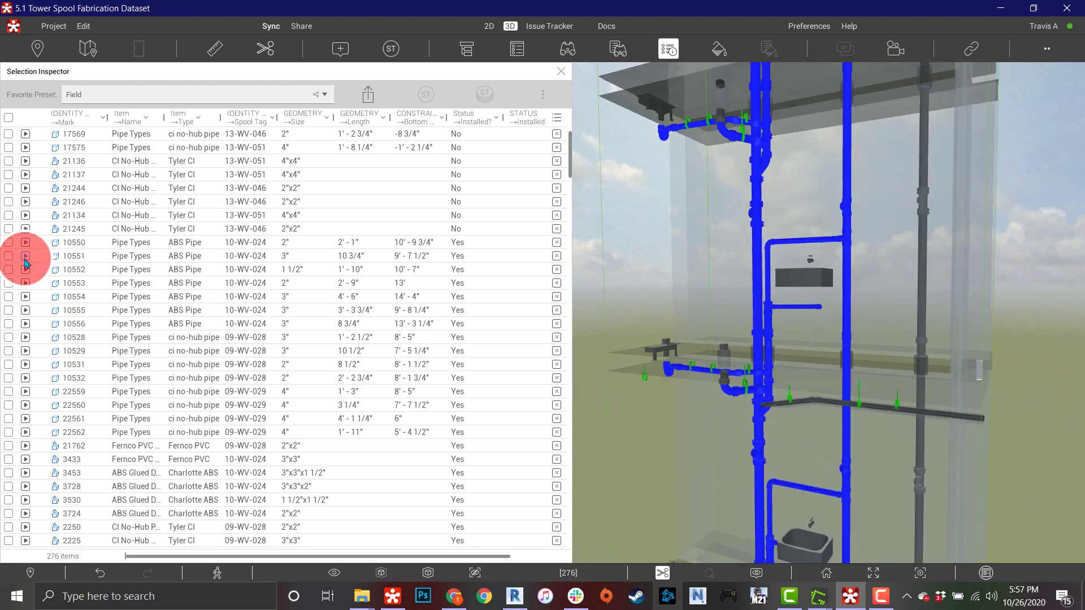
pyautogui.click(1036, 371)
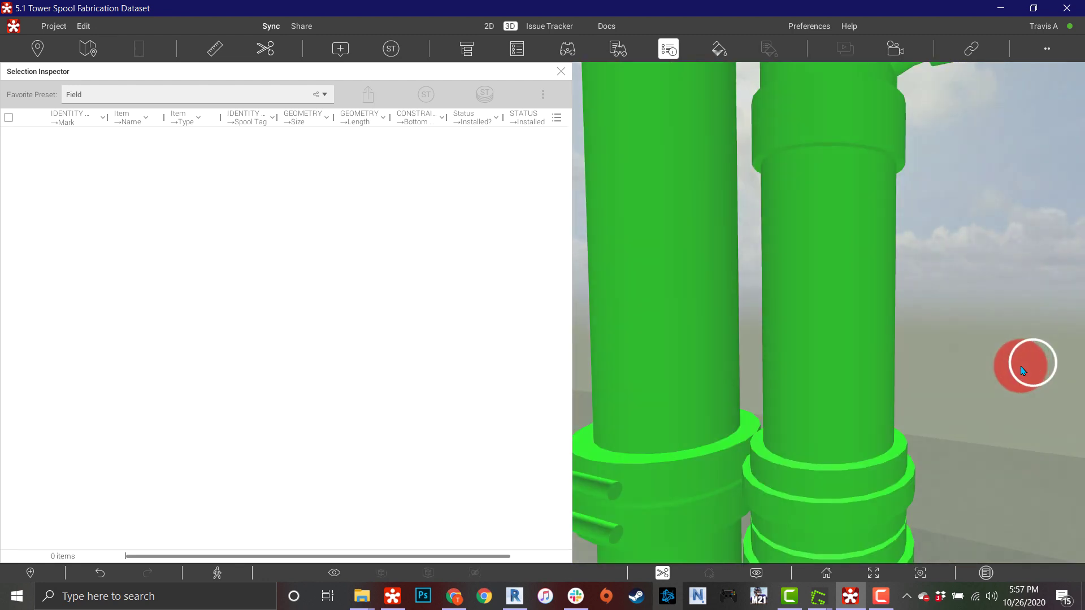
pyautogui.doubleClick(821, 198)
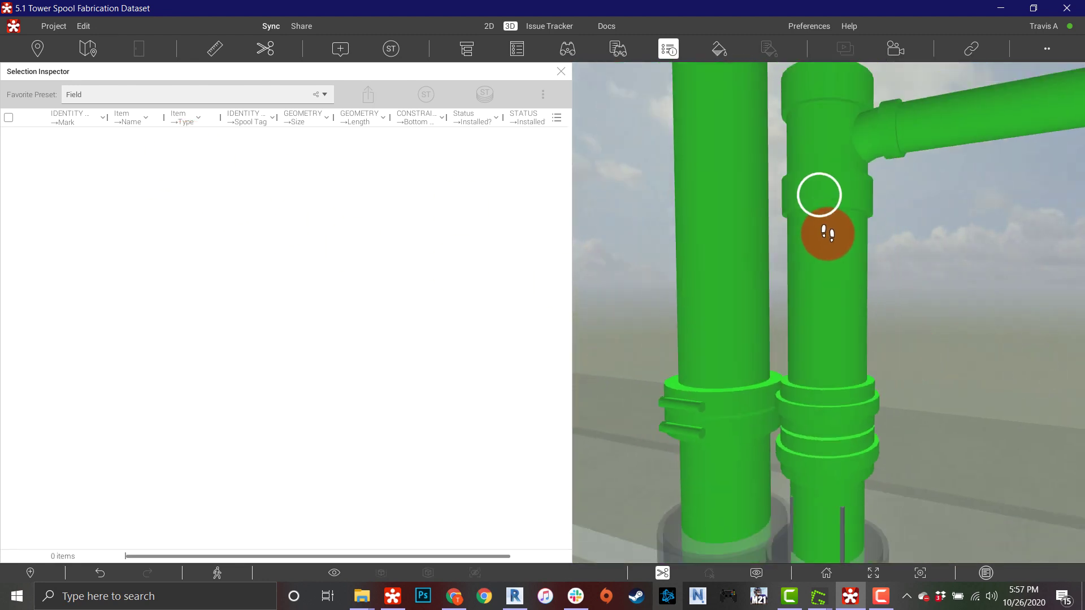
# Select all items in the Selection Inspector and export them to exported_17-58-59.csv in Downloads.
pyautogui.click(8, 118)
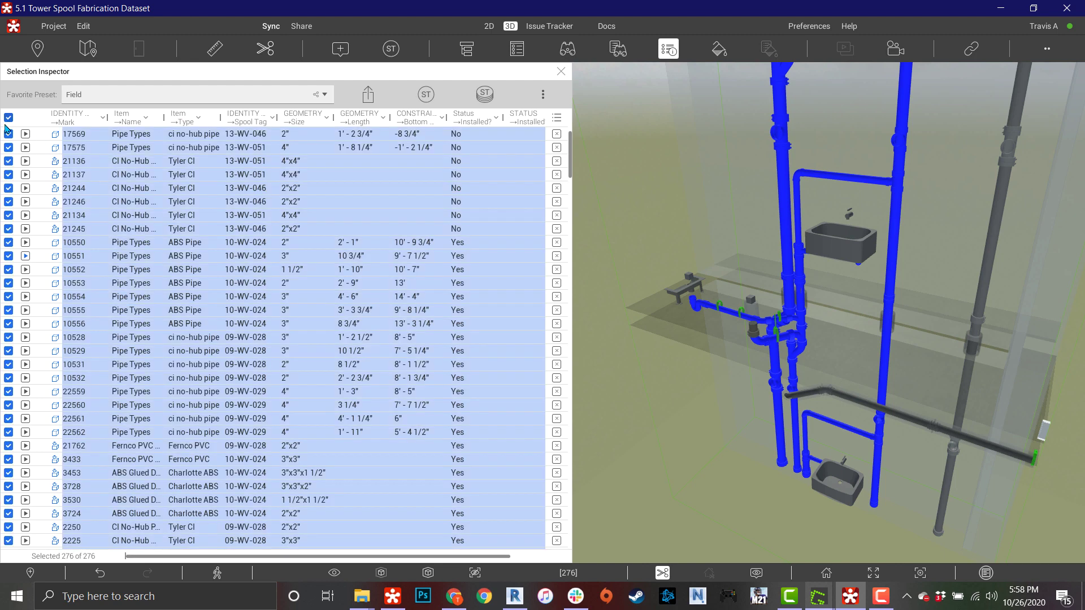
pyautogui.click(369, 95)
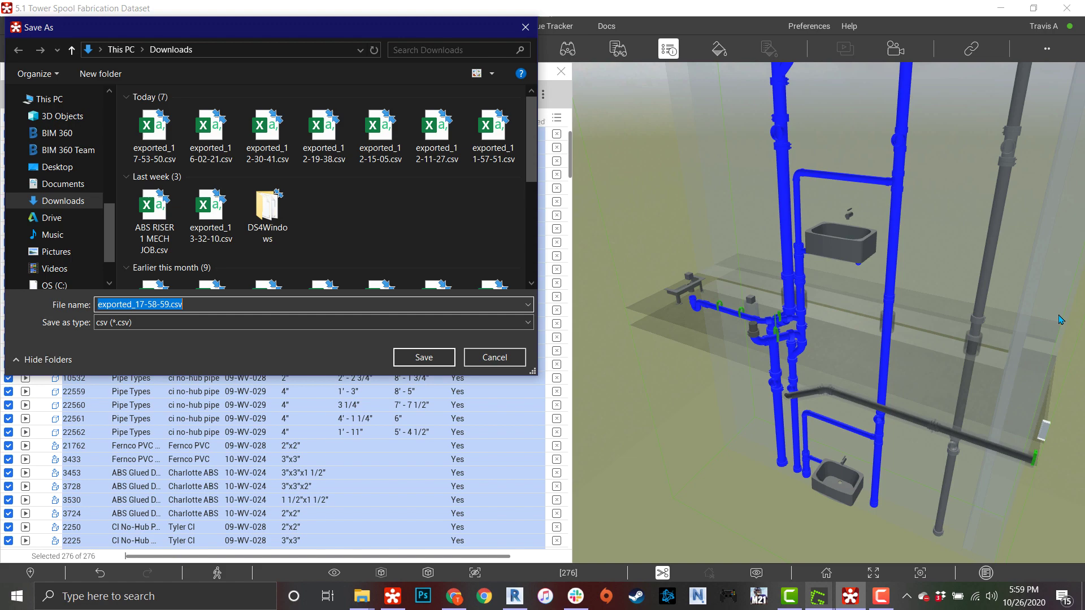
pyautogui.click(436, 365)
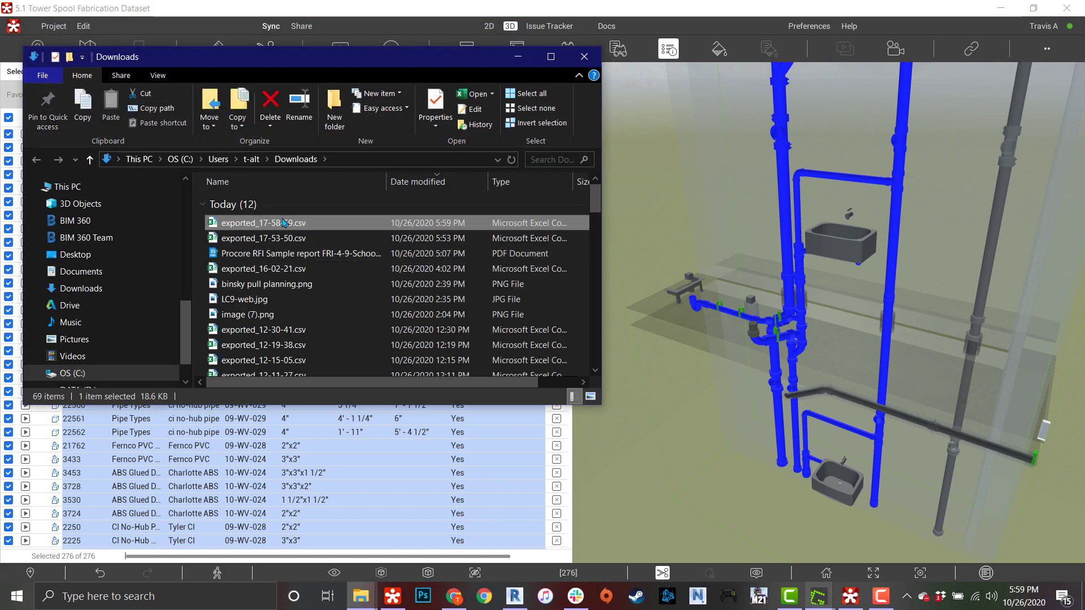
# Open exported_17-58-59.csv in Excel and review the Geometry Length column's values.
pyautogui.doubleClick(284, 222)
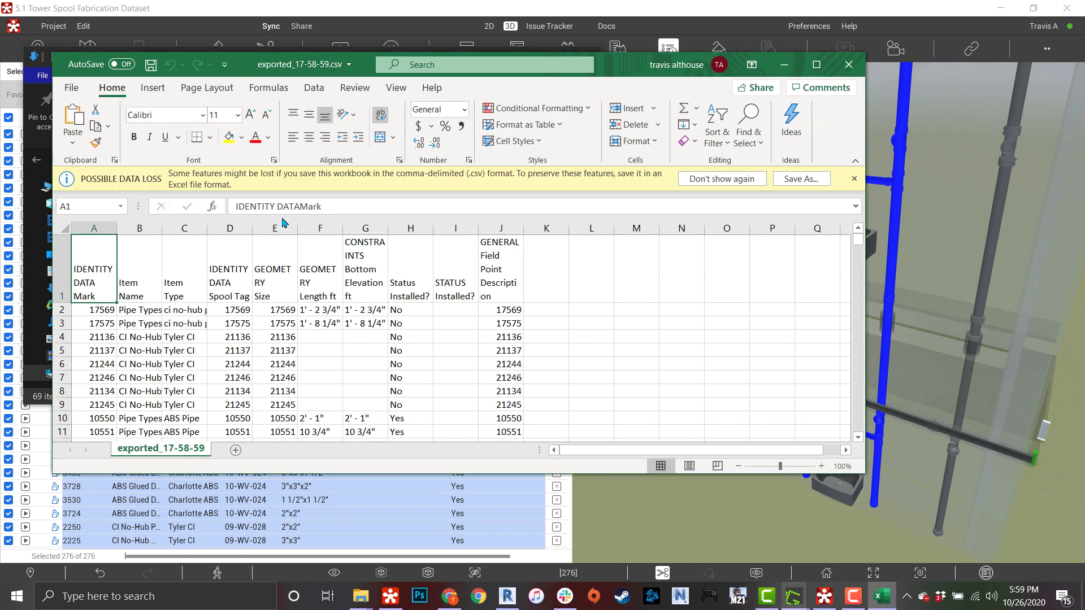
pyautogui.scroll(-1, 377, 312)
pyautogui.scroll(1, 377, 312)
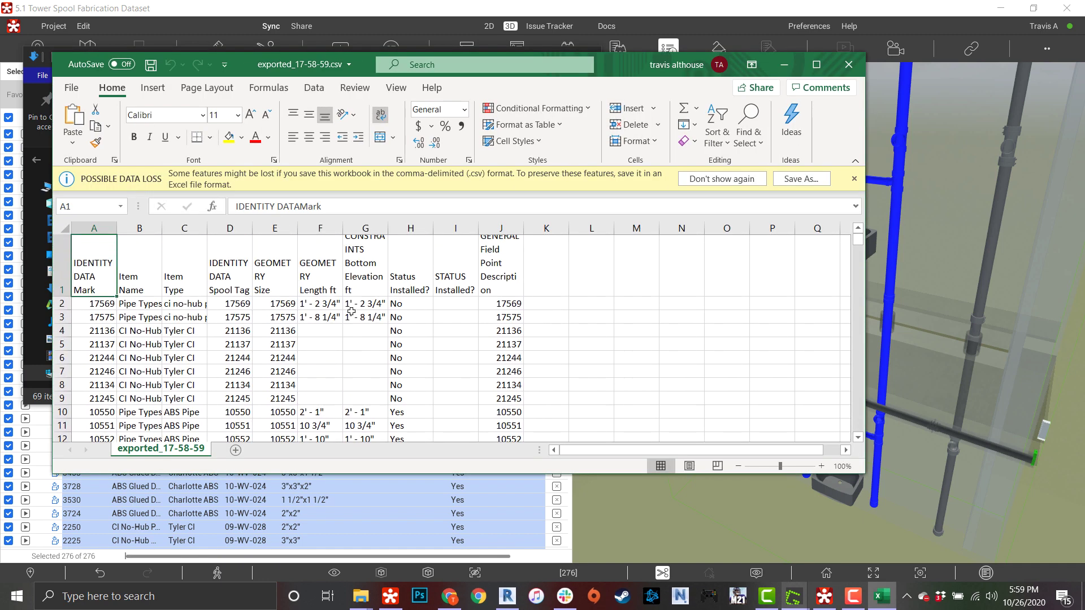
pyautogui.click(371, 309)
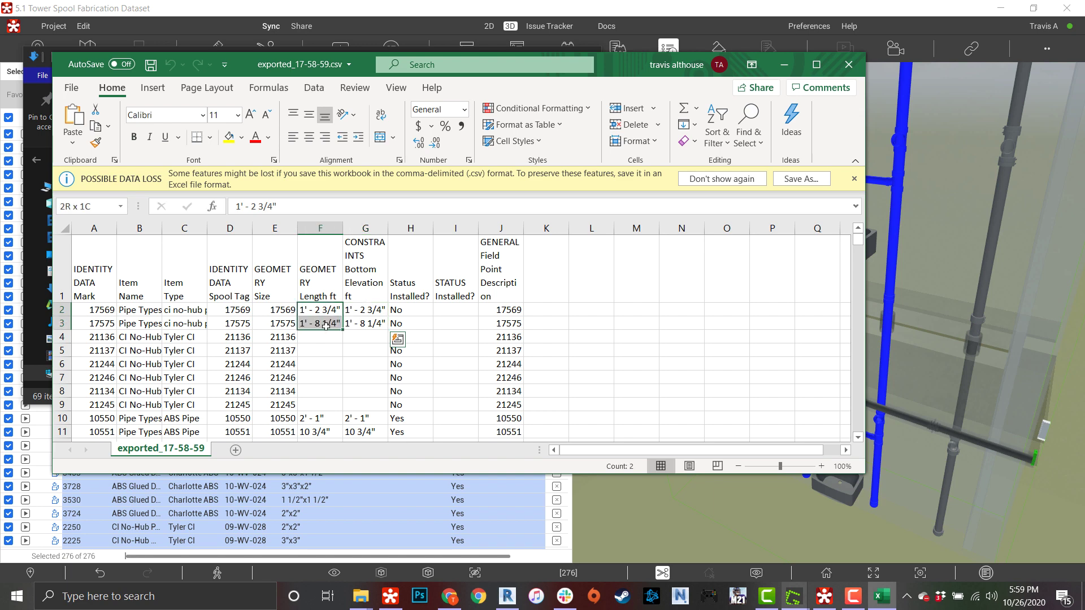
pyautogui.moveTo(326, 413)
pyautogui.mouseDown()
pyautogui.moveTo(319, 438)
pyautogui.moveTo(310, 416)
pyautogui.moveTo(320, 440)
pyautogui.moveTo(324, 400)
pyautogui.mouseUp()
pyautogui.scroll(5, 324, 401)
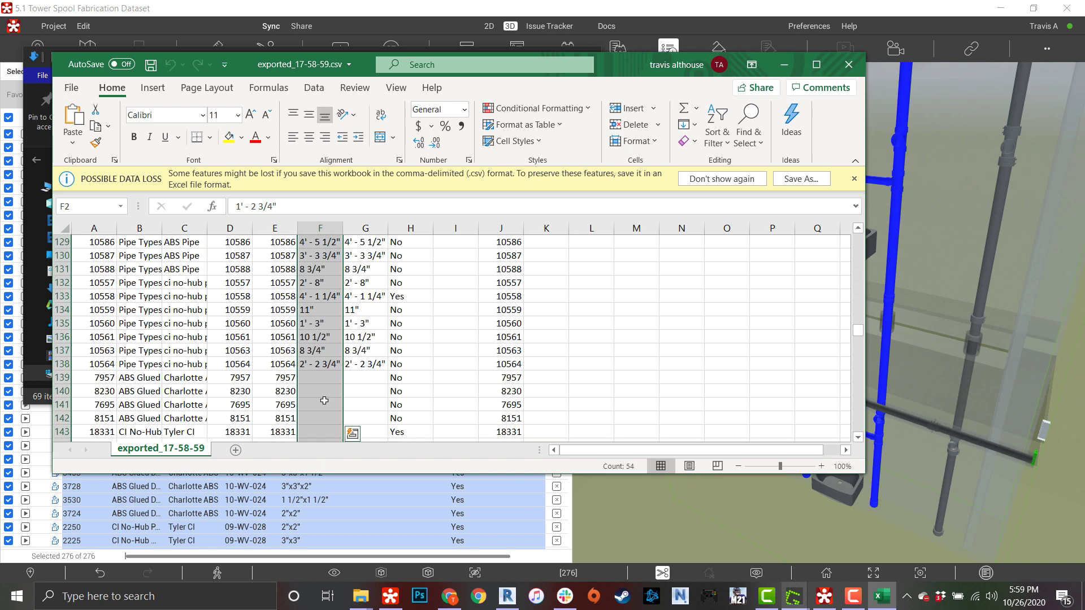
pyautogui.click(323, 365)
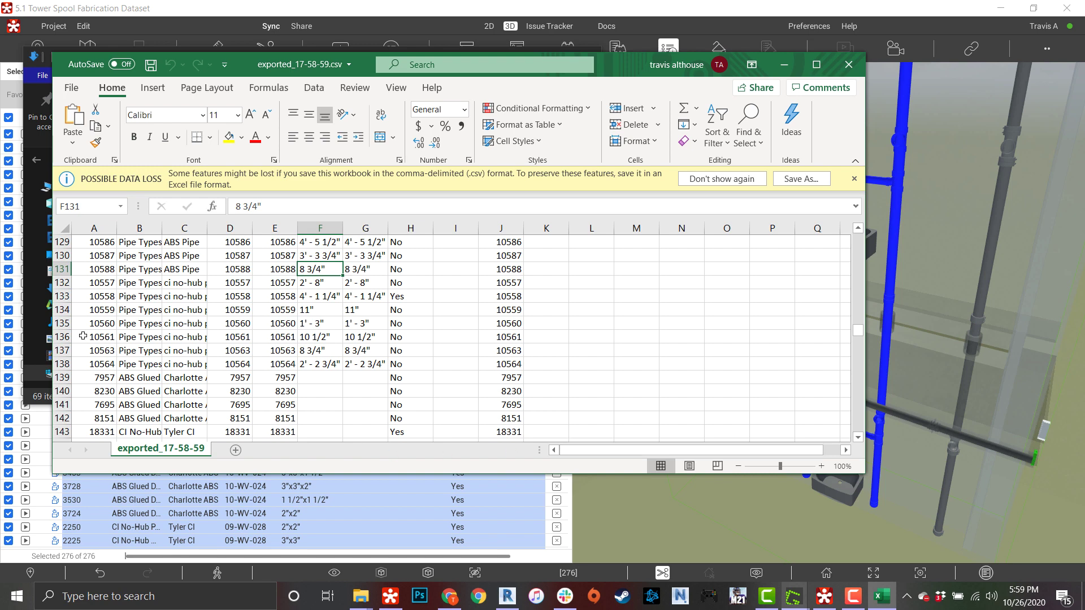
# Review the Identity Data Mark numbers against the Status Installed? values in the exported spreadsheet.
pyautogui.click(104, 338)
pyautogui.scroll(11, 103, 337)
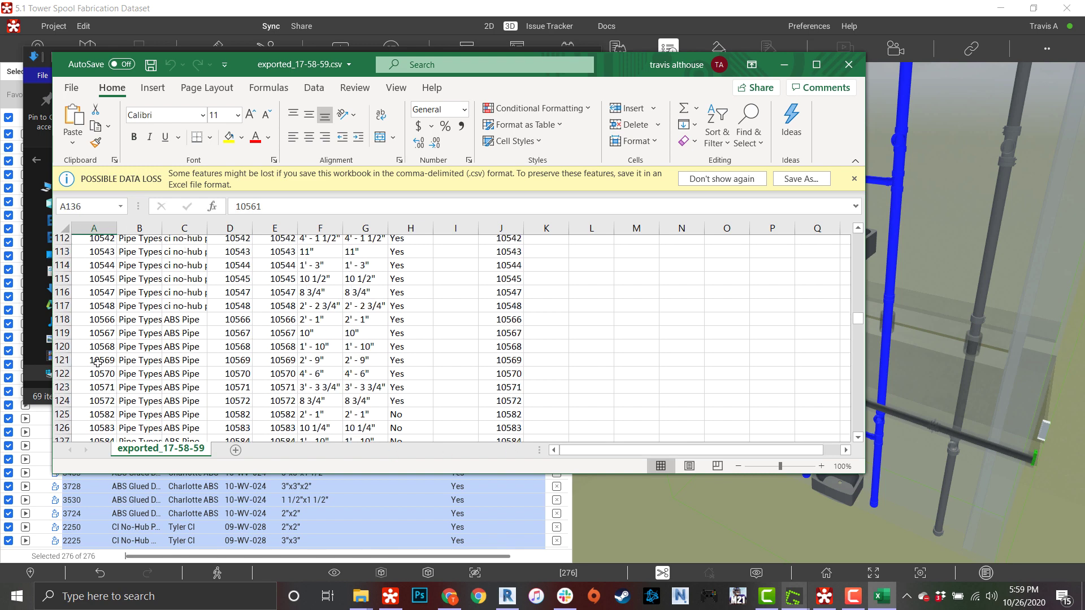
pyautogui.moveTo(99, 401); pyautogui.dragTo(85, 323)
pyautogui.click(91, 309)
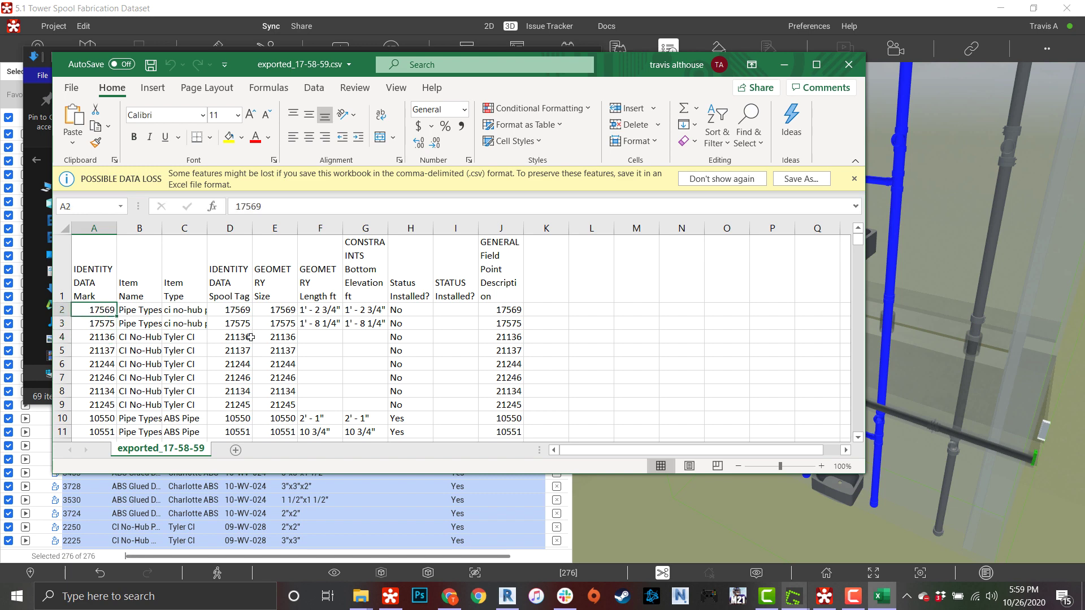
pyautogui.moveTo(415, 310); pyautogui.dragTo(414, 411)
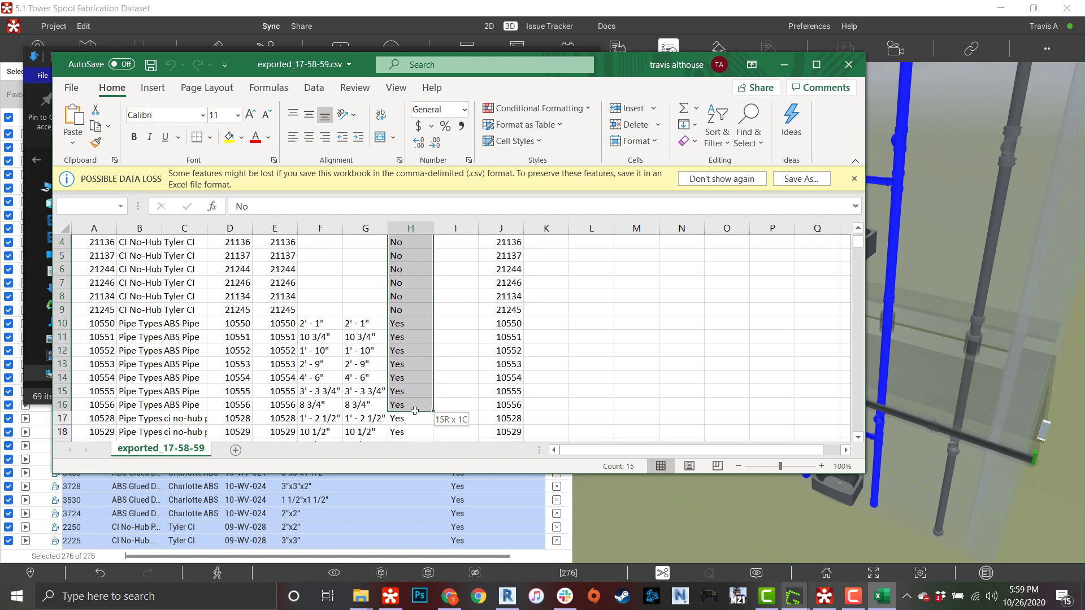
pyautogui.moveTo(100, 246); pyautogui.dragTo(103, 448)
pyautogui.scroll(6, 457, 359)
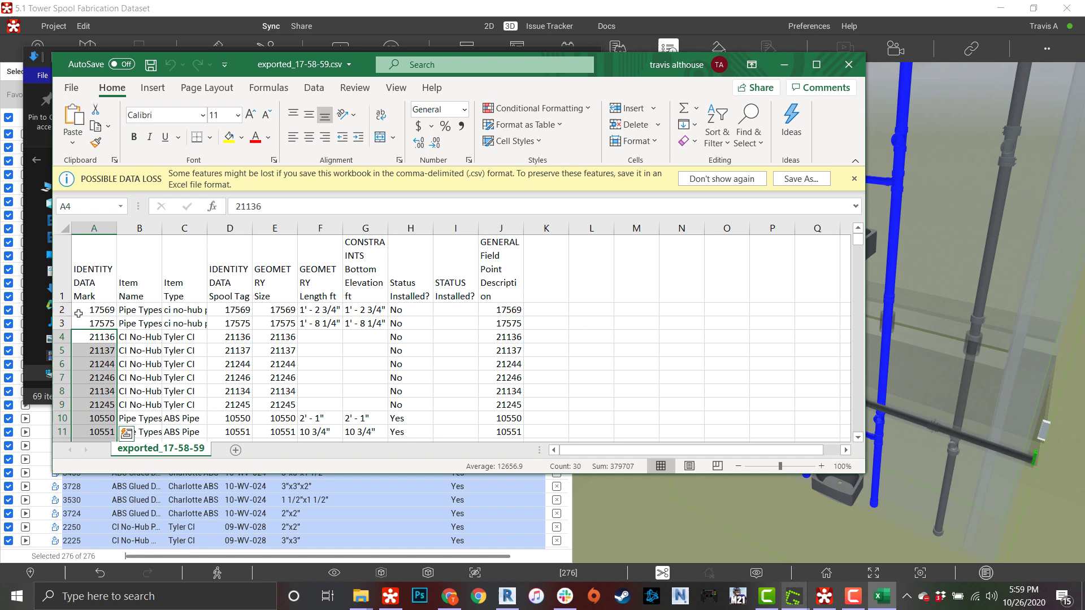
pyautogui.click(78, 313)
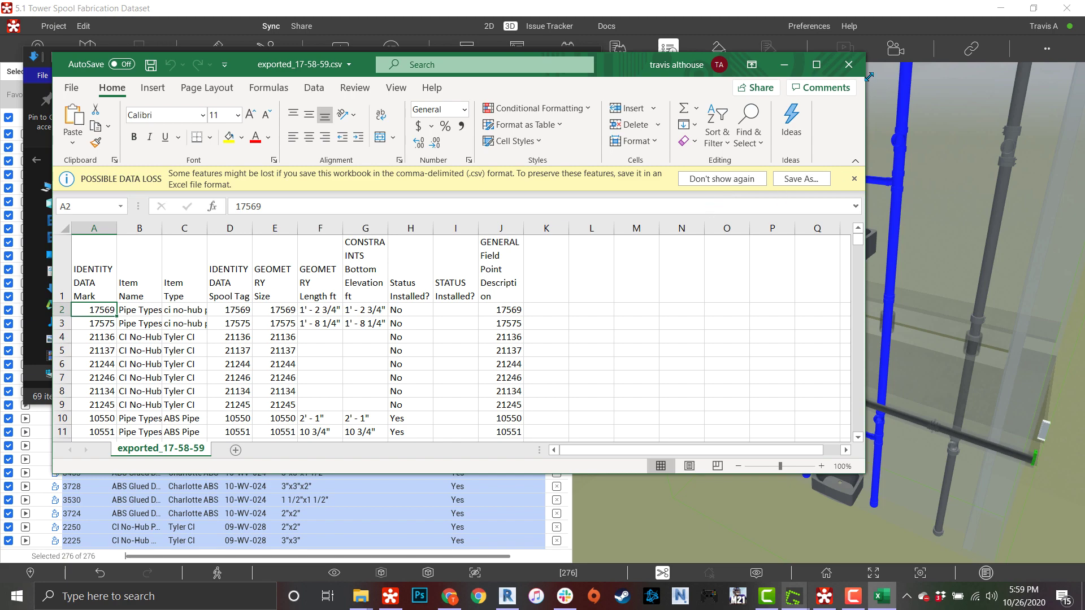
# Close the exported workbook, return to the Revizto model, and clear the selection to inspect the riser's installed status colors.
pyautogui.click(849, 64)
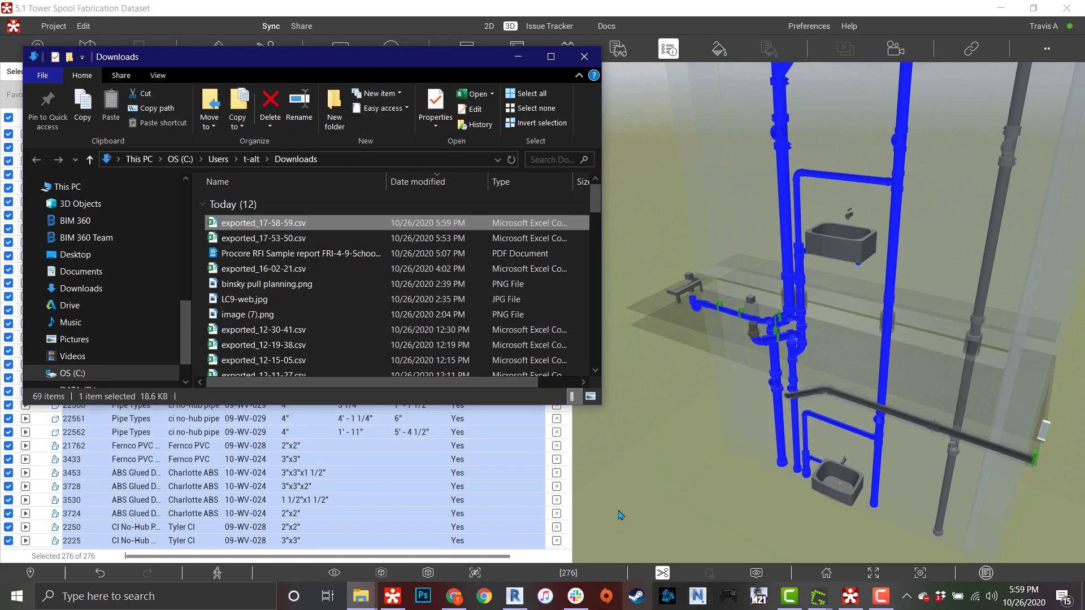
pyautogui.click(651, 480)
pyautogui.click(599, 491)
pyautogui.moveTo(597, 494); pyautogui.dragTo(761, 482)
pyautogui.moveTo(825, 272); pyautogui.dragTo(768, 402, button='middle')
pyautogui.moveTo(769, 402); pyautogui.dragTo(767, 495)
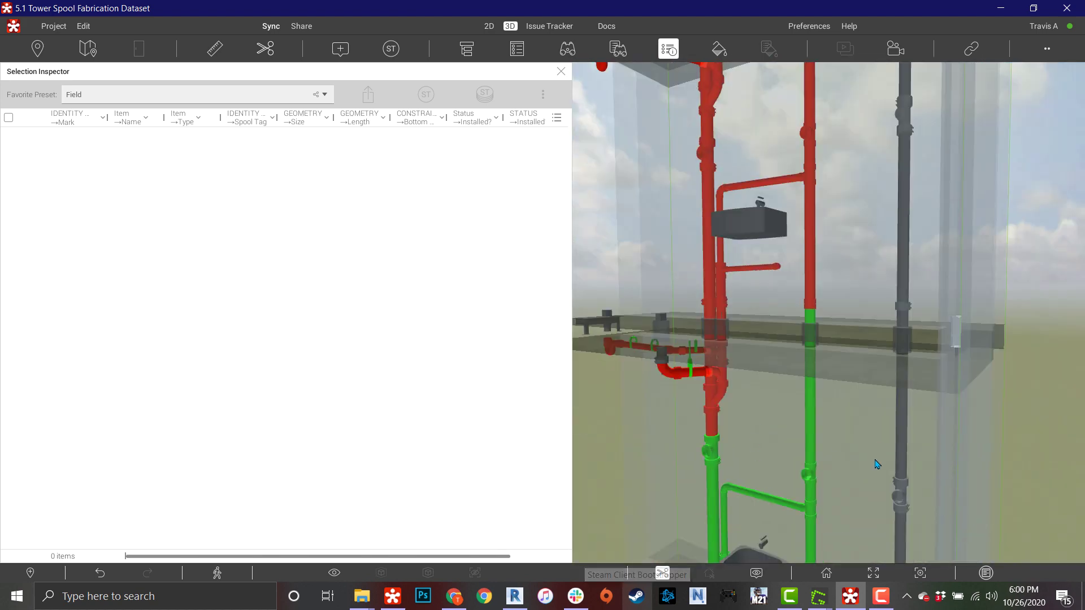
# Examine the red and green status colors along the sectioned riser, from the lower floors up to the overhead piping.
pyautogui.scroll(4, 840, 388)
pyautogui.moveTo(826, 387); pyautogui.dragTo(793, 401, button='middle')
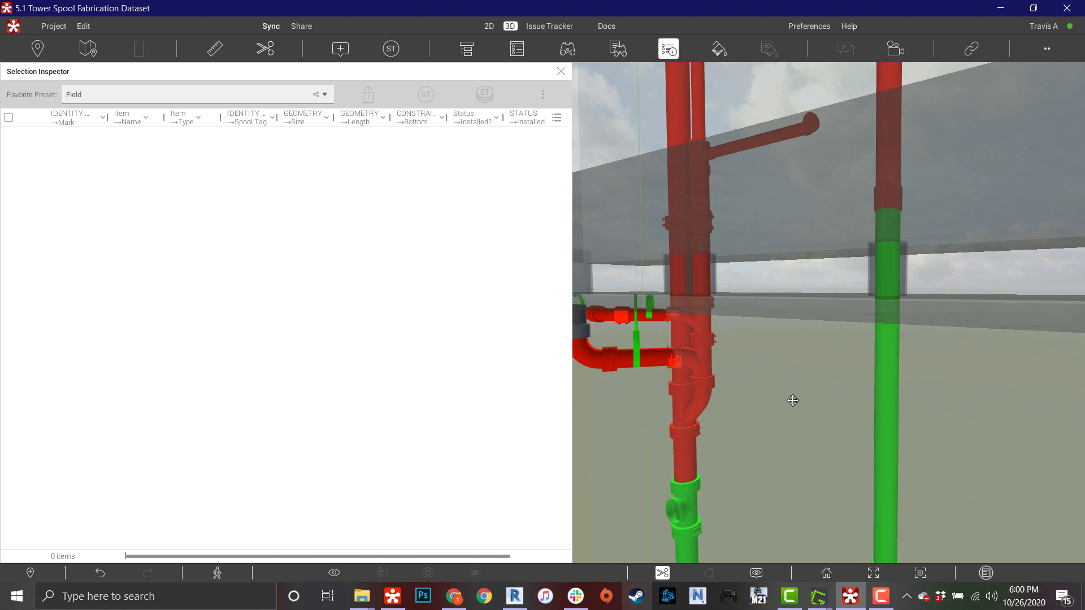
pyautogui.moveTo(793, 401); pyautogui.dragTo(808, 449)
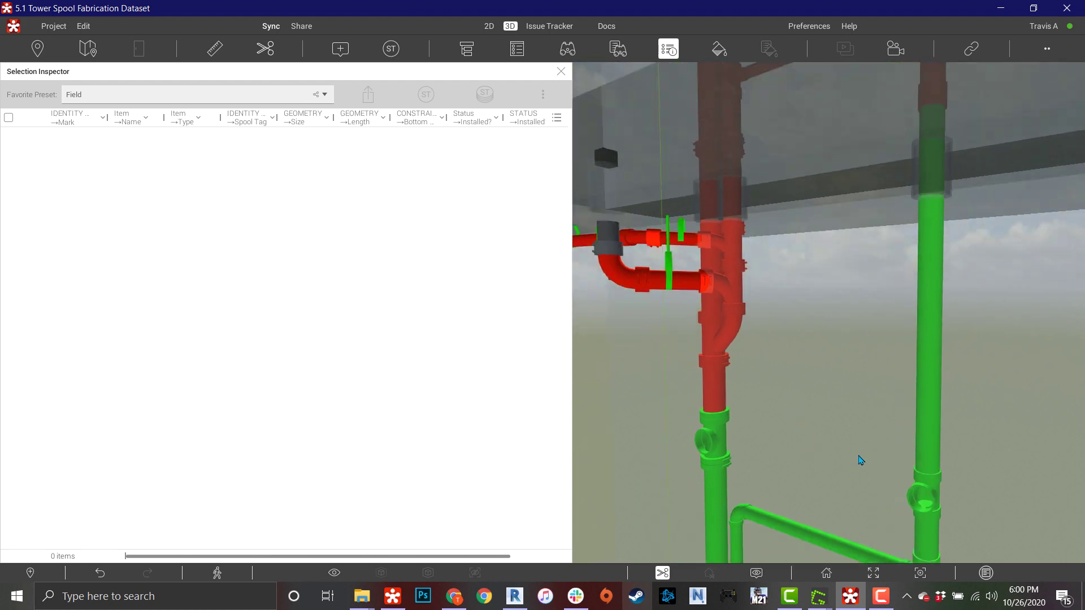
pyautogui.moveTo(858, 423); pyautogui.dragTo(952, 547, button='right')
pyautogui.moveTo(783, 523); pyautogui.dragTo(764, 492)
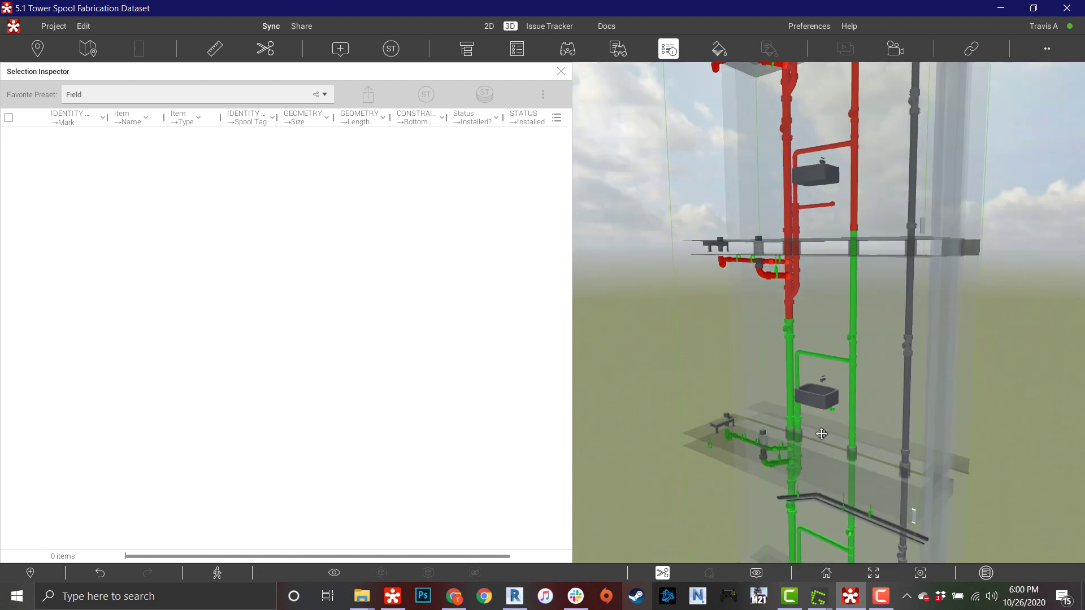
pyautogui.moveTo(822, 434)
pyautogui.mouseDown(button='middle')
pyautogui.moveTo(808, 377)
pyautogui.moveTo(809, 443)
pyautogui.mouseUp(button='middle')
pyautogui.scroll(3, 732, 305)
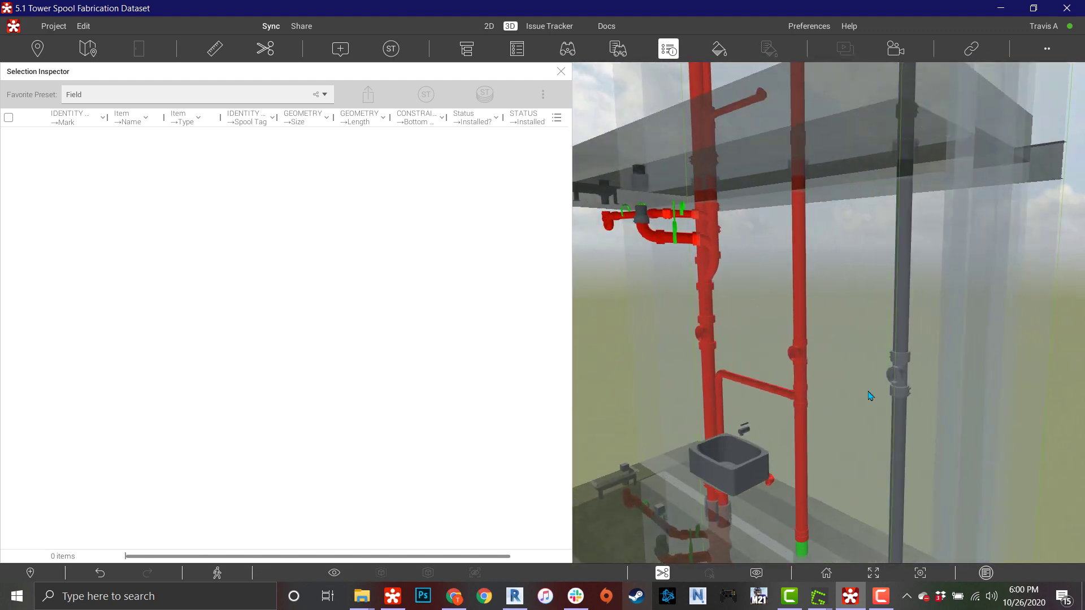
pyautogui.moveTo(870, 396); pyautogui.dragTo(858, 340, button='middle')
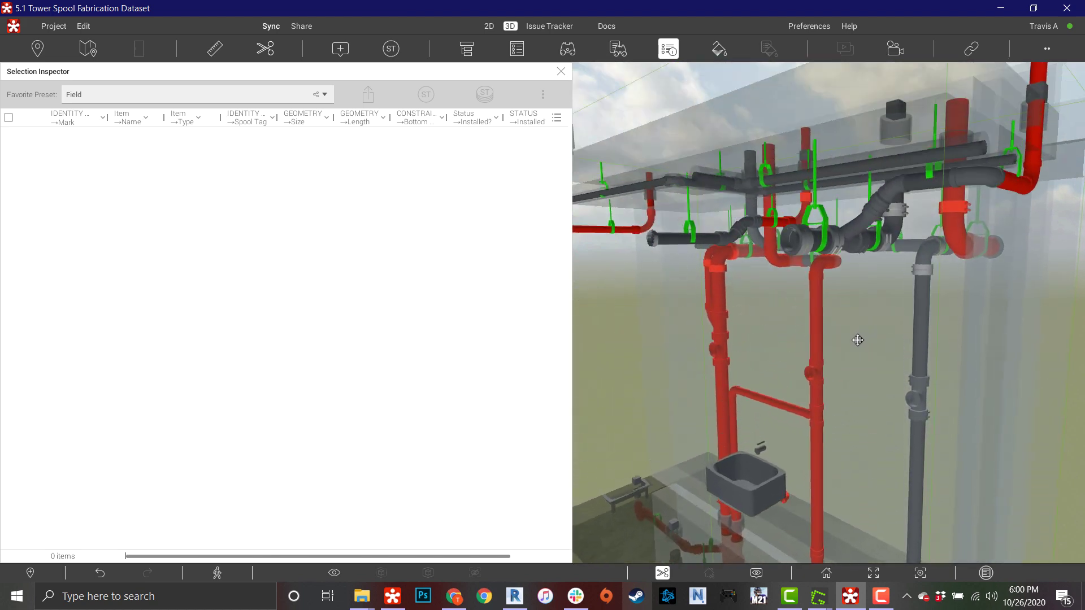
pyautogui.moveTo(858, 340); pyautogui.dragTo(899, 403)
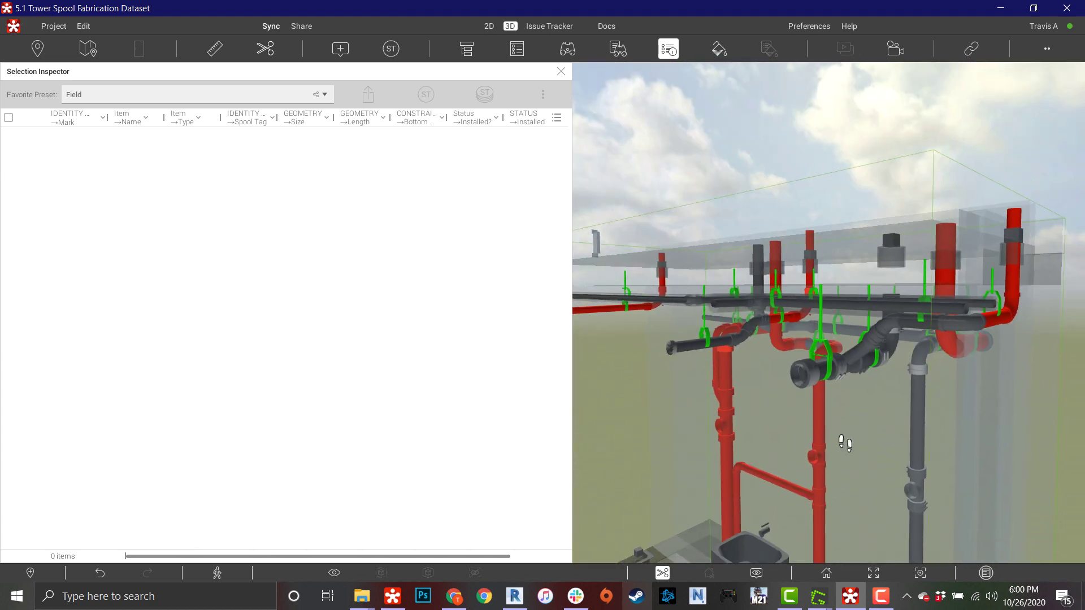
# Turn off the section cut and inspect the riser, hangers and surrounding piping within the full building model.
pyautogui.click(663, 574)
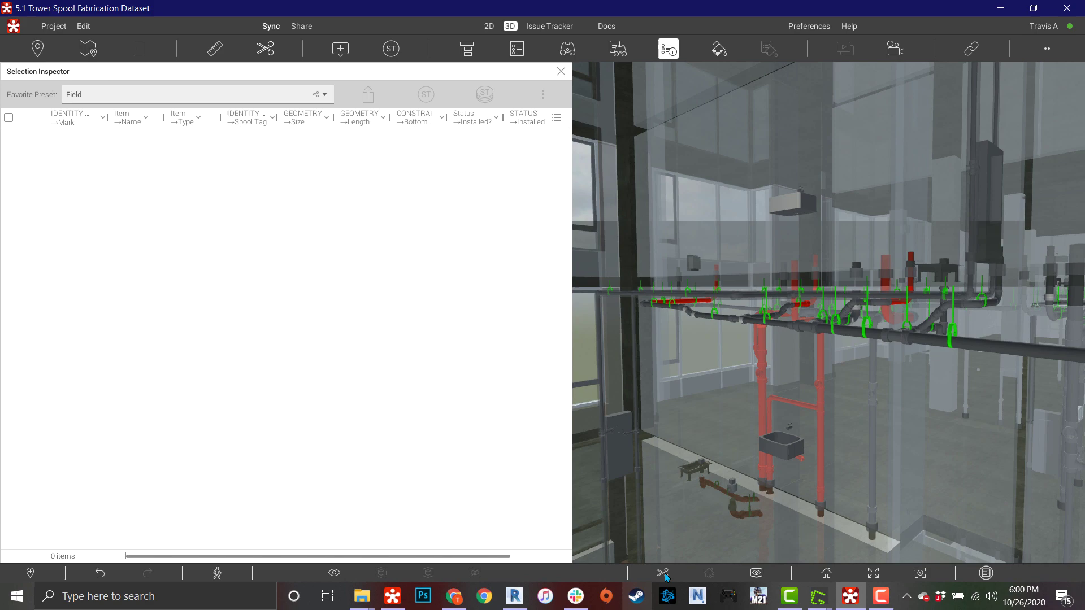
pyautogui.moveTo(827, 294); pyautogui.dragTo(792, 427)
pyautogui.press('w')
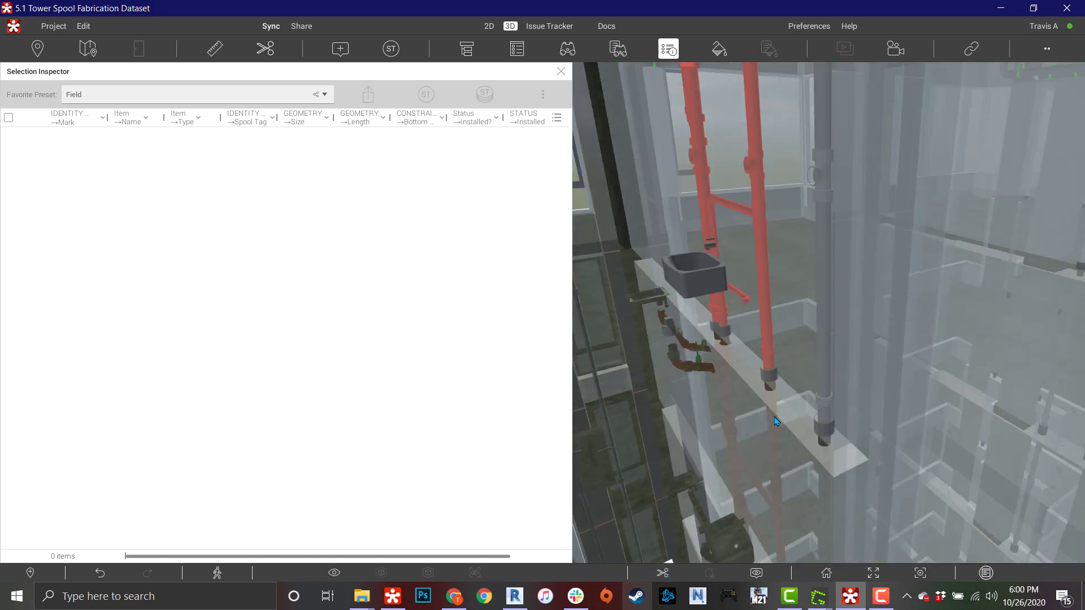
pyautogui.press('Up')
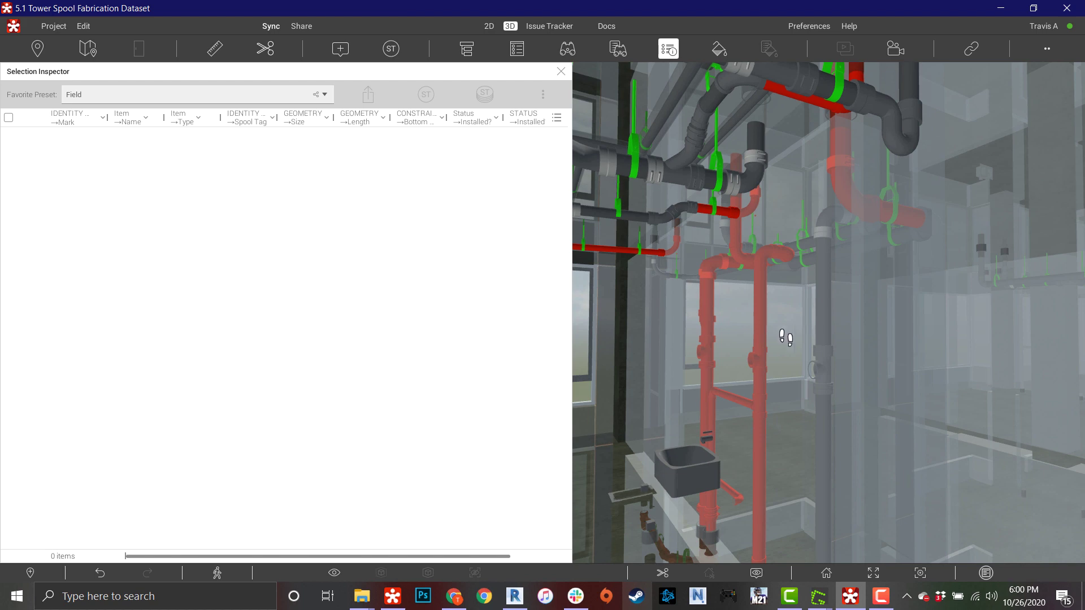
pyautogui.moveTo(786, 338); pyautogui.dragTo(780, 442)
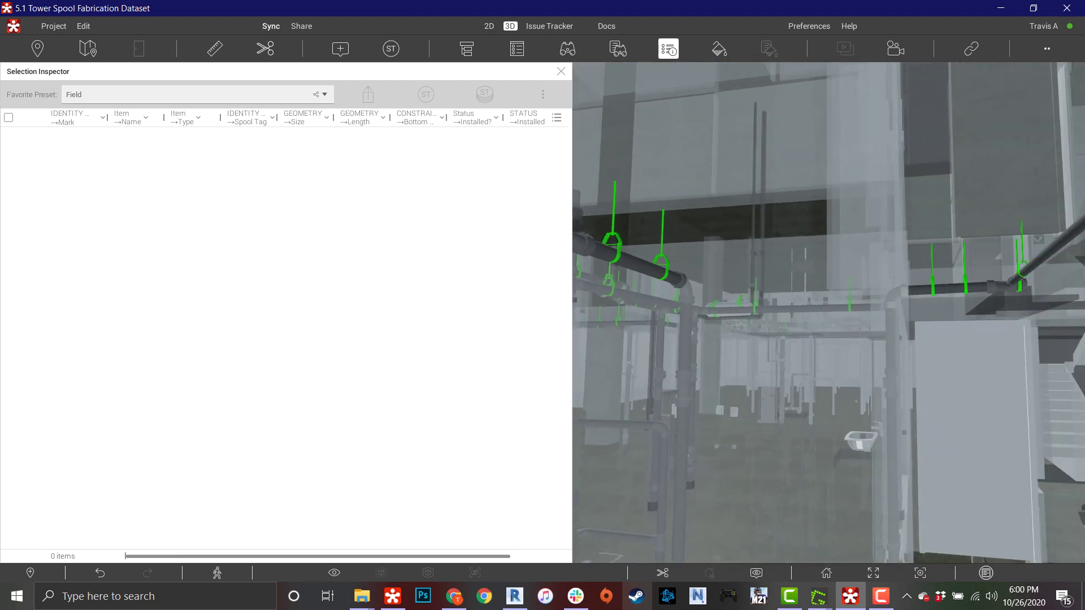
pyautogui.moveTo(791, 316); pyautogui.dragTo(942, 317)
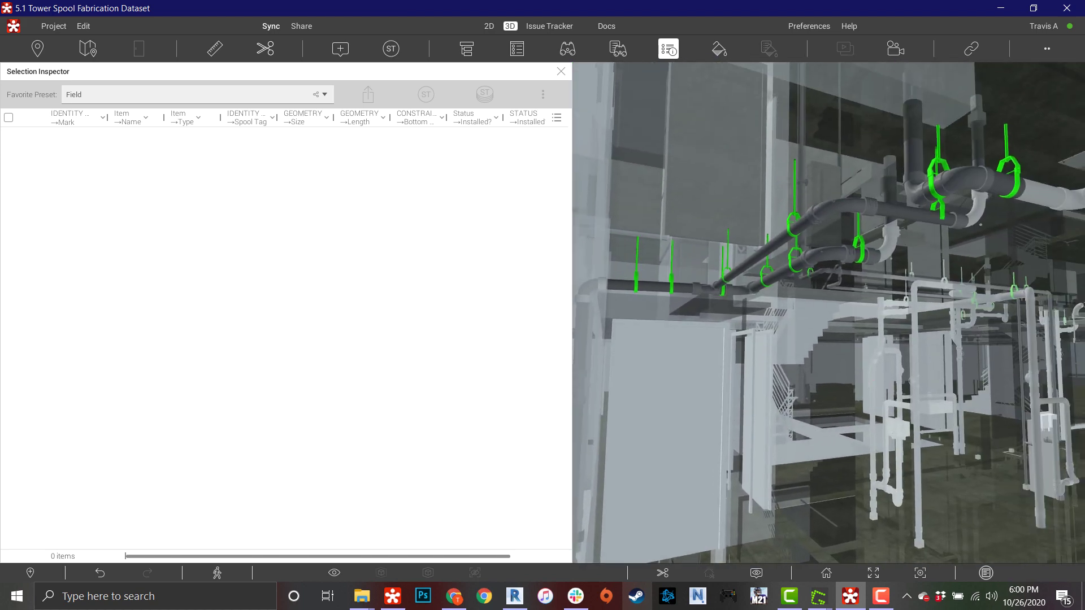
pyautogui.moveTo(840, 250); pyautogui.dragTo(808, 224)
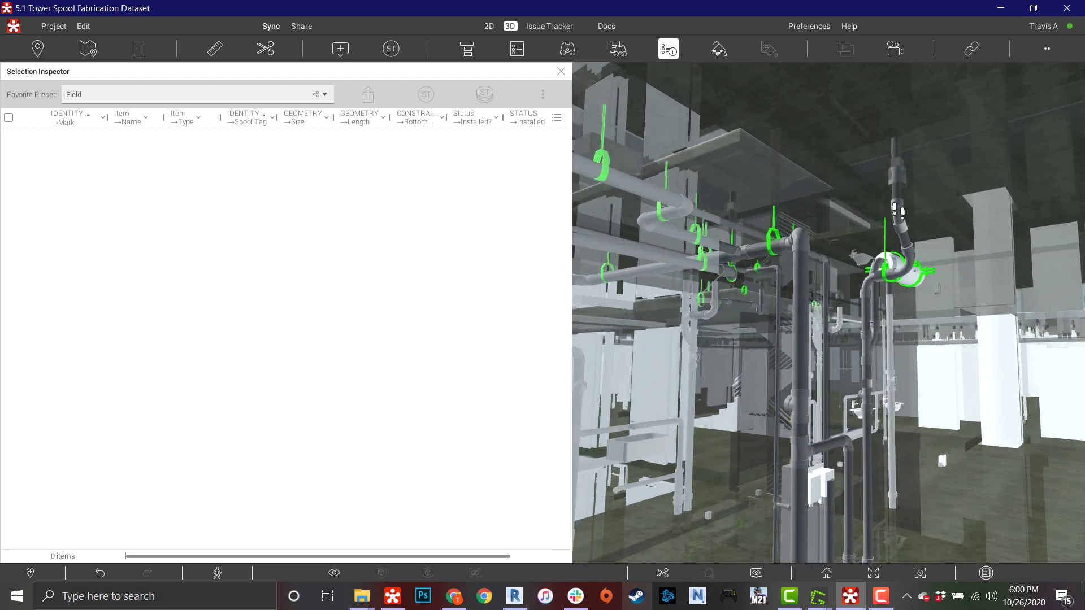